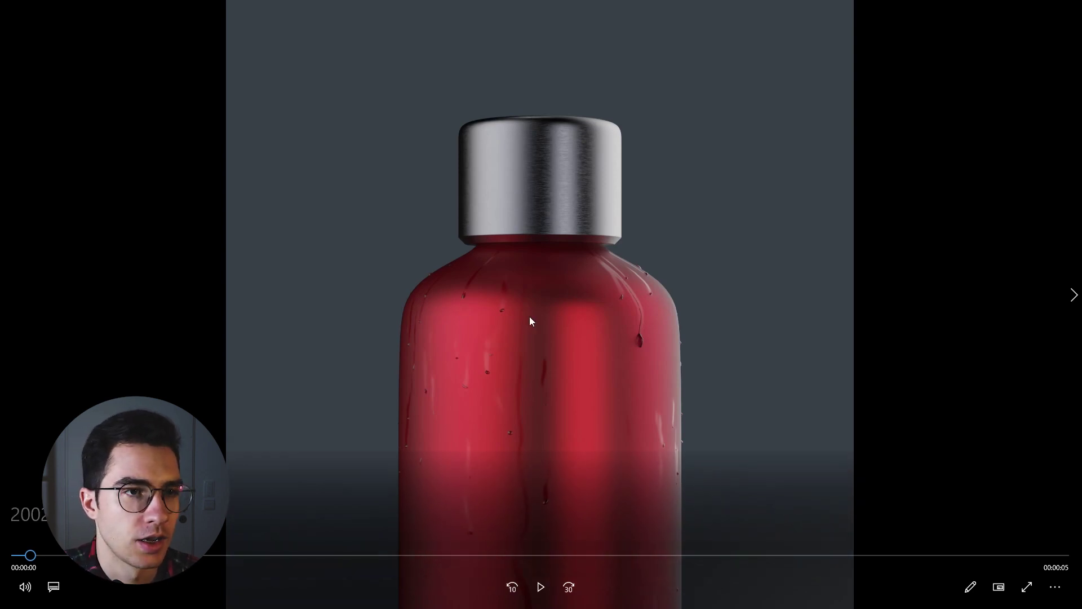
- Play the finished red bottle water-drop animation, then replay it from the start
left_click(531, 297)
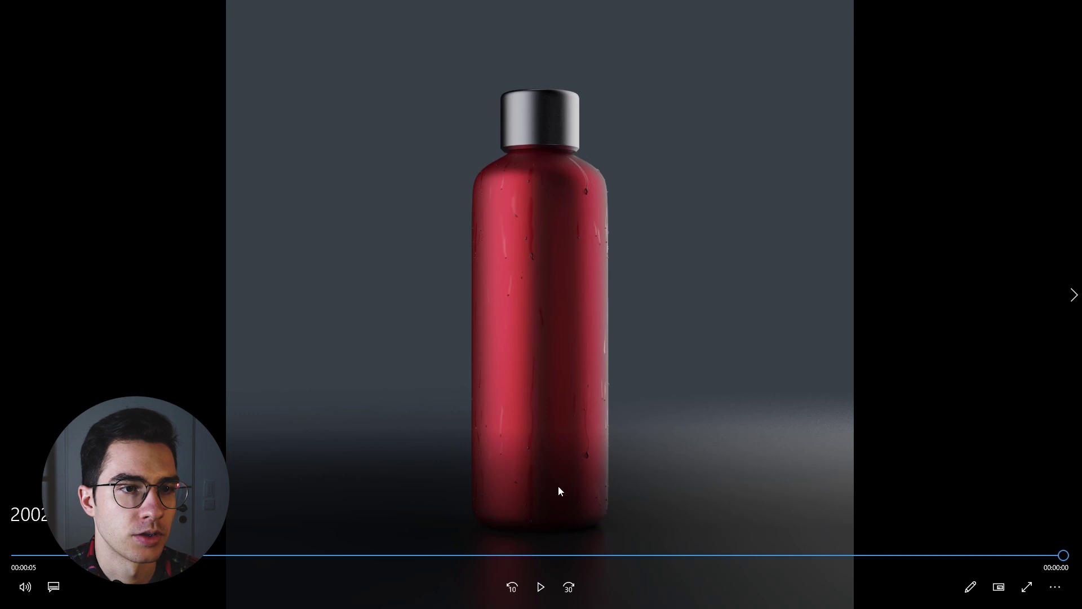
left_click(540, 586)
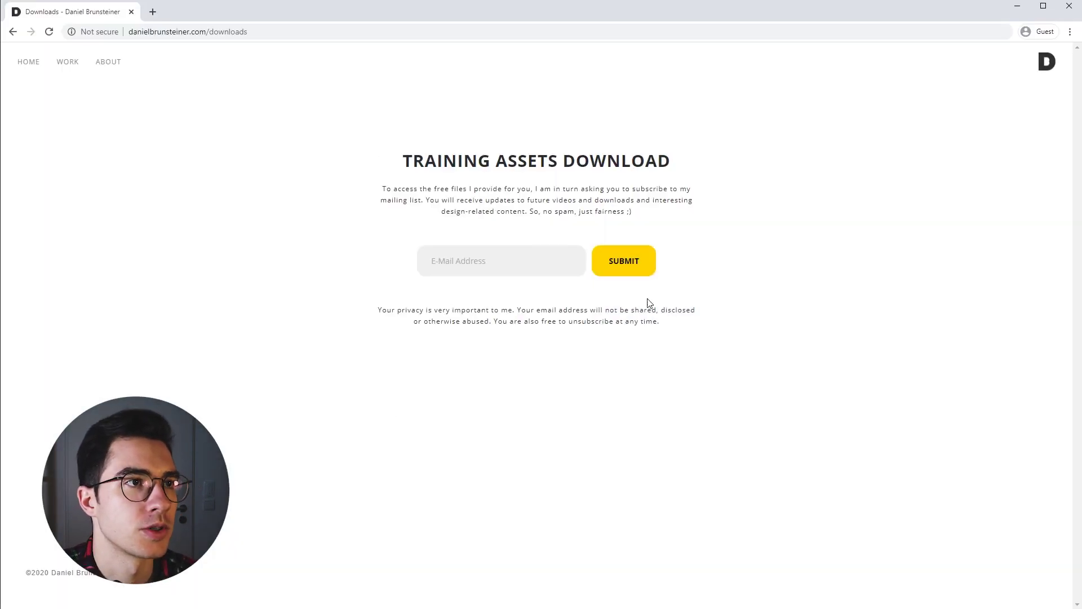
- Start filling in the subscription form's E-Mail Address field
left_click(504, 261)
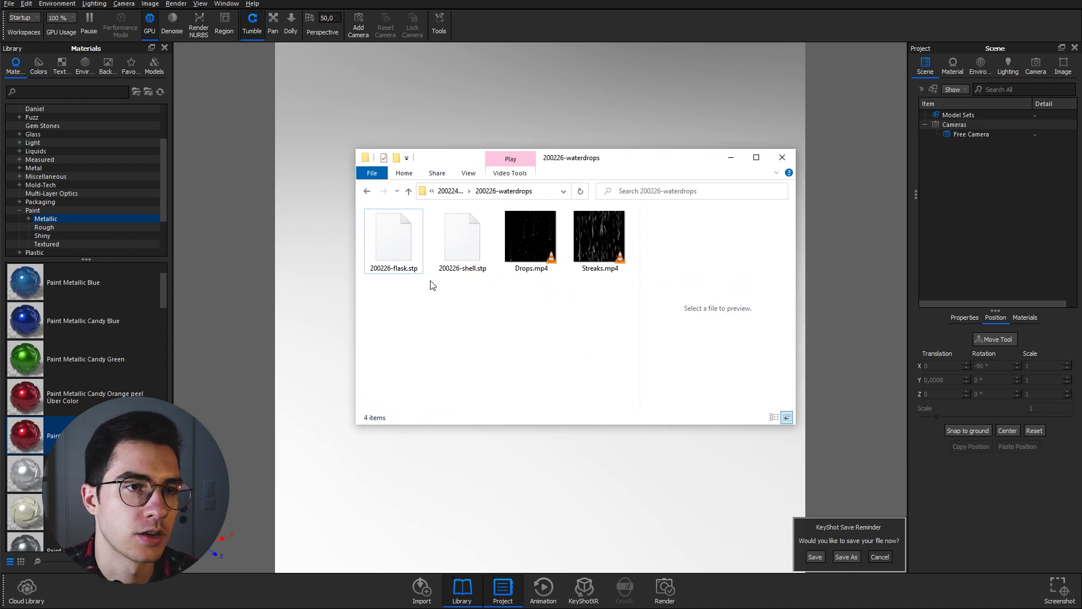
left_click(417, 266)
left_click(420, 282)
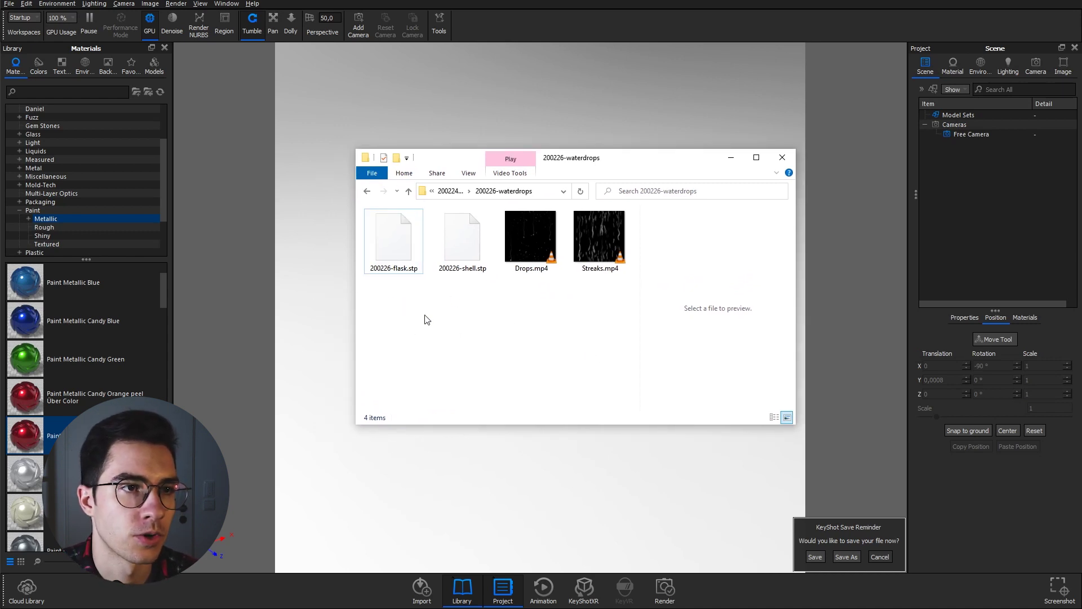
left_click(384, 273)
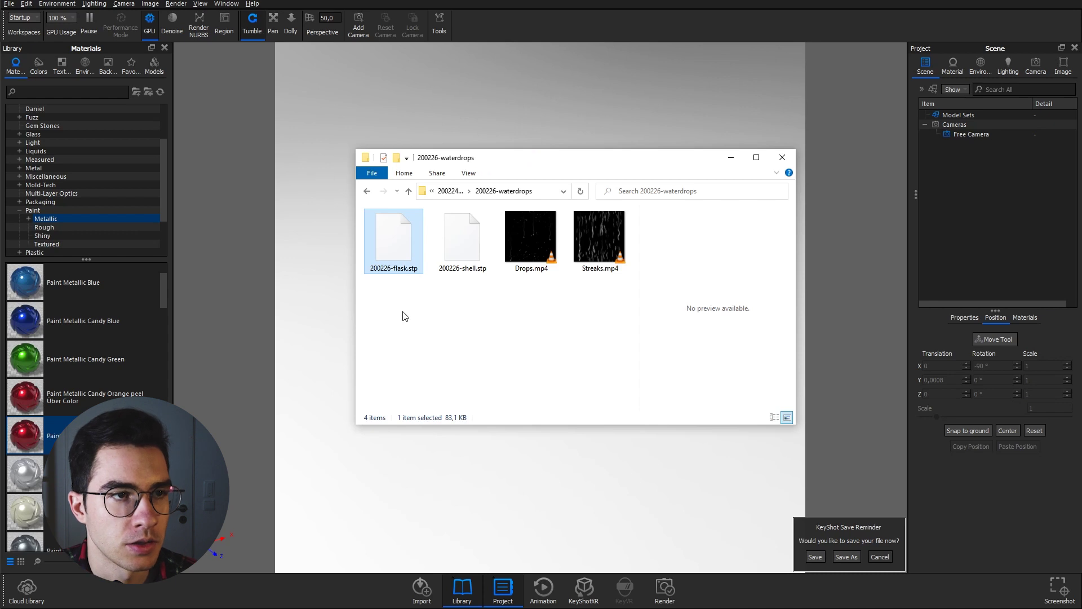
left_click(463, 248)
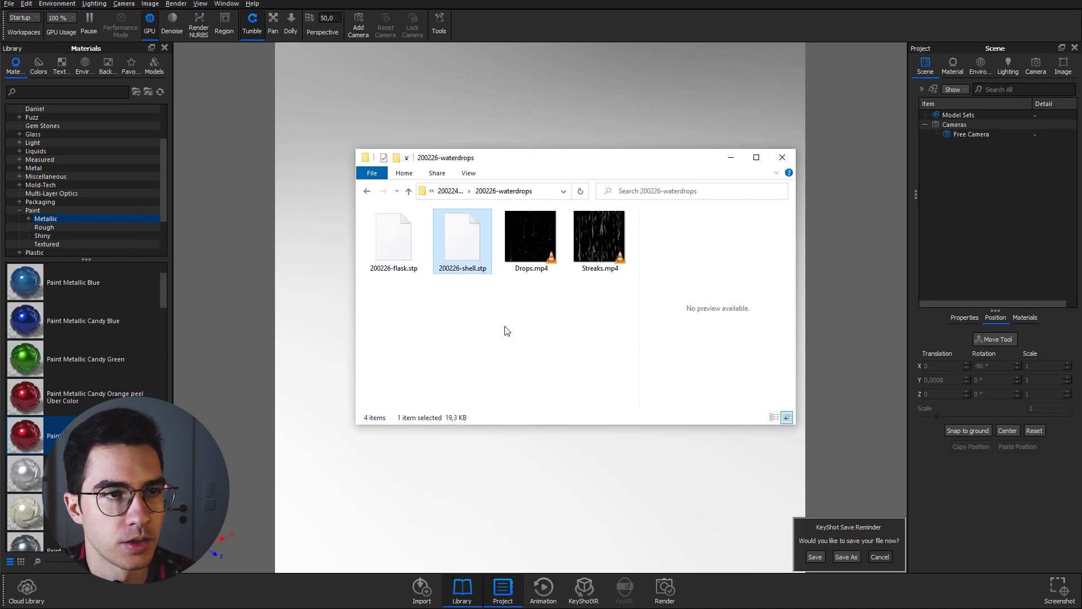
key("Right")
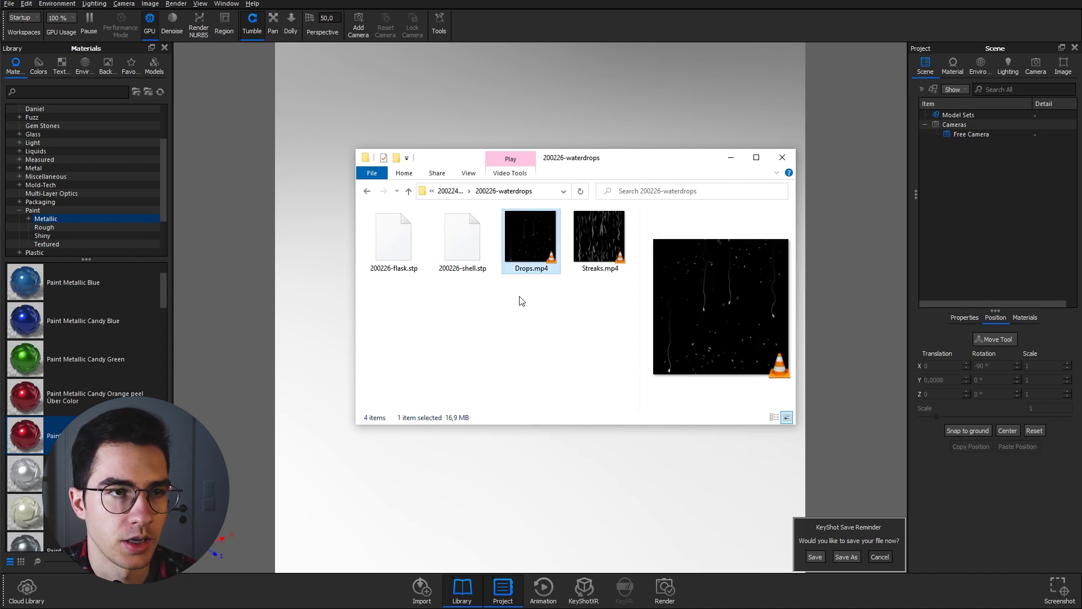
key("Right")
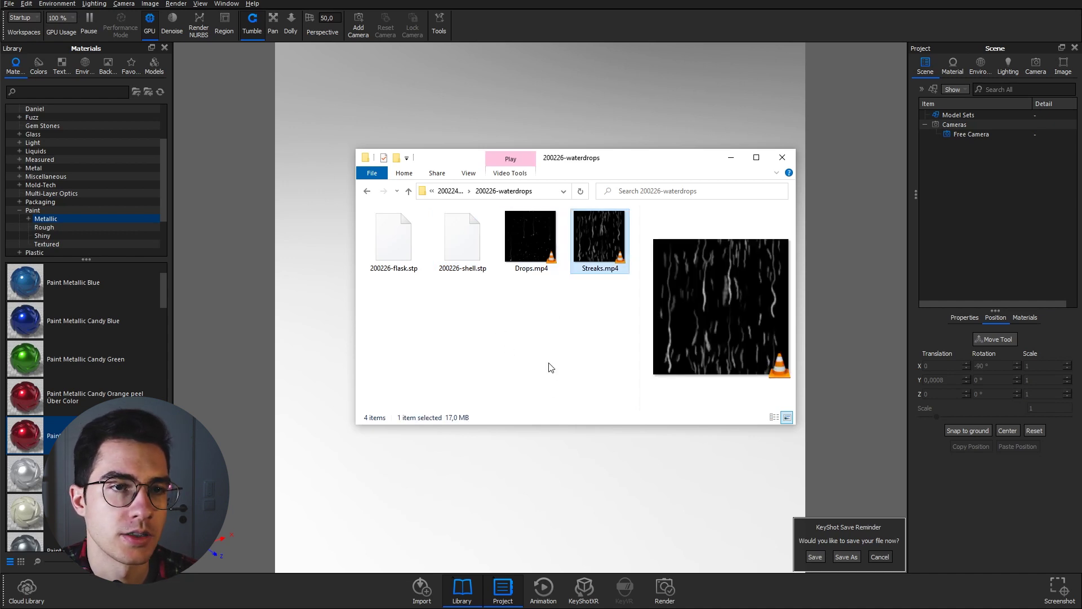
left_click(548, 349)
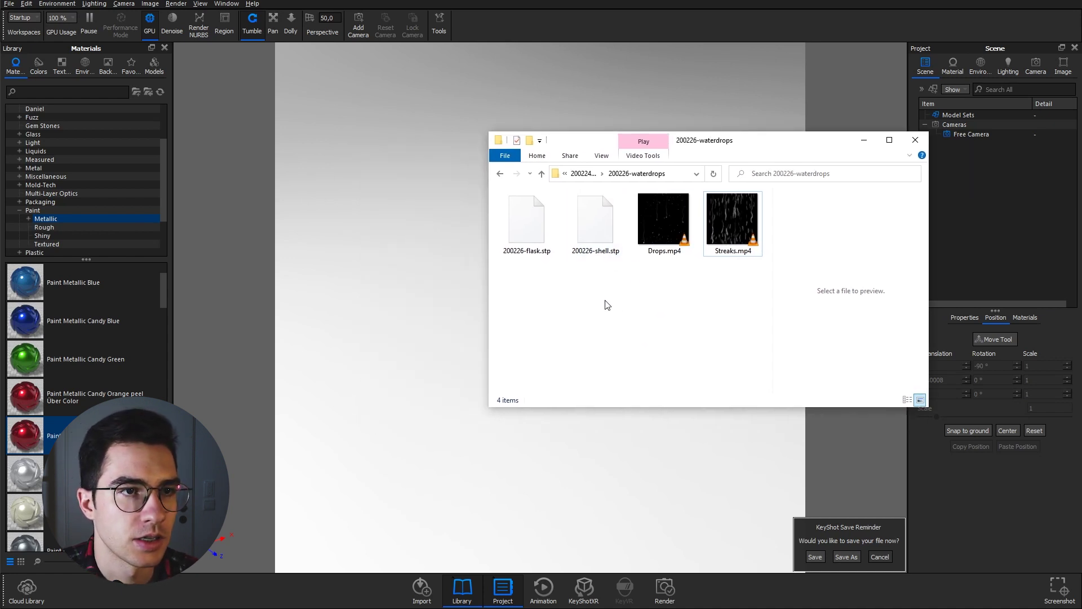
- Import 200226-flask.stp into the KeyShot scene
left_click(535, 236)
left_click_drag(539, 225, 474, 451)
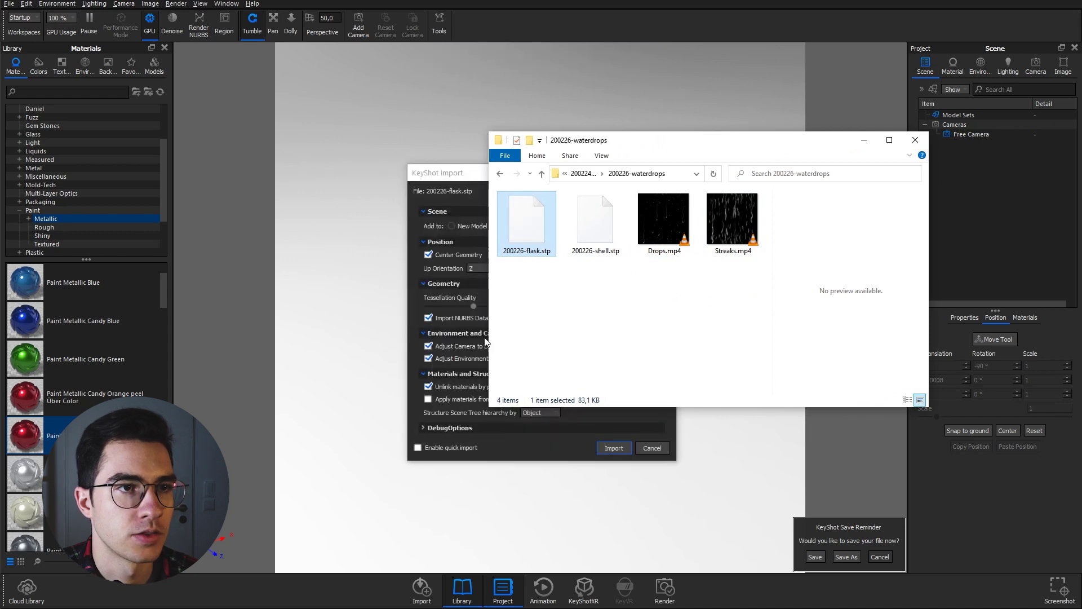
left_click(452, 176)
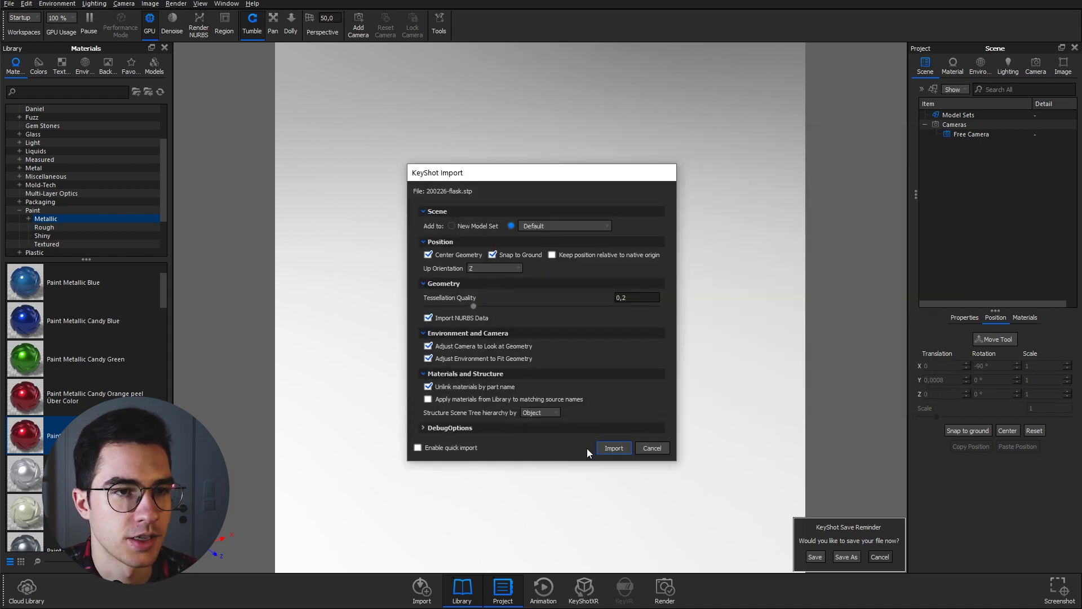
left_click(613, 449)
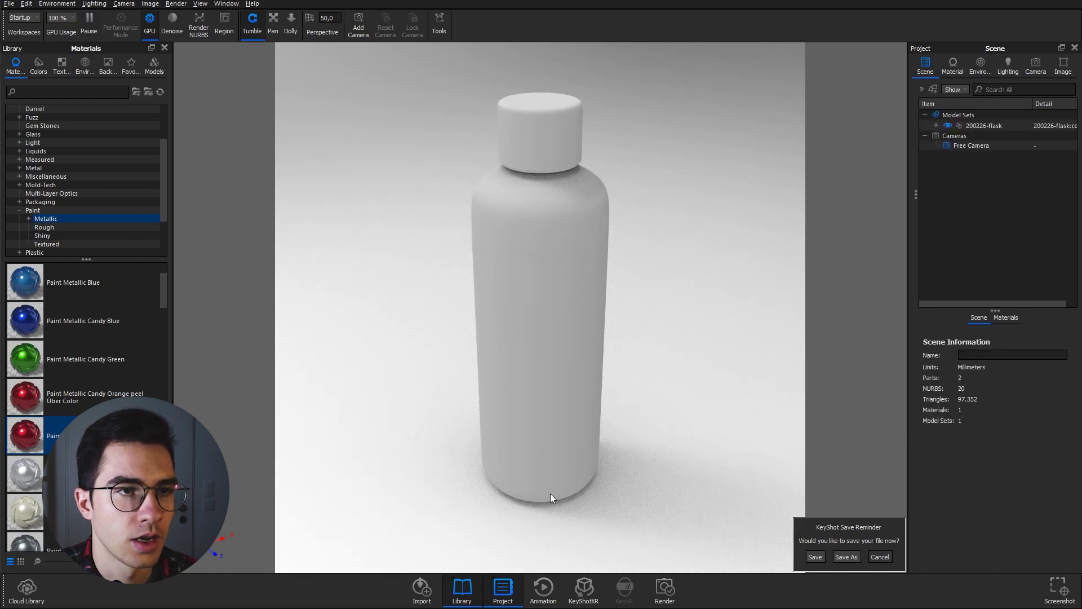
- Import 200226-shell.stp into the scene as a second model set
key("alt+Tab")
left_click(583, 226)
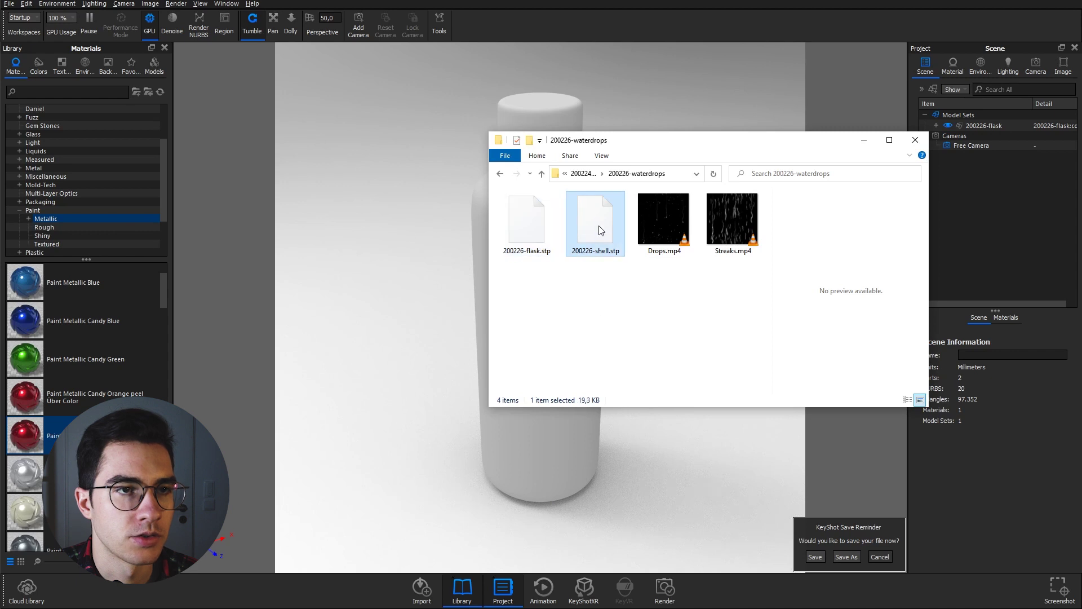
left_click_drag(601, 230, 359, 290)
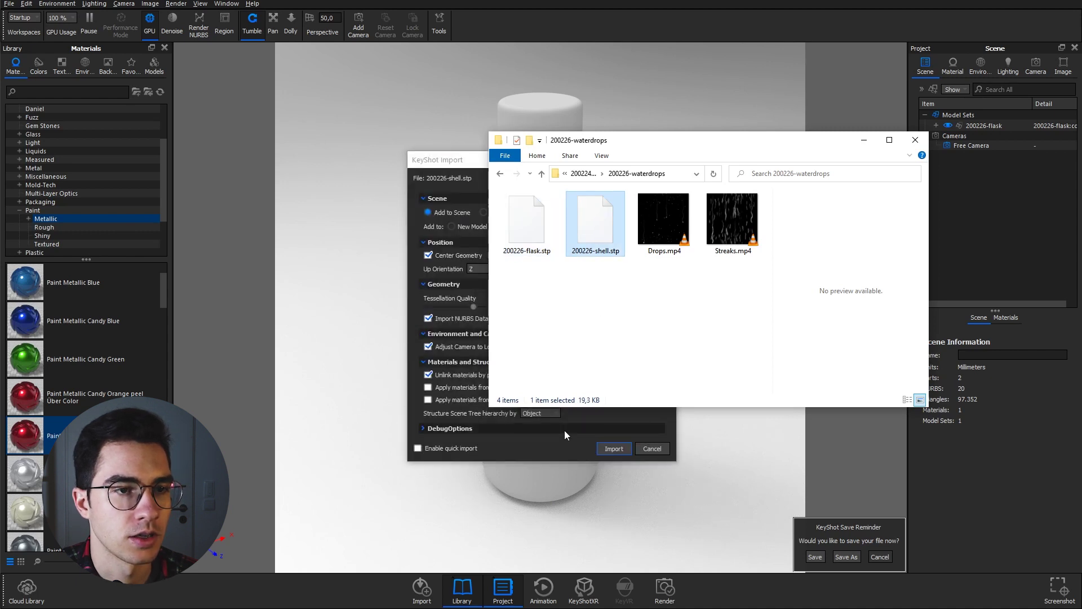
left_click(565, 433)
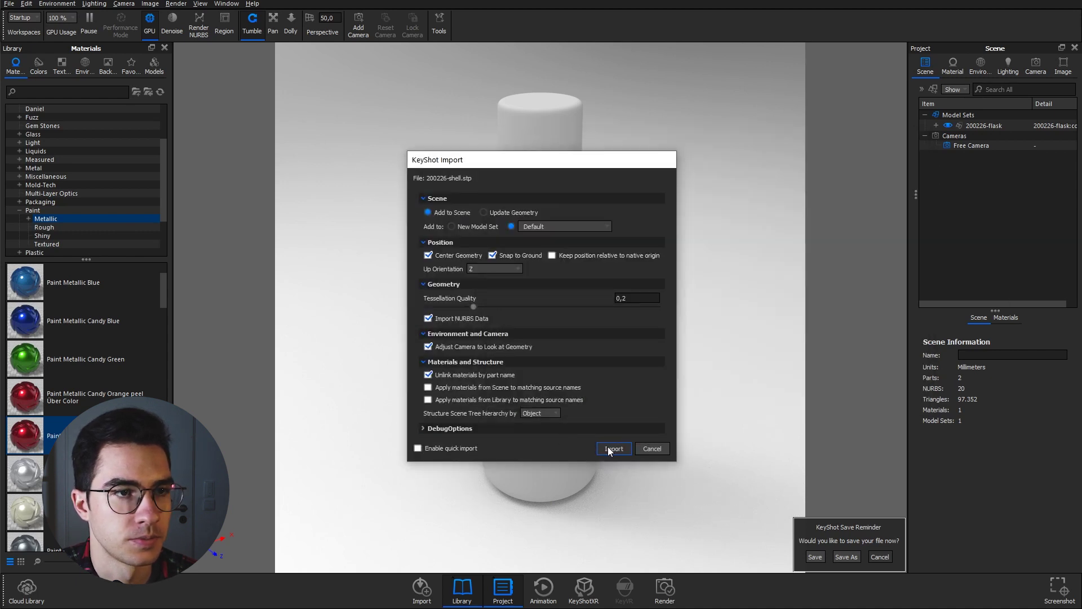
left_click(613, 449)
- Toggle the model sets' visibility so the shell is hidden and the capped flask shows
left_click(984, 137)
left_click(948, 125)
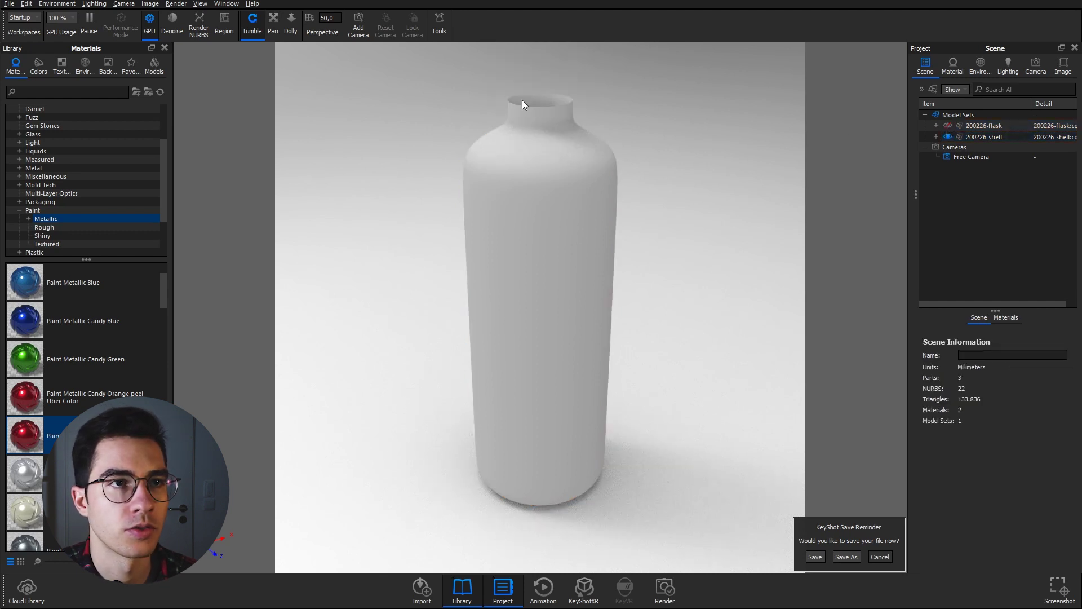
key("ctrl+z")
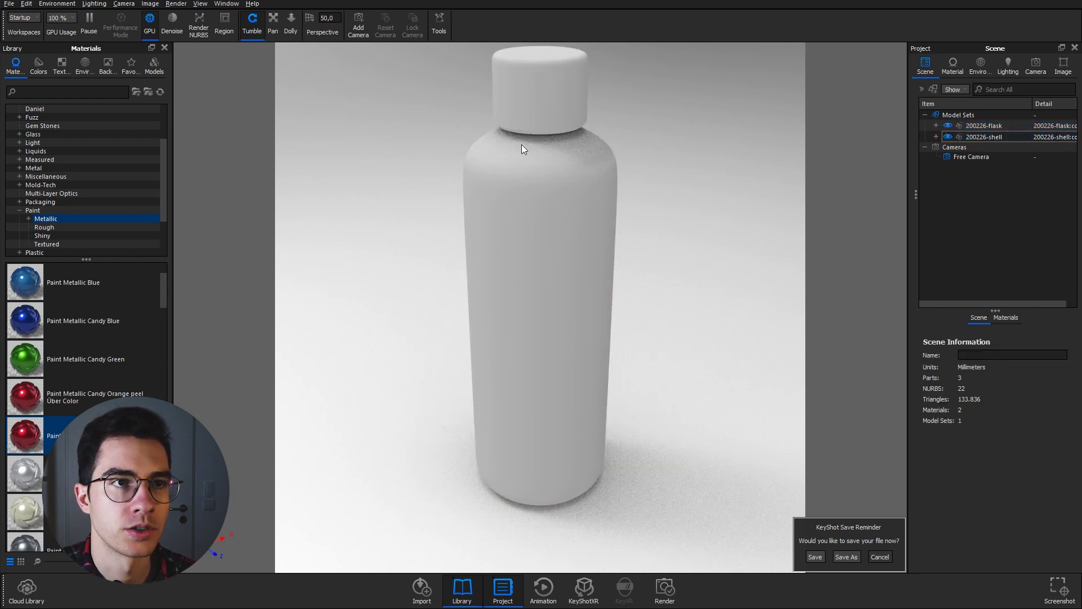
left_click(947, 126)
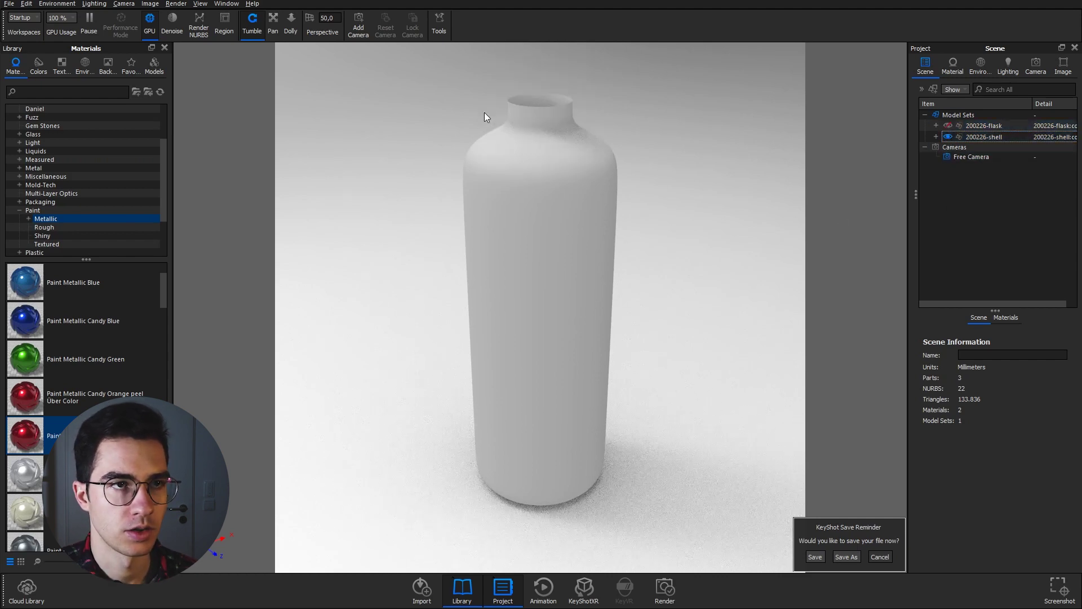
left_click_drag(565, 131, 591, 120)
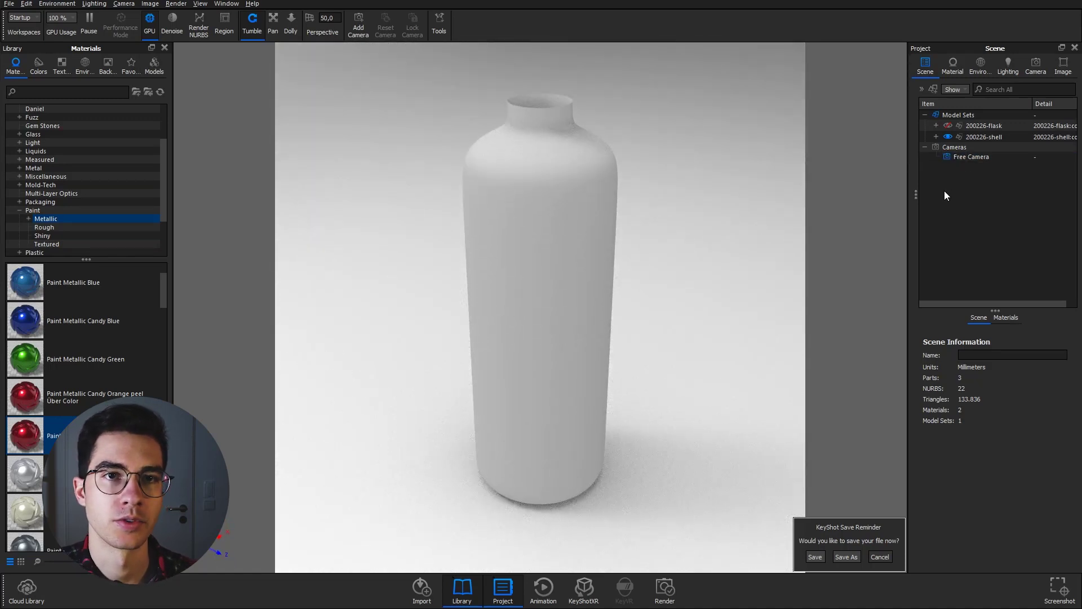
left_click(948, 136)
left_click(948, 125)
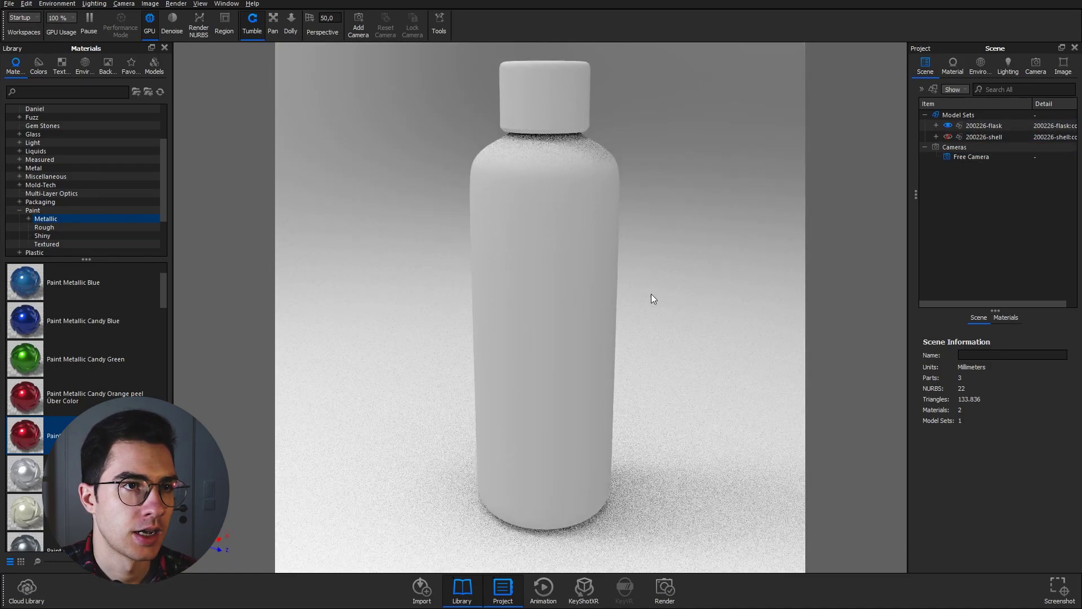
- Unlink the bottle's shared material and give the body a red Paint Metallic
scroll(651, 296, "down", 3)
right_click(518, 279)
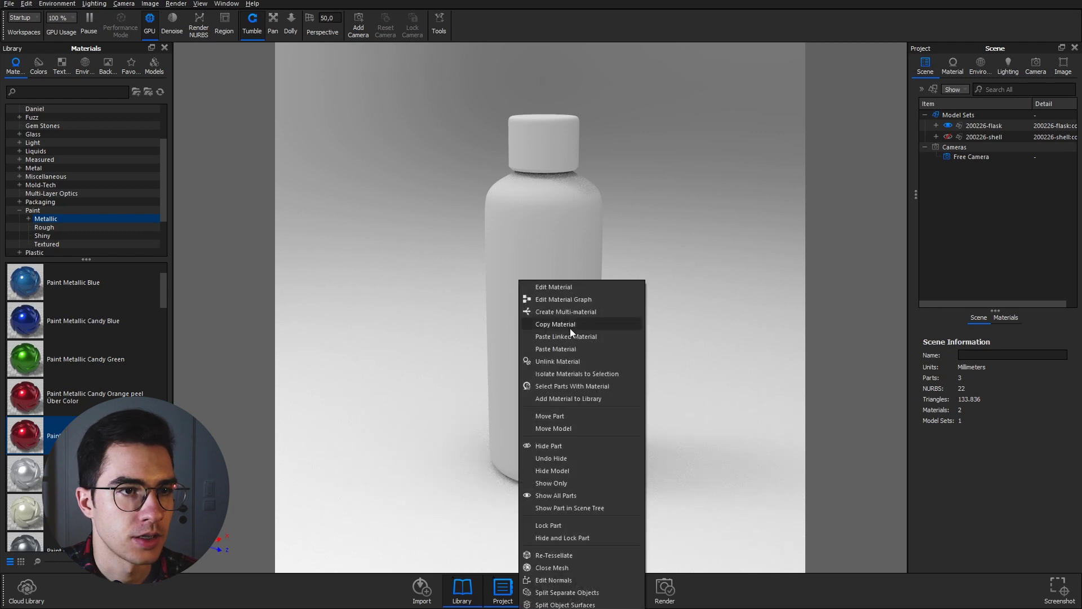
left_click(556, 361)
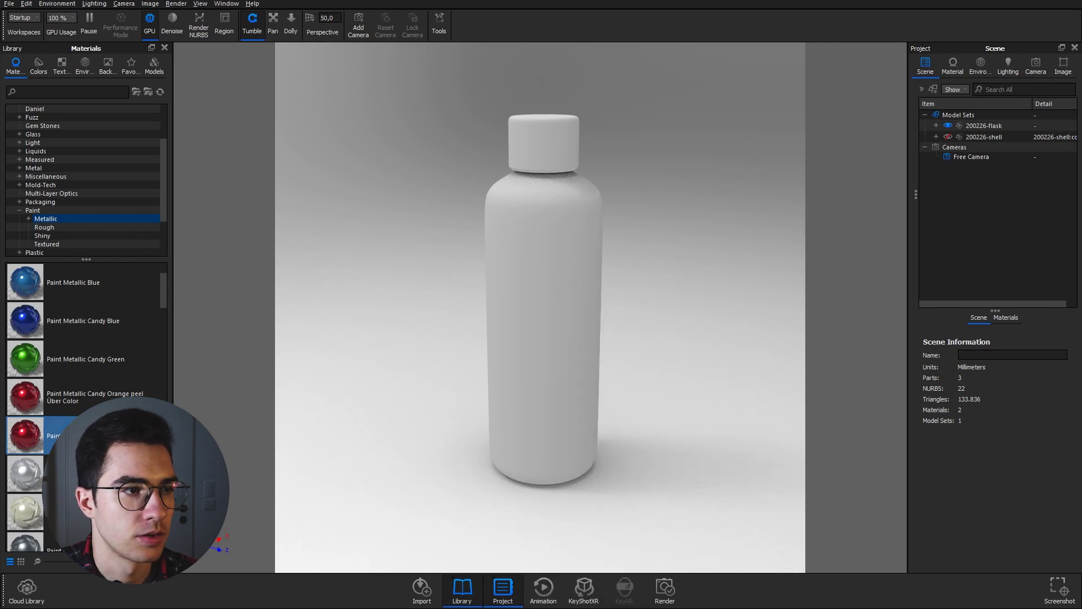
mouse_move(25, 435)
left_mouse_down()
mouse_move(488, 308)
mouse_move(517, 273)
mouse_move(536, 285)
left_mouse_up()
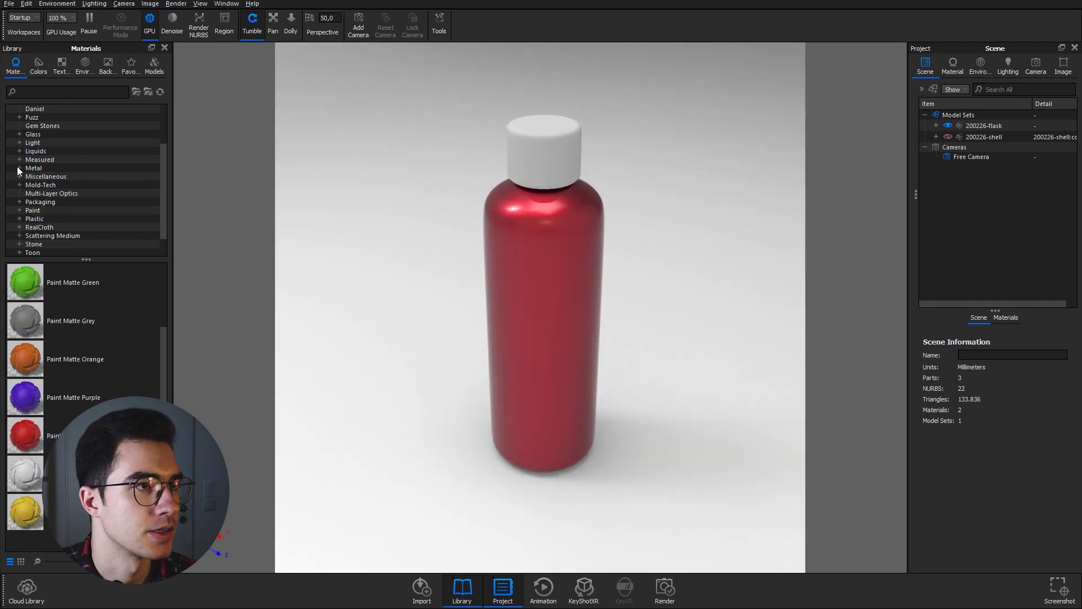
- Apply a Steel material from the metal library to the bottle cap
left_click(19, 168)
scroll(34, 220, "down", 3)
left_click(41, 185)
left_click_drag(41, 444, 544, 163)
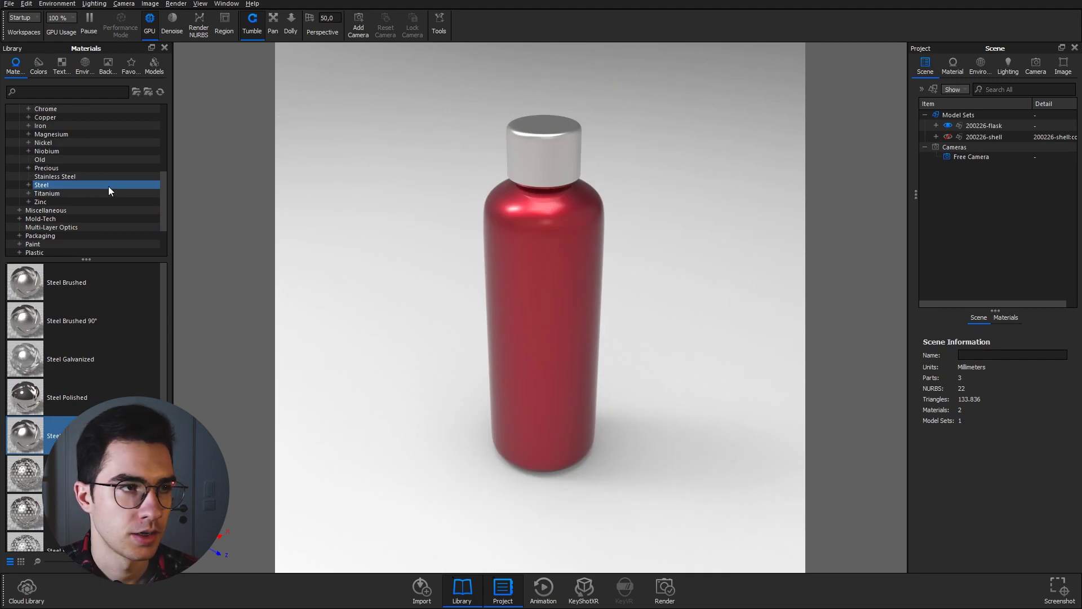
- Light the scene with the Light Tent Screen Top 4K environment
left_click(82, 66)
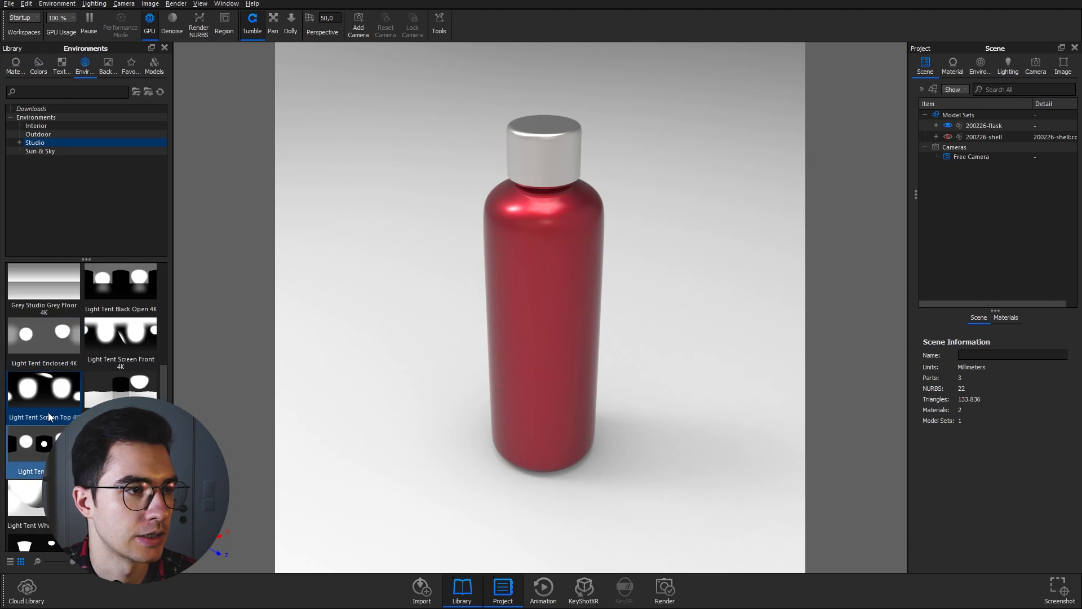
mouse_move(41, 395)
left_click_drag(41, 394, 489, 370)
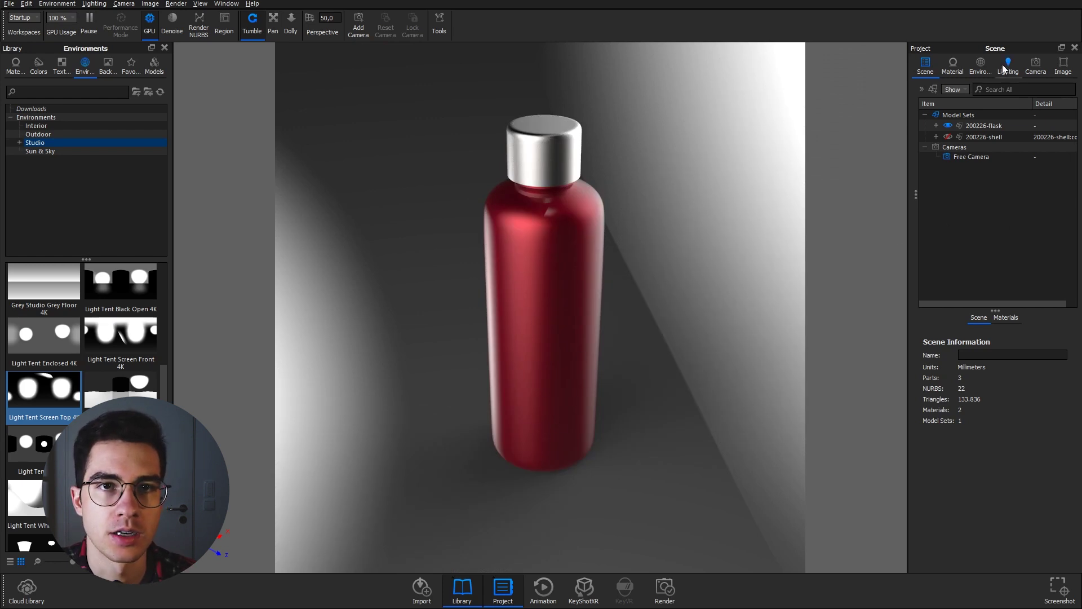
- Set the environment background to a solid dark grey colour
left_click(979, 67)
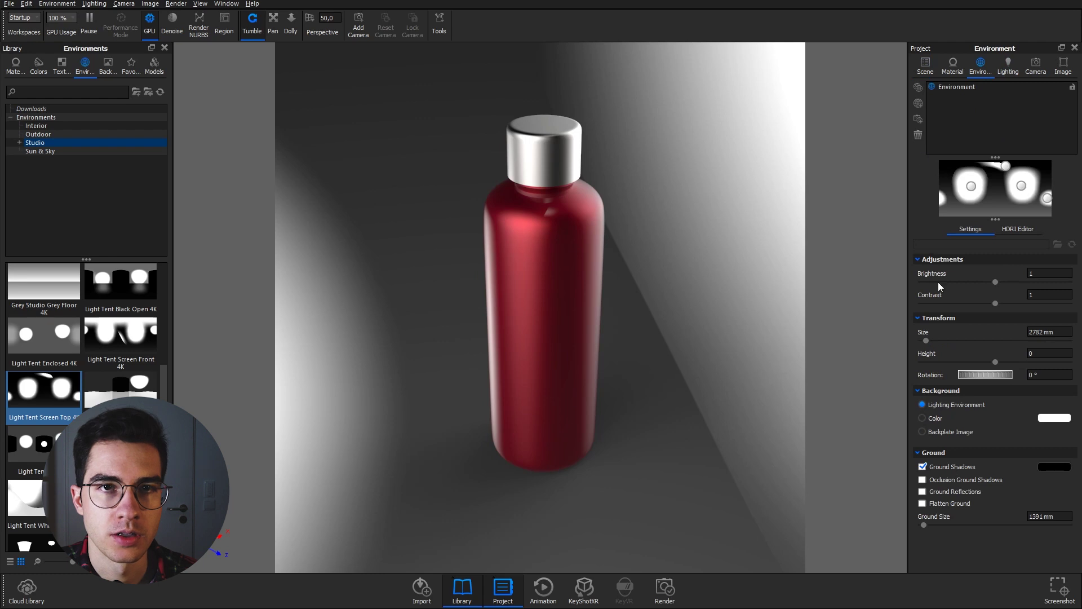
left_click(925, 418)
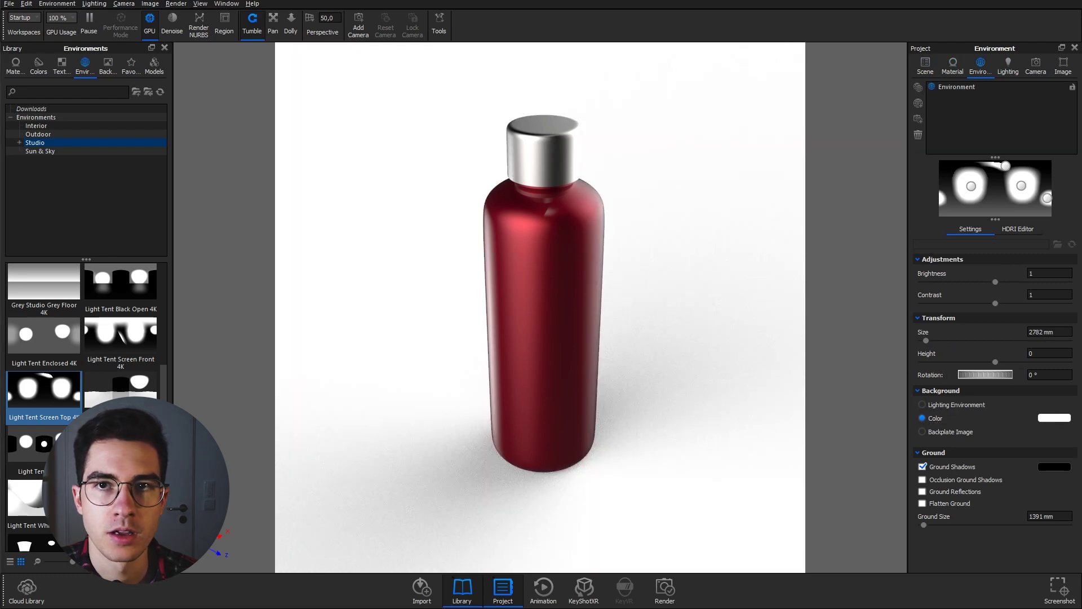
left_click(1054, 417)
left_click(762, 166)
left_click_drag(760, 167, 750, 180)
left_click(855, 431)
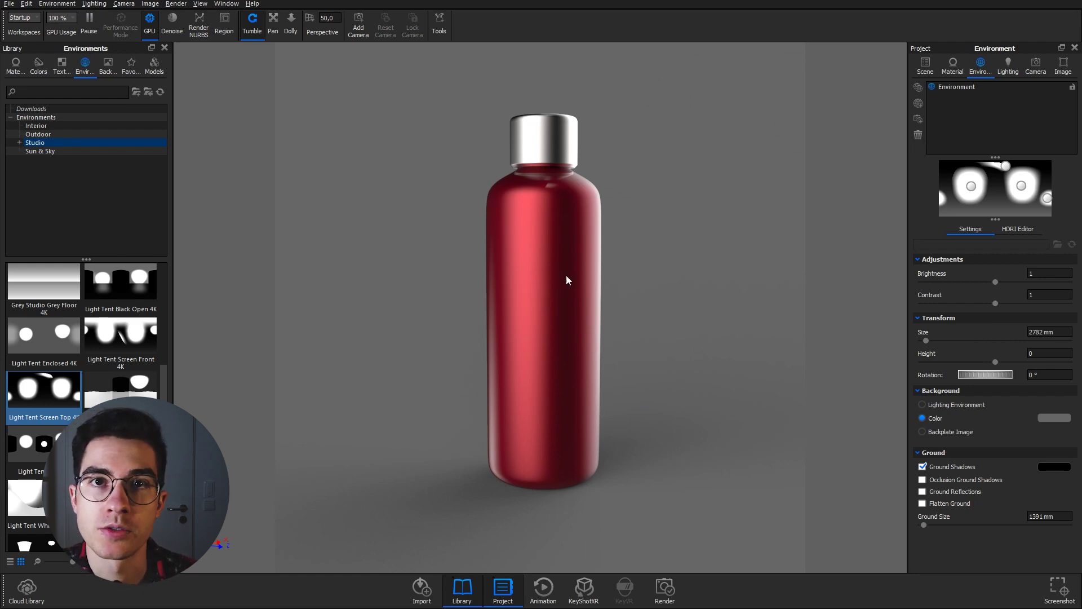
- Show 200226-shell, hide 200226-flask, and open the shell's Diffuse material properties
left_click(916, 65)
left_click(965, 137)
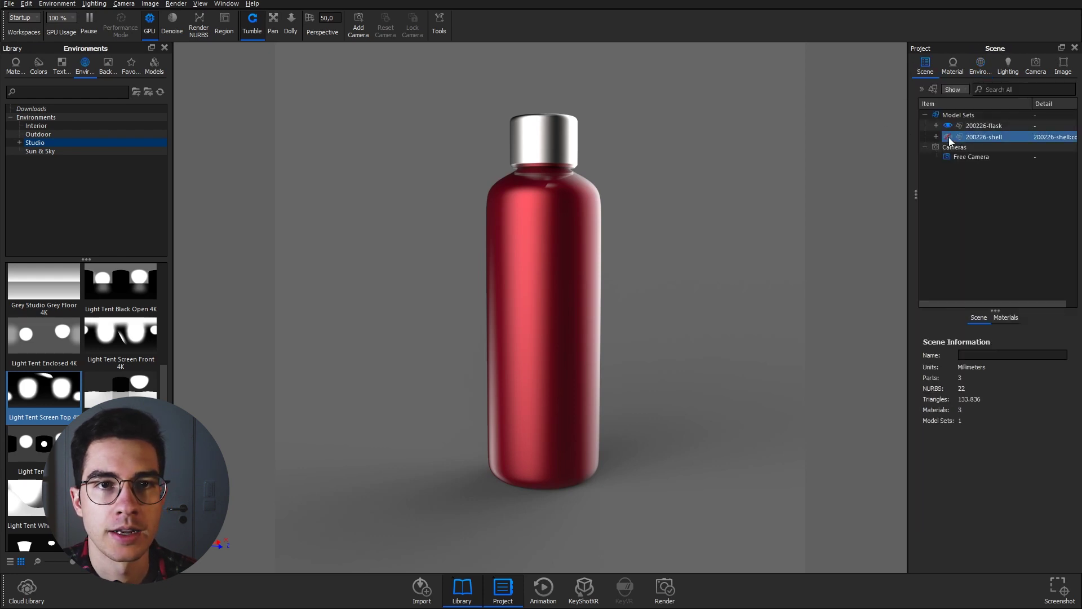
left_click(948, 137)
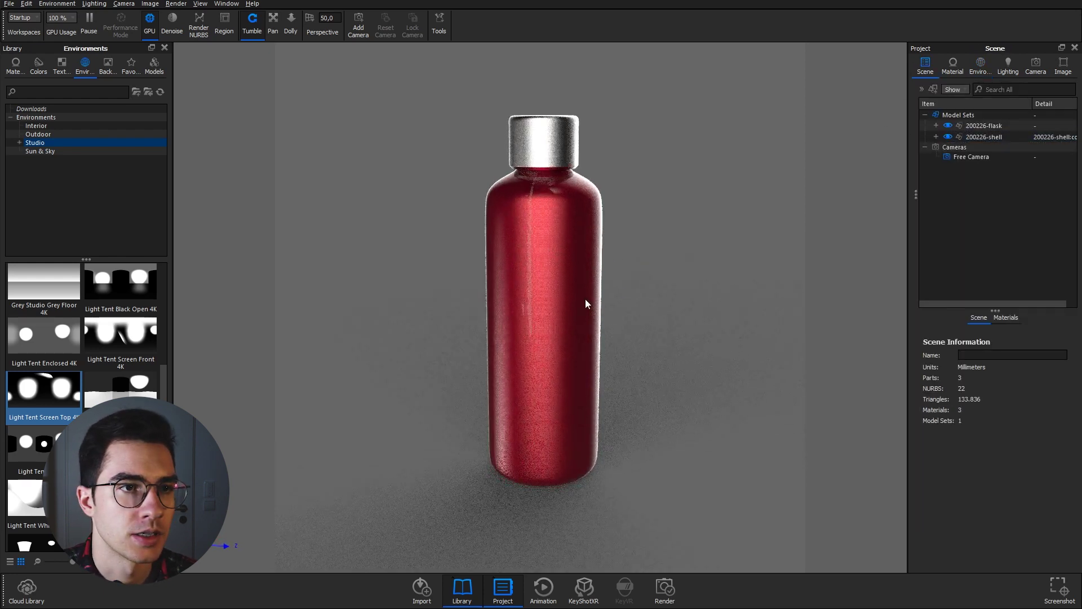
scroll(516, 187, "up", 5)
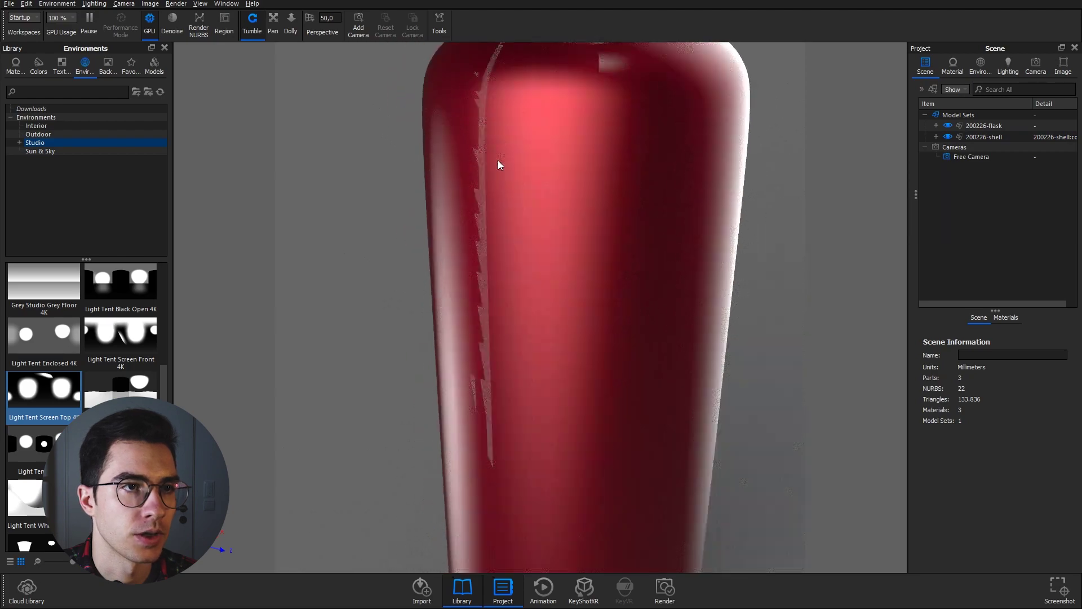
scroll(498, 165, "down", 3)
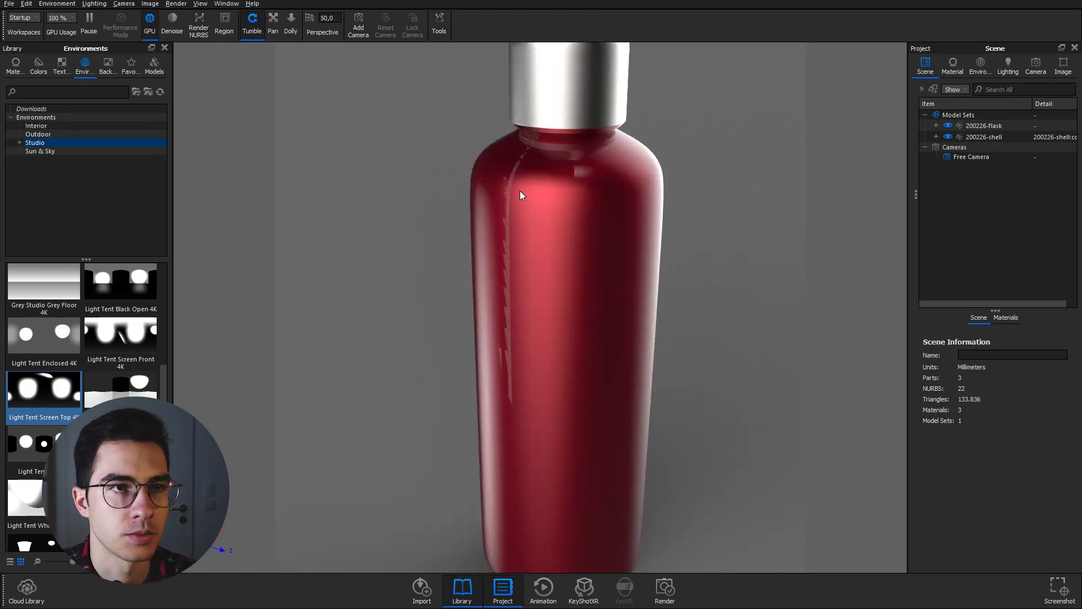
left_click(949, 129)
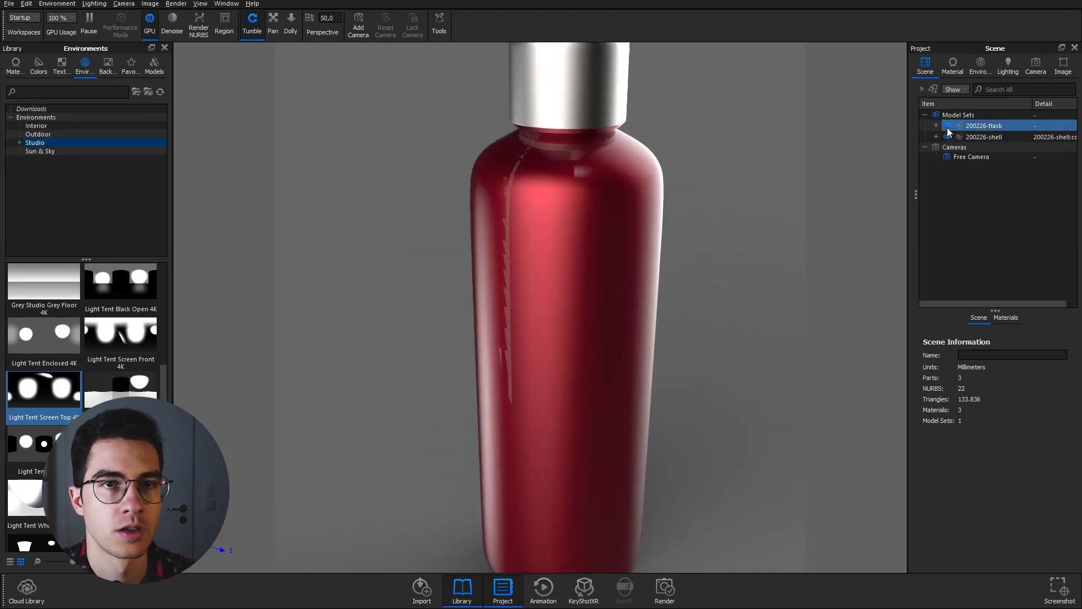
left_click(948, 126)
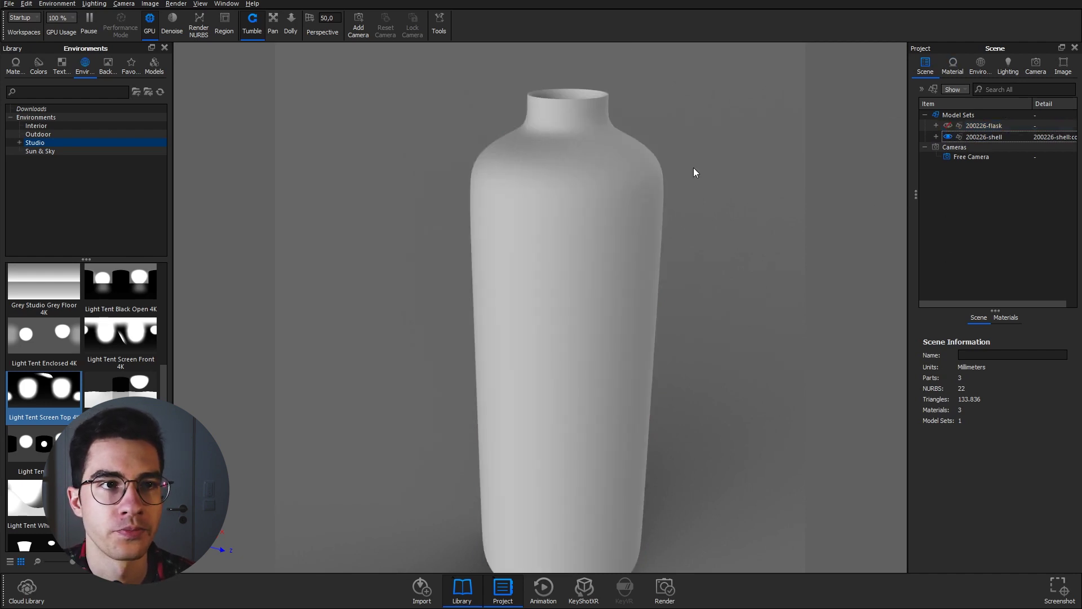
double_click(614, 178)
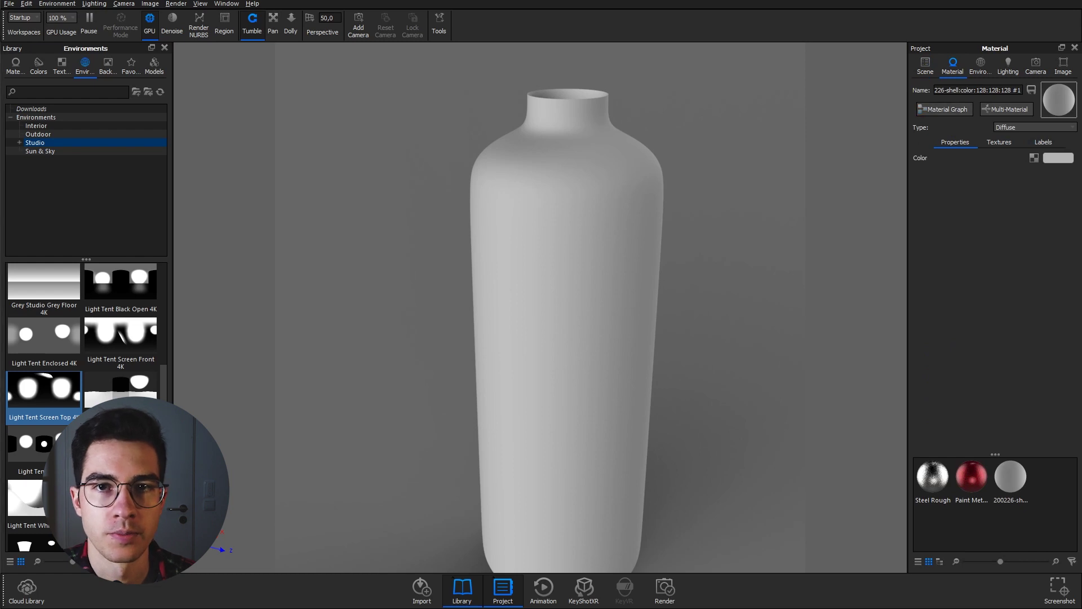
- Open the shell's Material Graph fully on screen and bring up the Textures node menu
left_click(945, 108)
left_click_drag(733, 125, 707, 85)
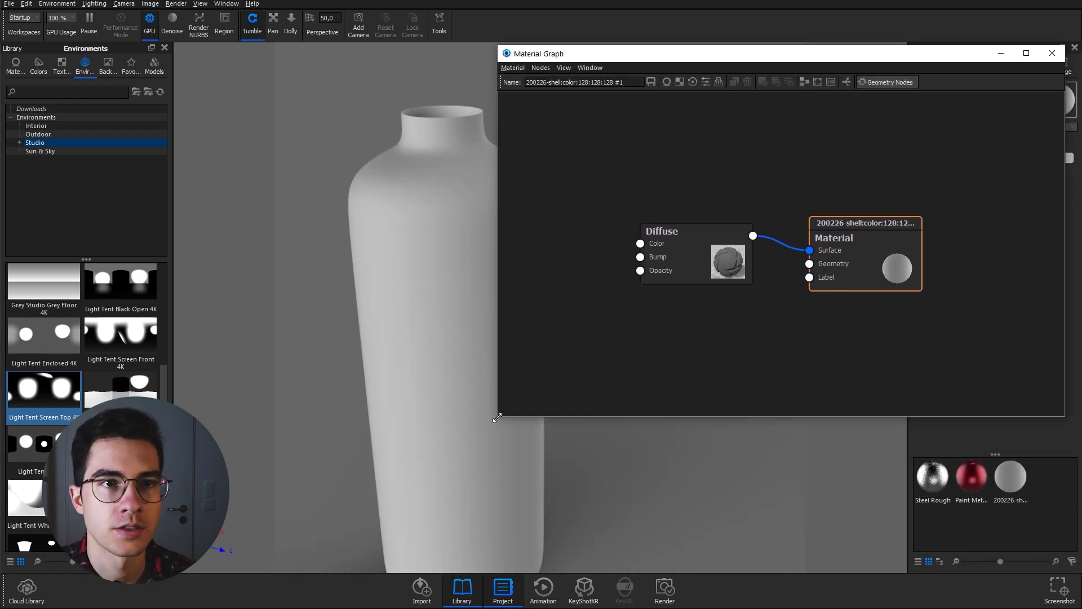
left_click_drag(620, 76, 654, 54)
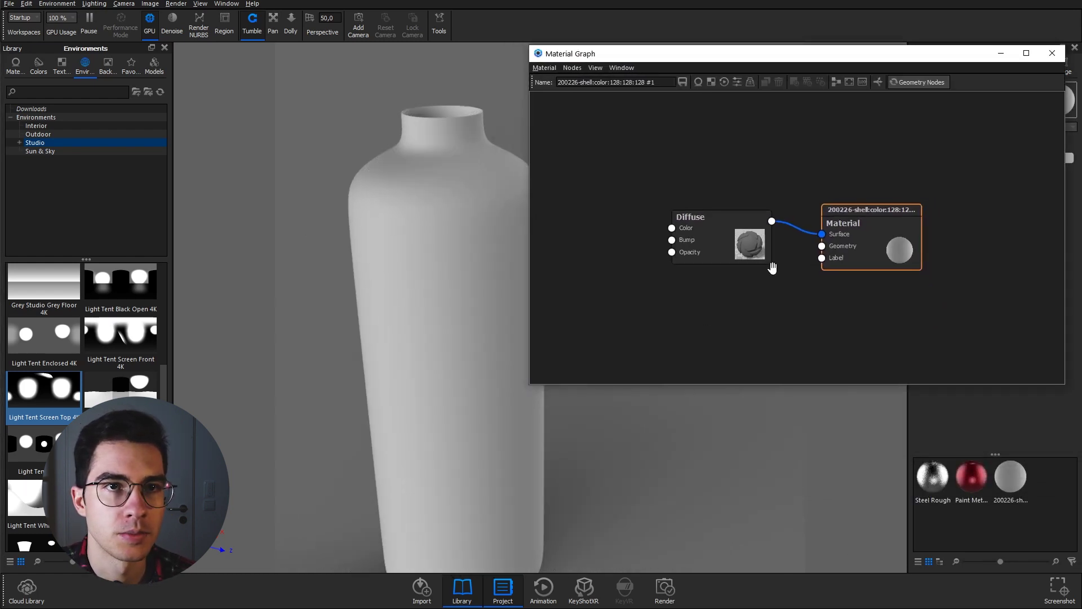
right_click(603, 235)
mouse_move(624, 277)
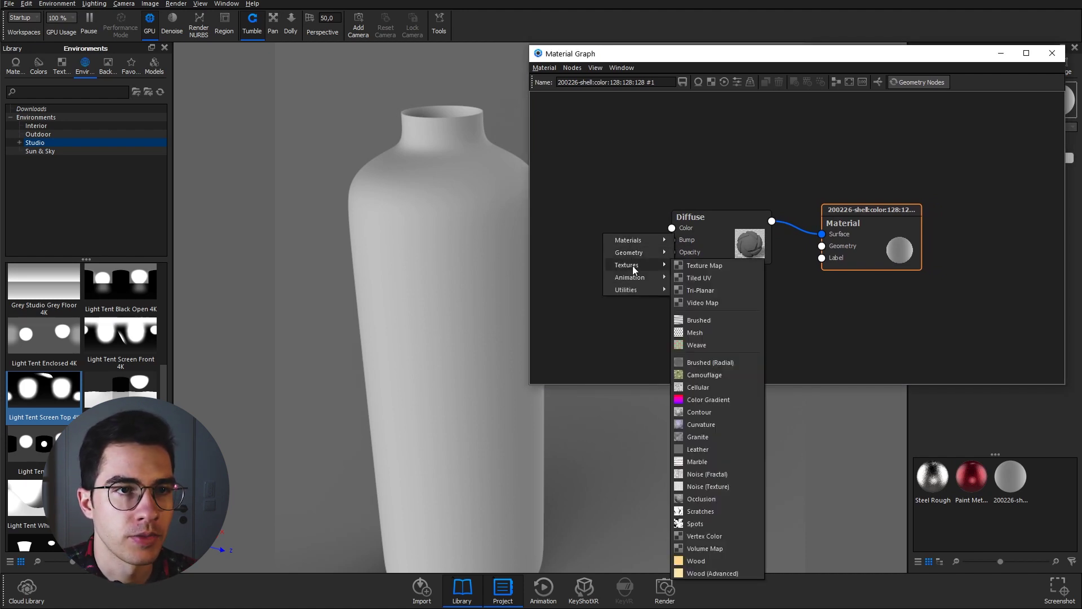
- Add a Video Map node loaded with Drops.mp4, extracting its frames as PNGs
left_click(701, 303)
left_click_drag(745, 244, 805, 236)
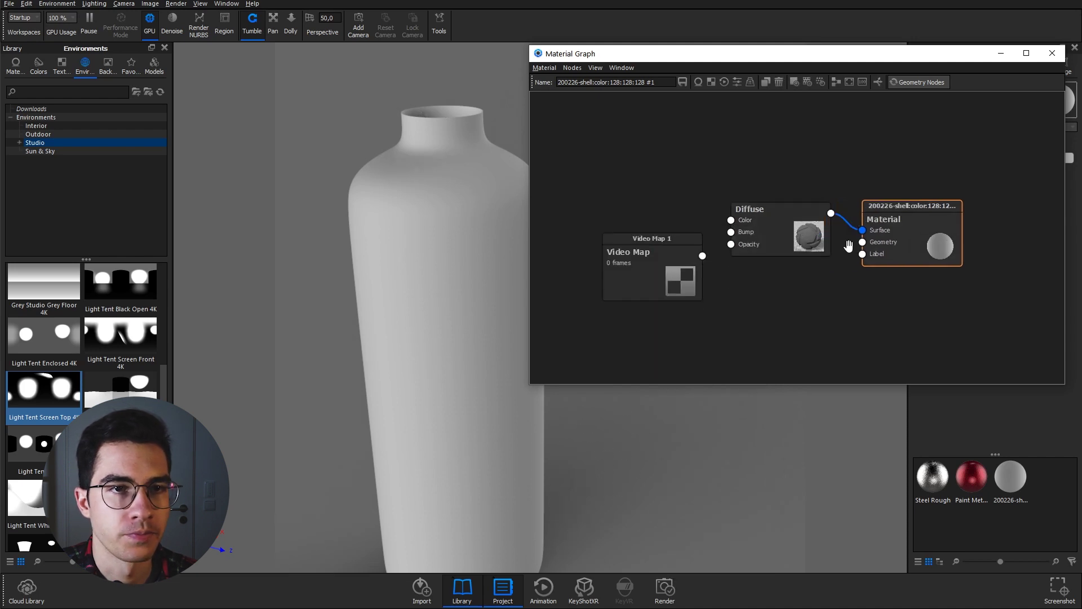
left_click_drag(831, 246, 828, 248)
left_click(650, 280)
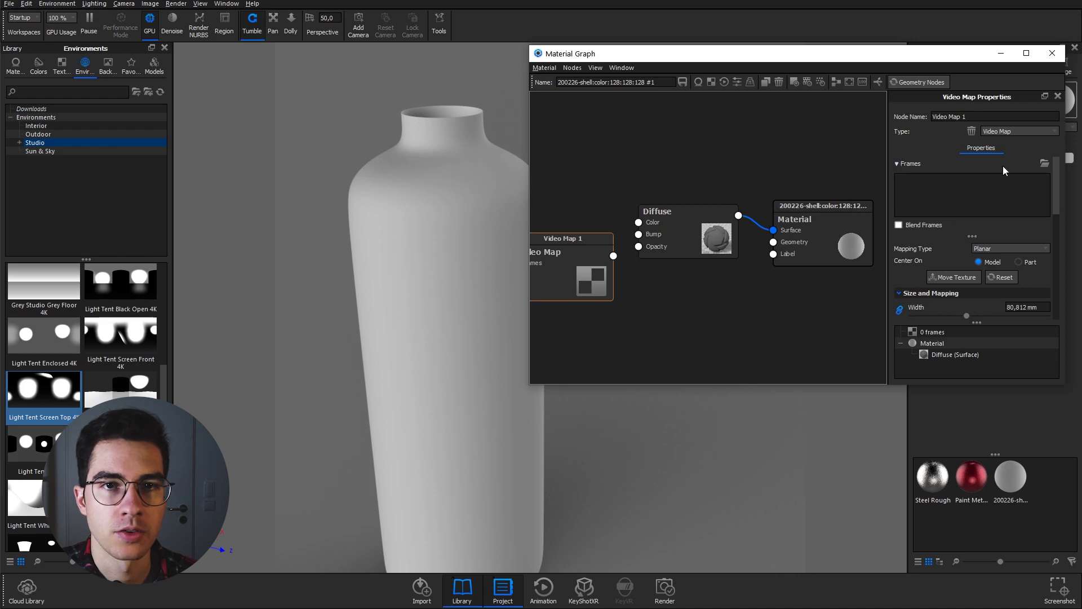
left_click(1046, 164)
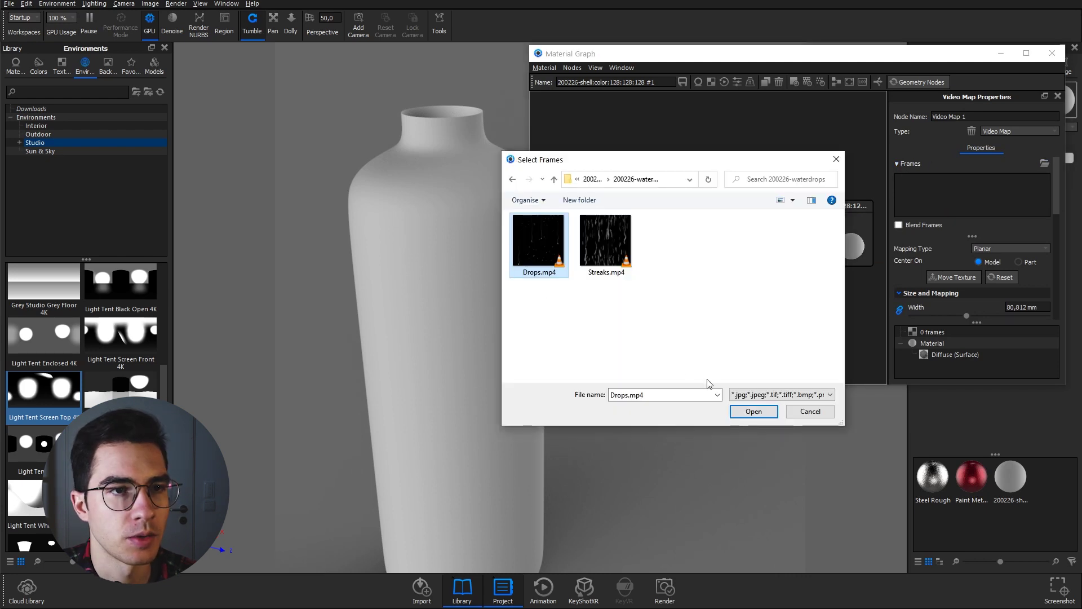
left_click(741, 412)
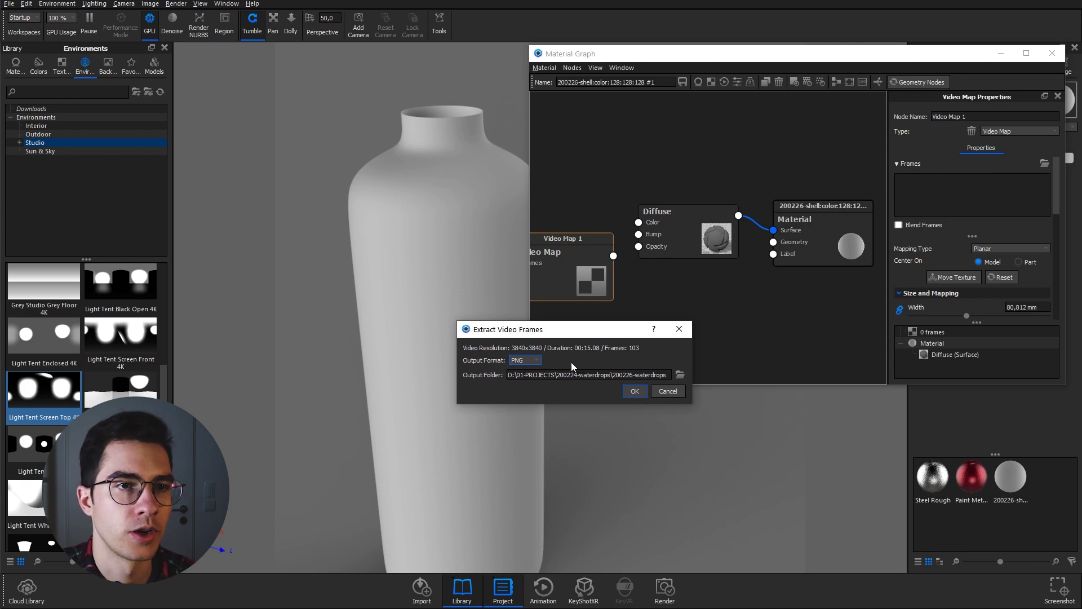
left_click(635, 390)
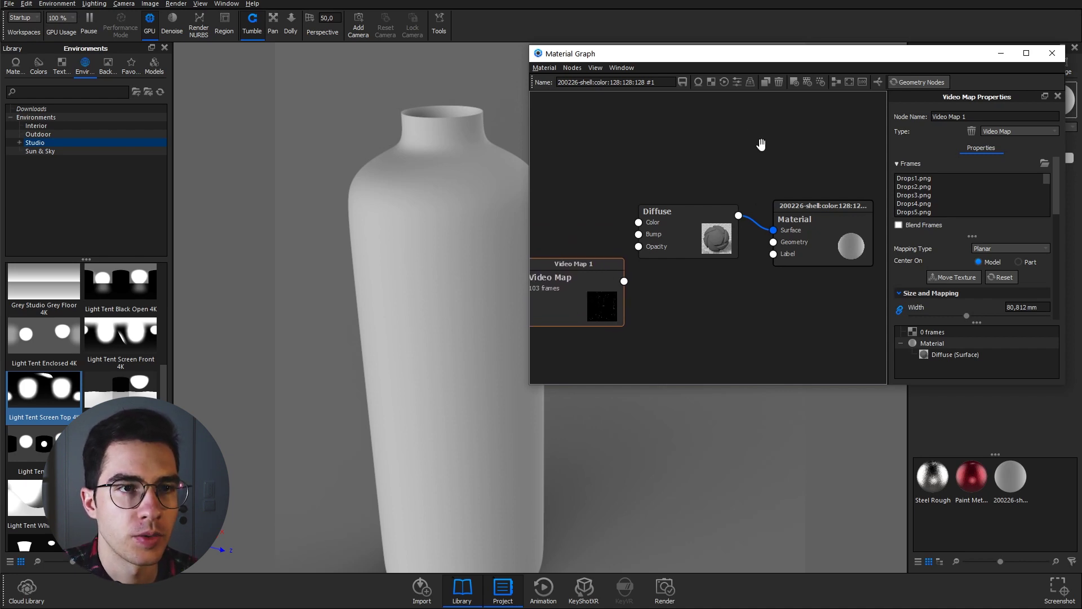
- Preview the Video Map node on the shell and switch its mapping type to Cylinder
left_click(792, 86)
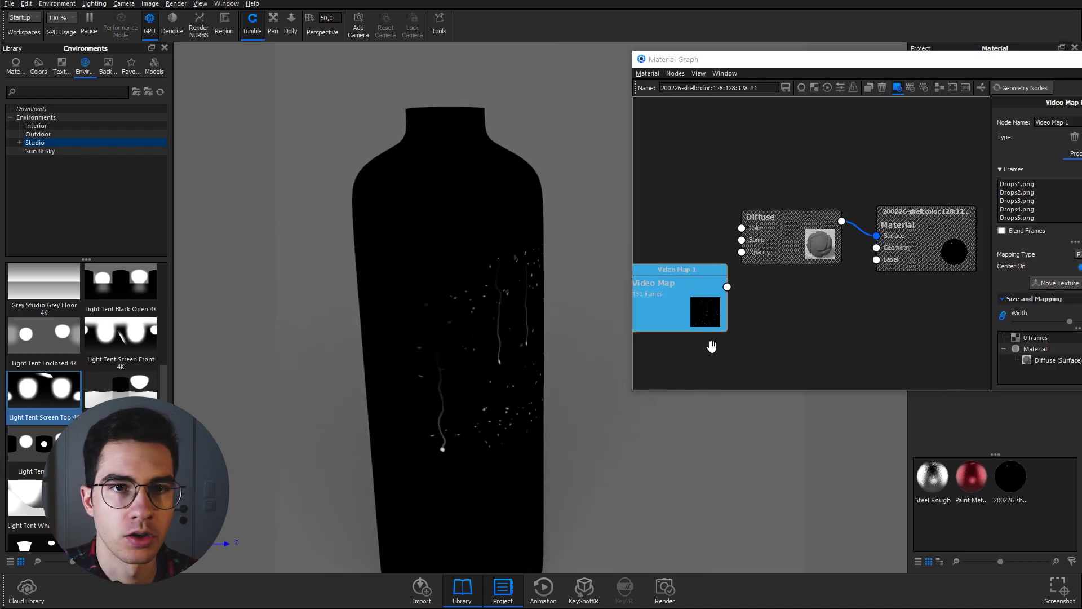
left_click_drag(888, 64, 802, 57)
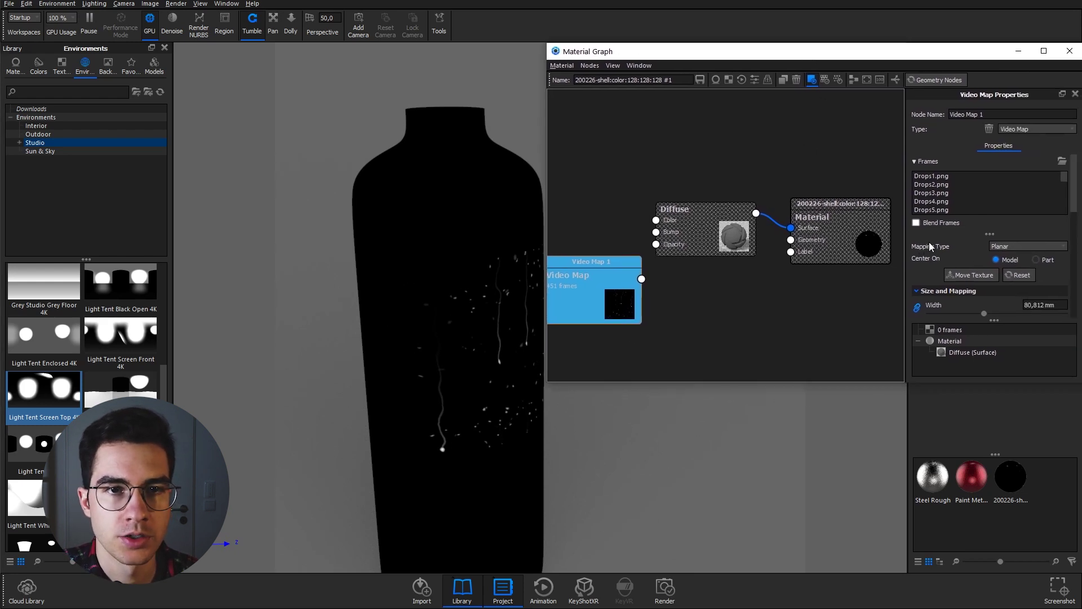
left_click(1001, 250)
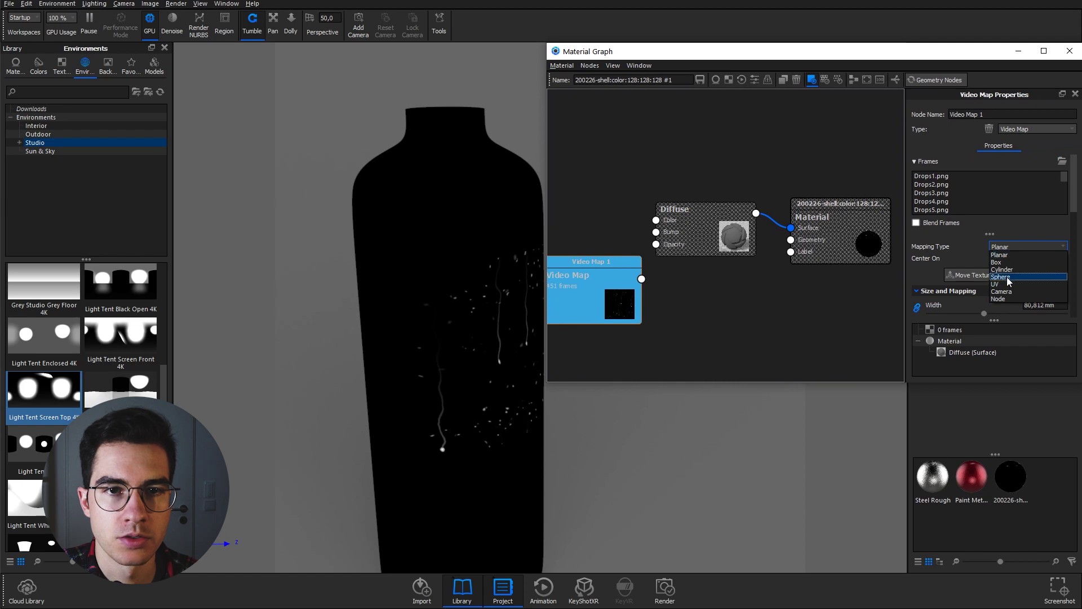
left_click(1004, 274)
left_click(445, 350)
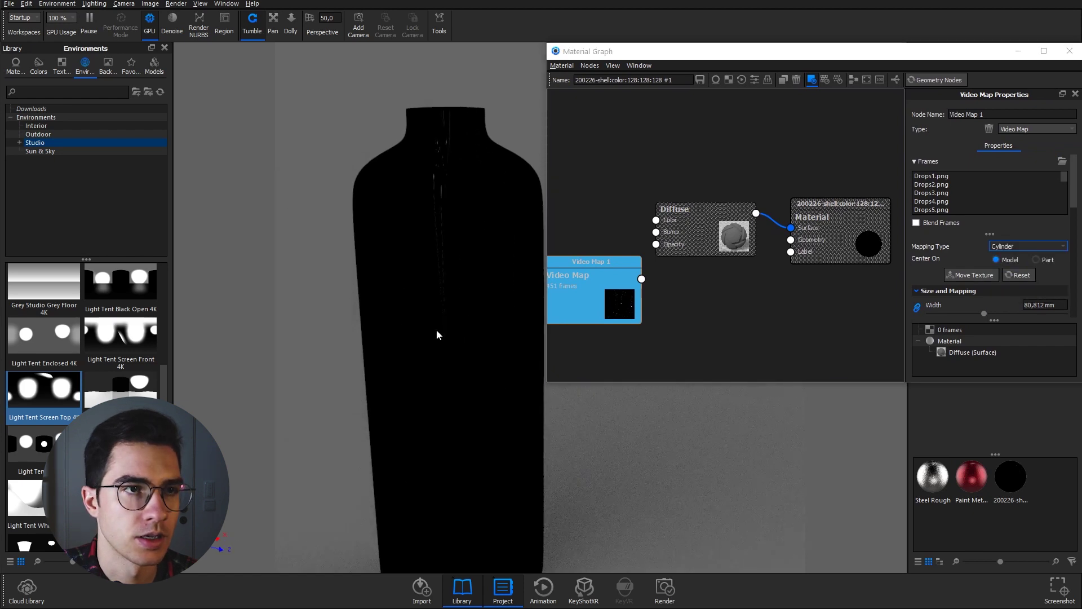
scroll(445, 338, "down", 3)
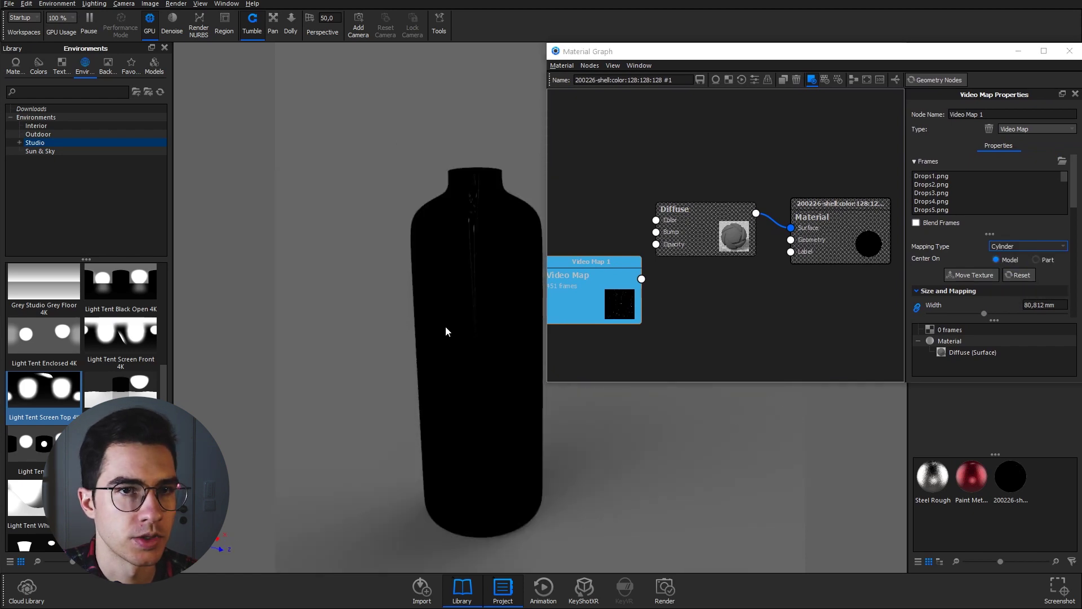
- Center the cylinder mapping on the part, fit it to Z, and rotate the drops
left_click(1036, 259)
left_click(973, 276)
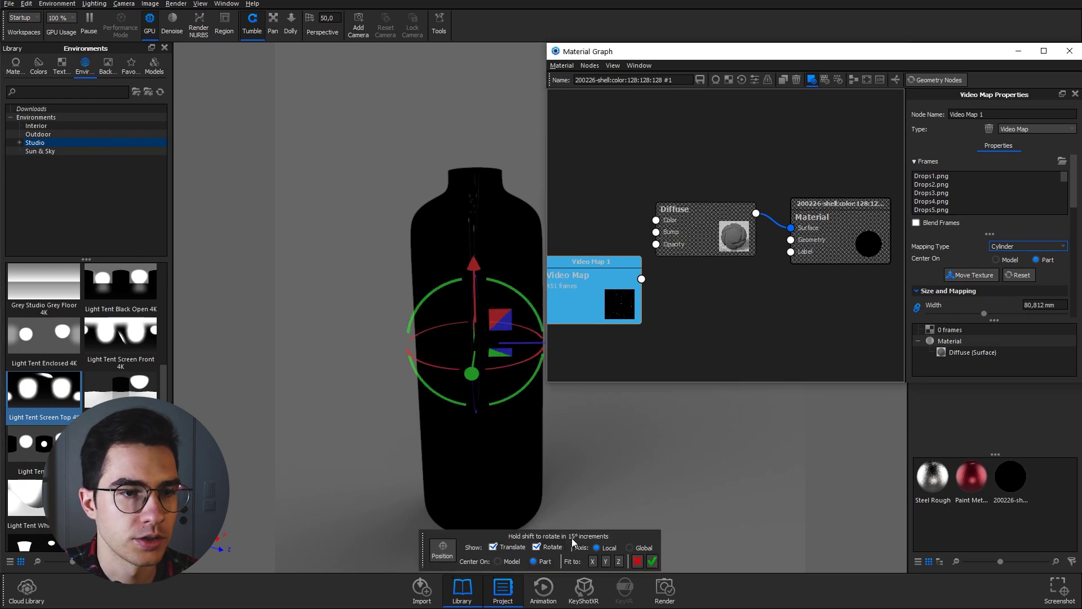
left_click(619, 561)
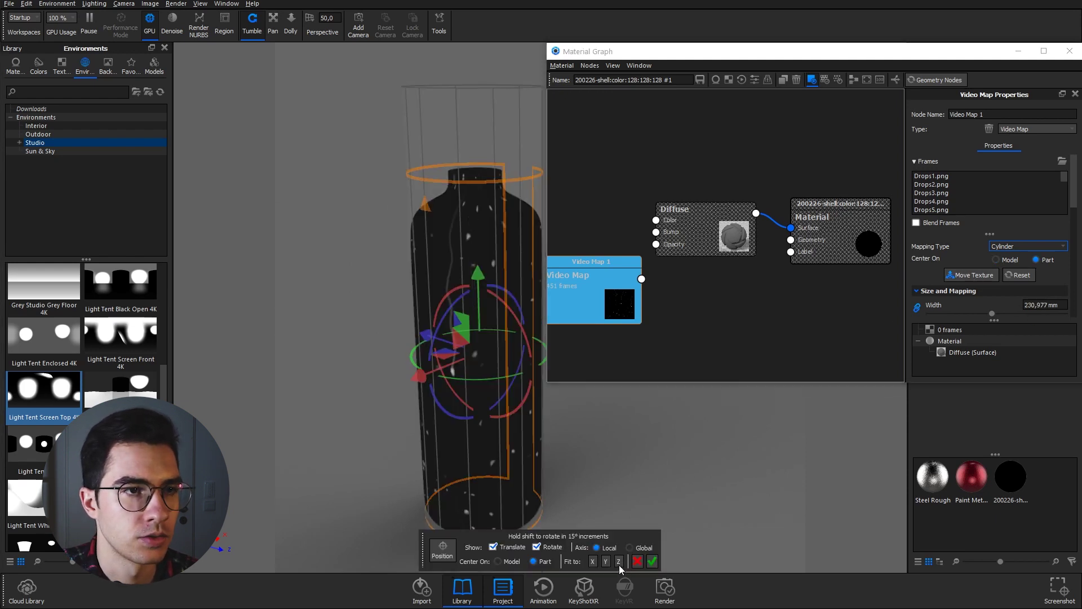
left_click_drag(627, 448, 785, 469)
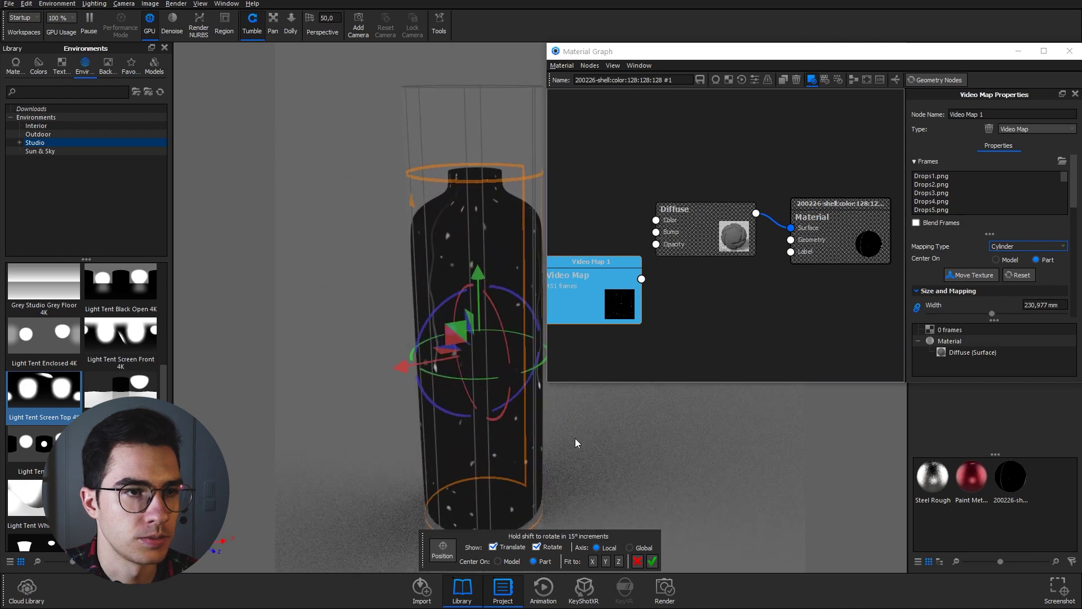
left_click(654, 561)
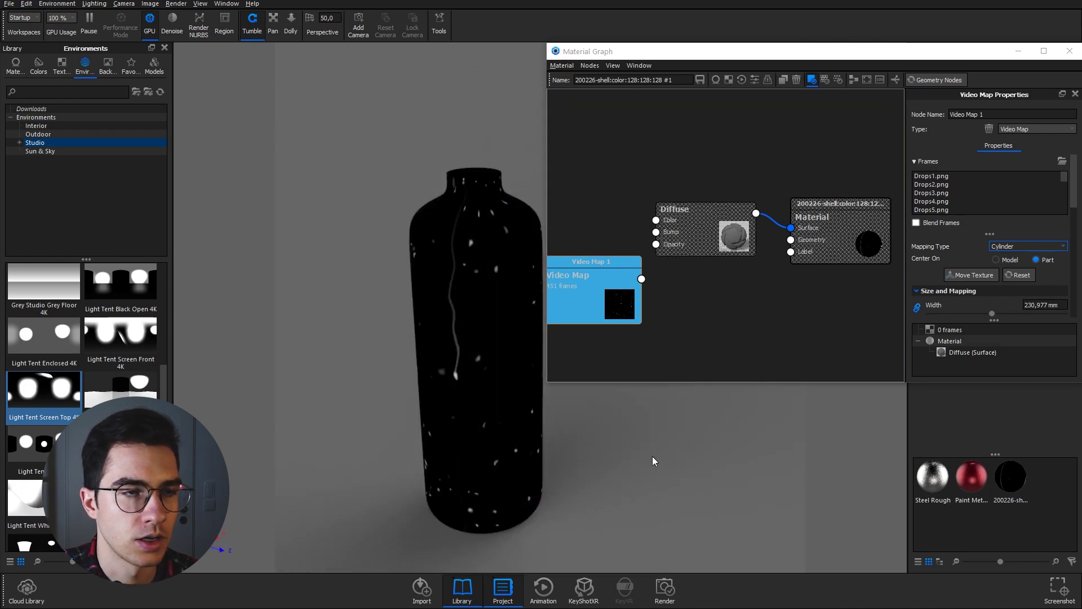
- Shrink the drops map to 191 mm, shift its wrap to 270,868°, and enable Repeat Vertical
scroll(972, 302, "down", 2)
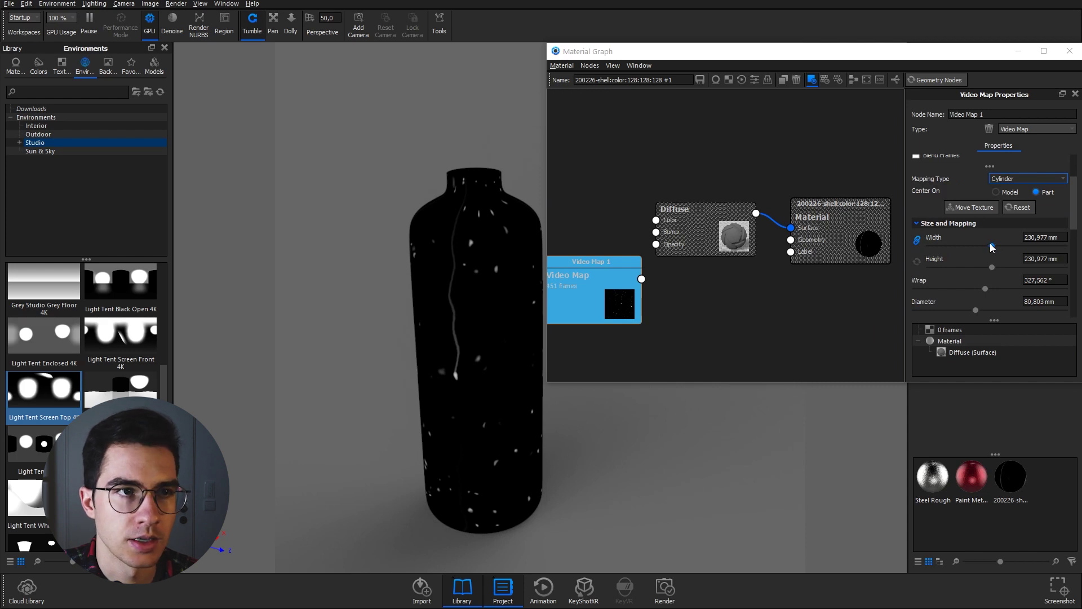
left_click_drag(992, 247, 981, 249)
left_click(672, 441)
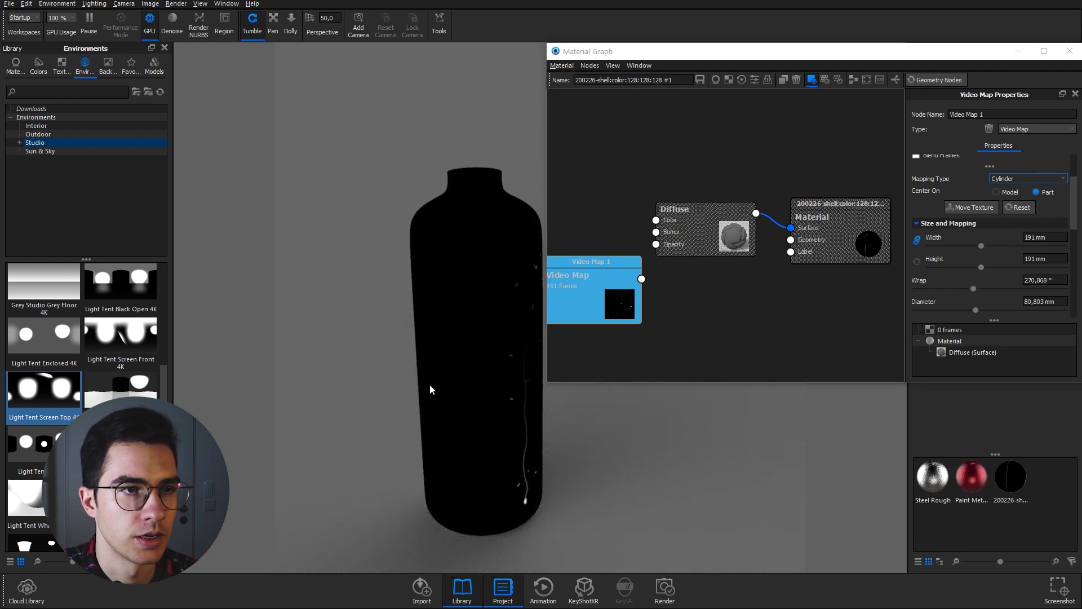
left_click_drag(442, 389, 456, 364)
mouse_move(436, 419)
left_mouse_down()
mouse_move(532, 417)
mouse_move(396, 241)
mouse_move(503, 365)
left_mouse_up()
left_click_drag(1073, 190, 1072, 235)
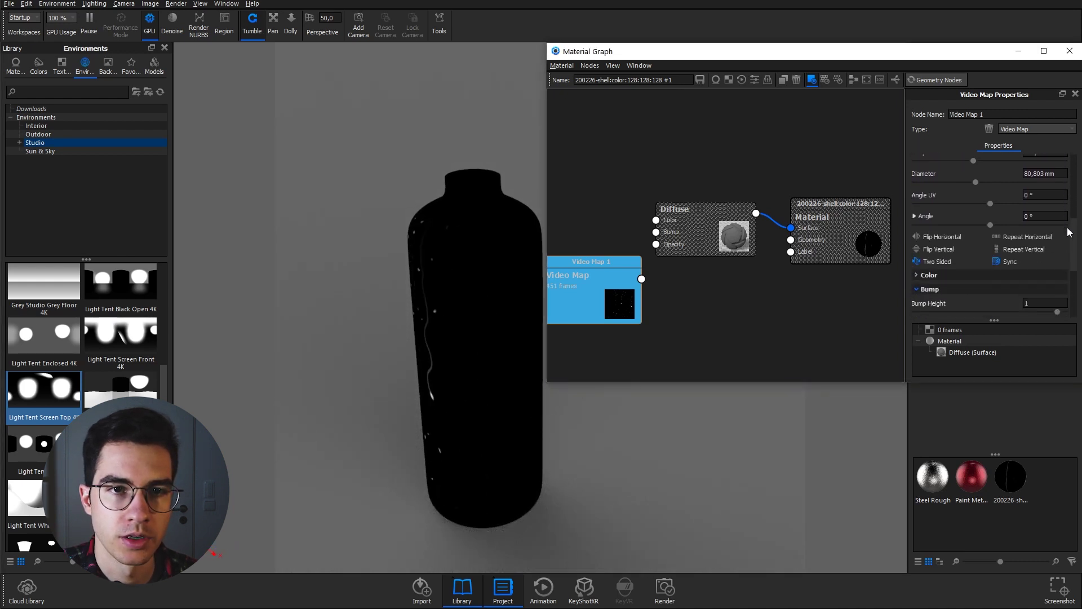
left_click(997, 250)
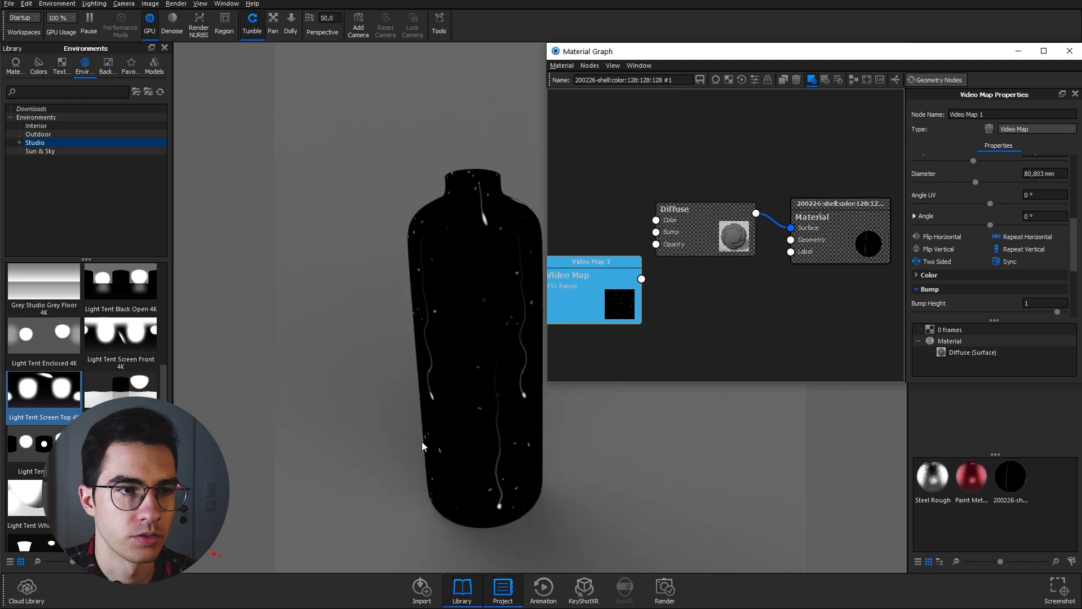
left_click_drag(476, 191, 560, 331)
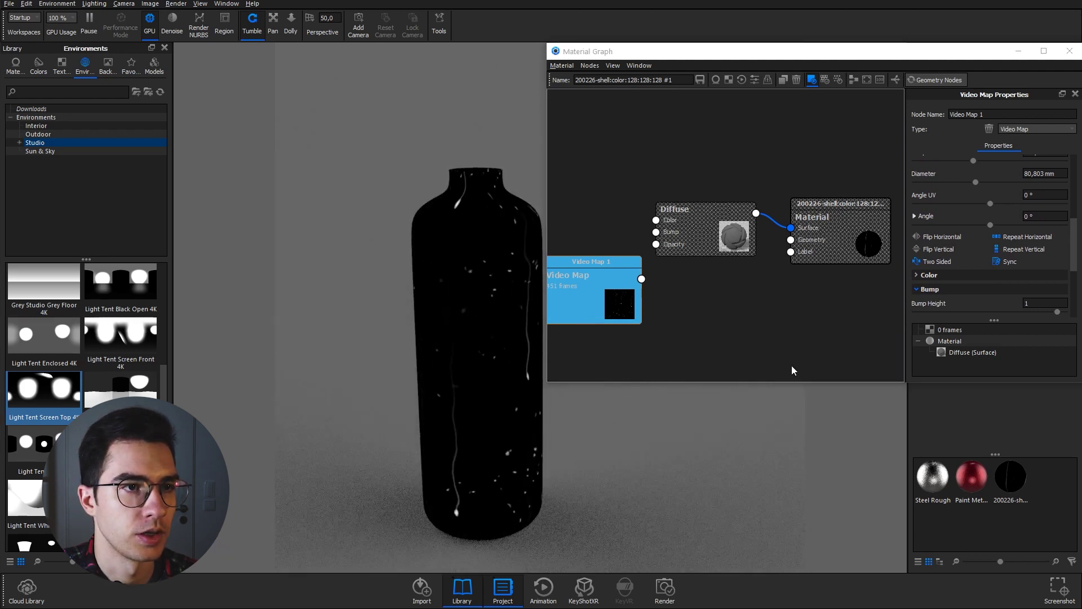
- Add a Displace node to the material graph and position it
right_click(714, 313)
mouse_move(750, 391)
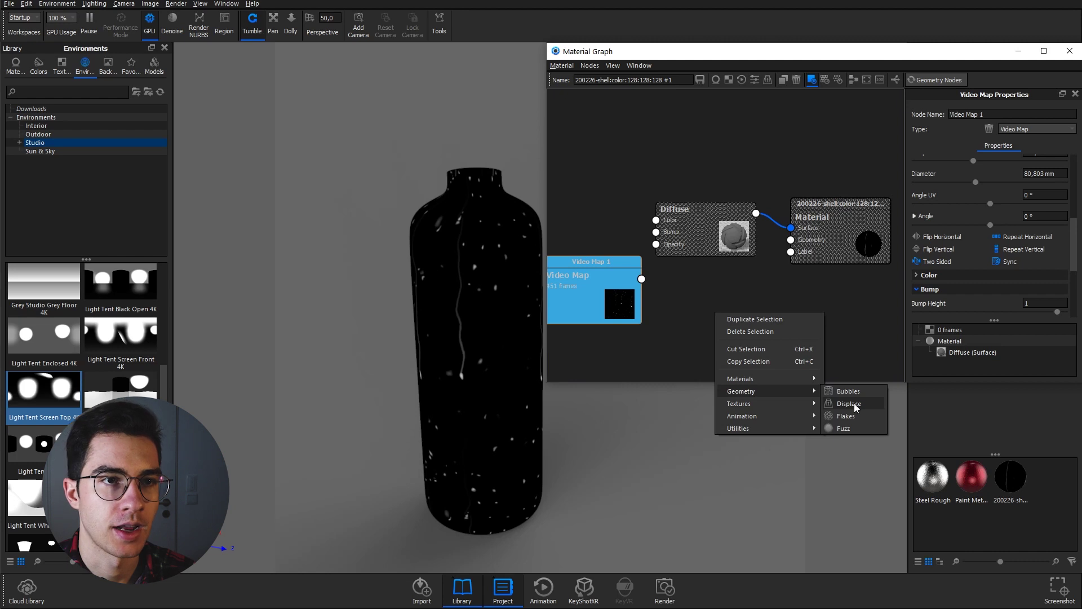
left_click(854, 403)
left_click_drag(743, 326, 720, 314)
right_click(685, 281)
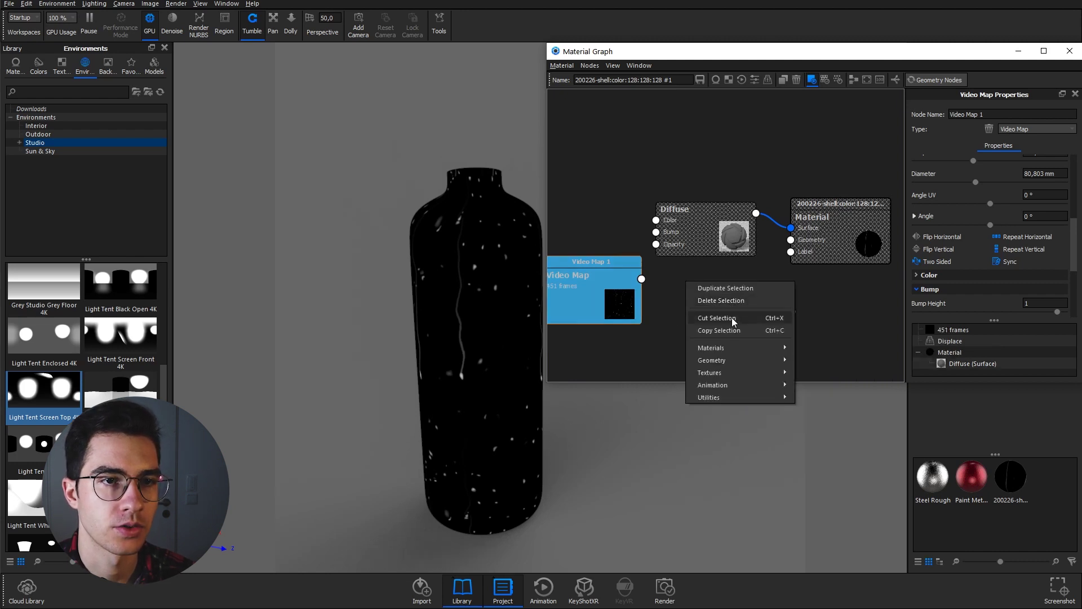
mouse_move(725, 360)
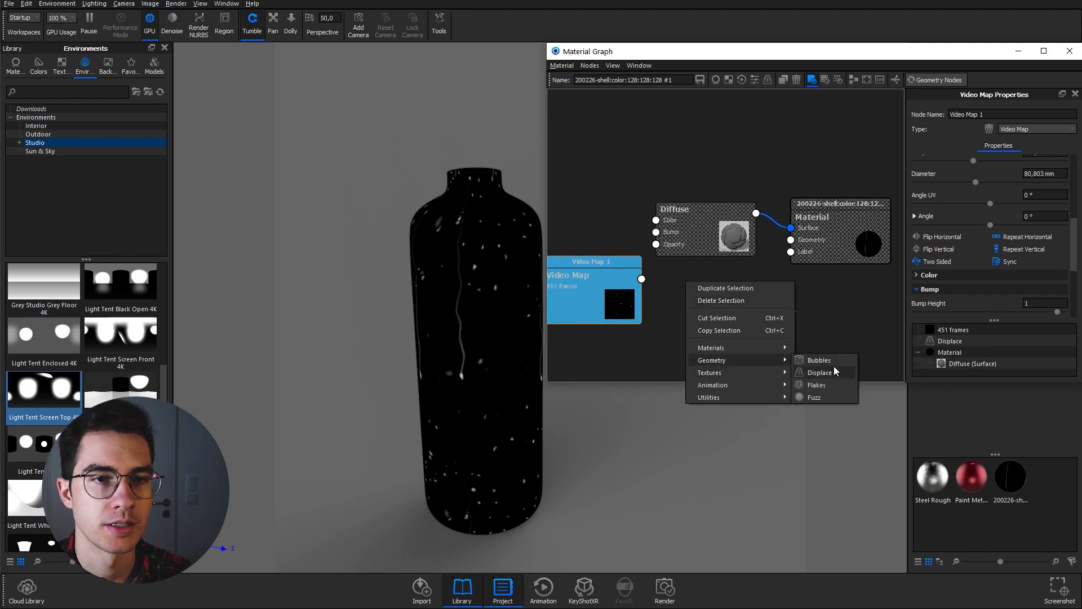
left_click(812, 309)
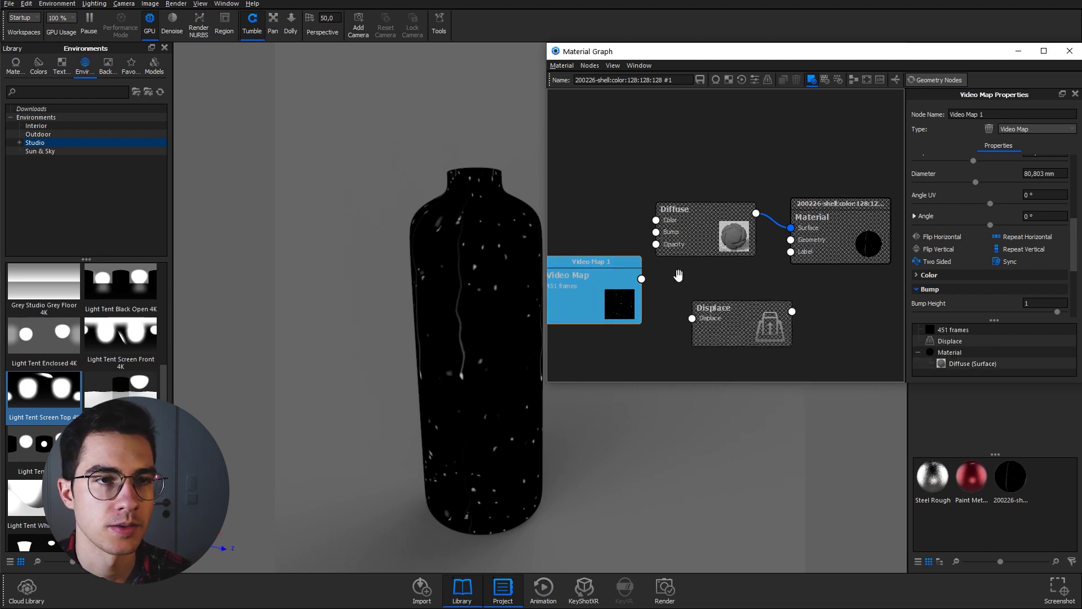
- Wire the Video Map into Displace, and Displace into the material's Geometry input
left_click(813, 81)
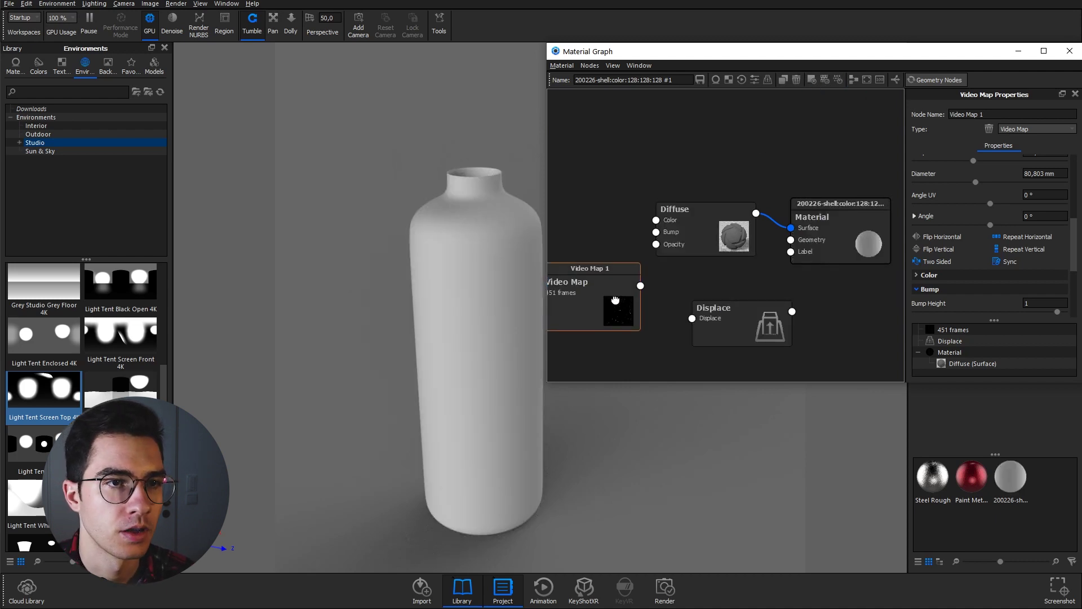
left_click_drag(614, 305, 692, 318)
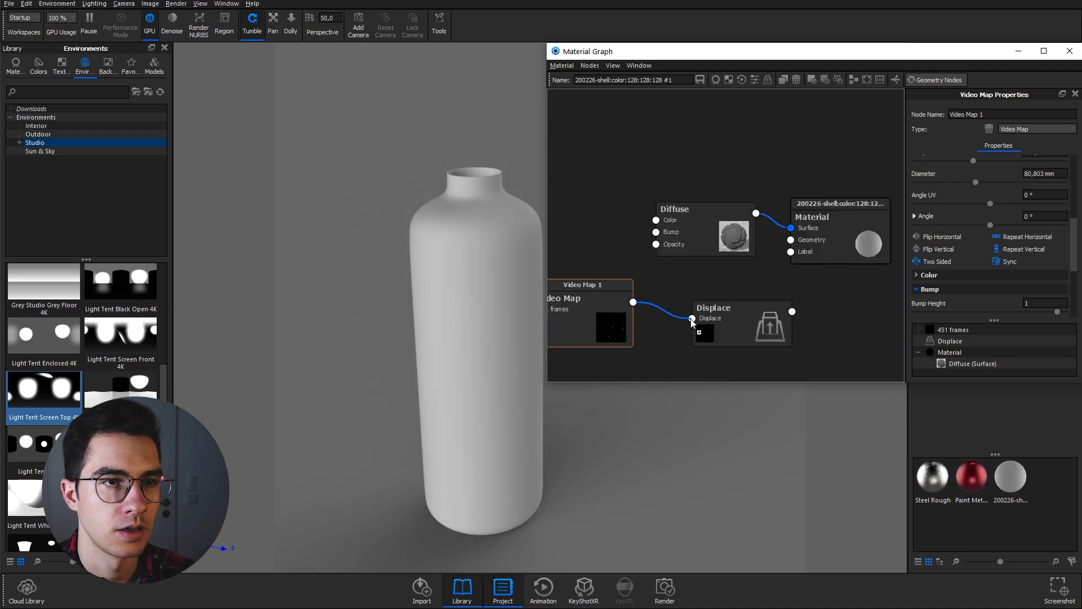
left_click_drag(781, 313, 746, 303)
left_click_drag(823, 232, 841, 227)
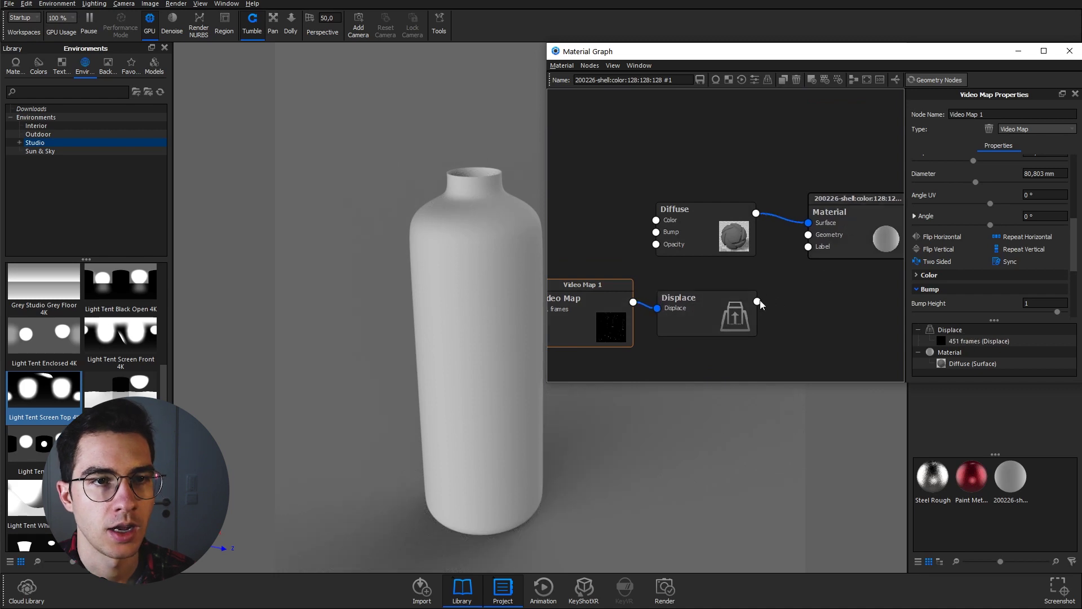
left_click_drag(757, 301, 839, 260)
left_click_drag(752, 327, 763, 325)
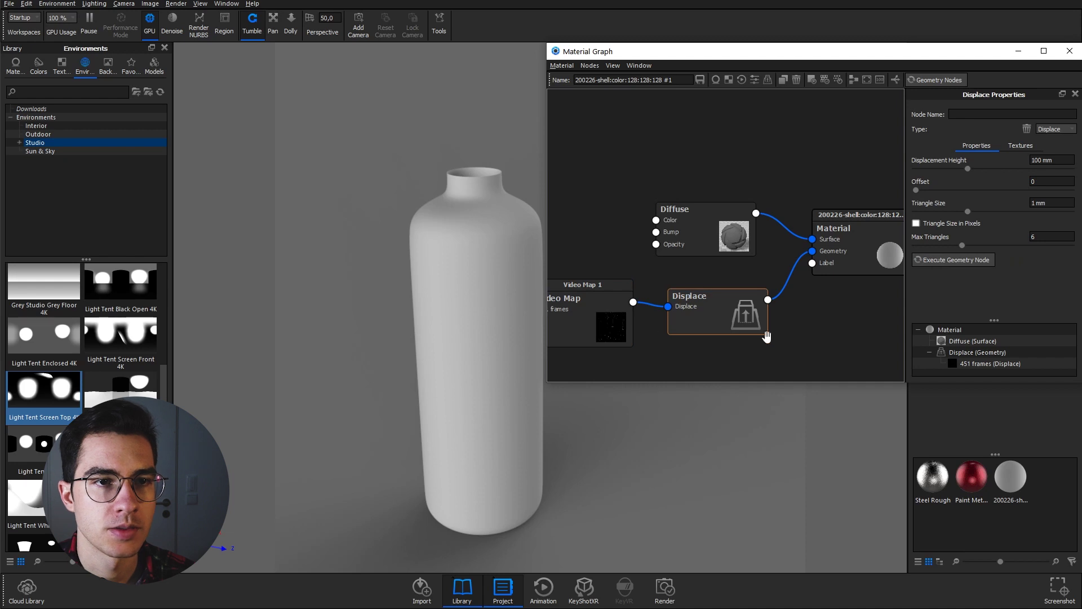
- Generate the displacement, then rebuild it with a 1 mm Displacement Height
left_click(947, 260)
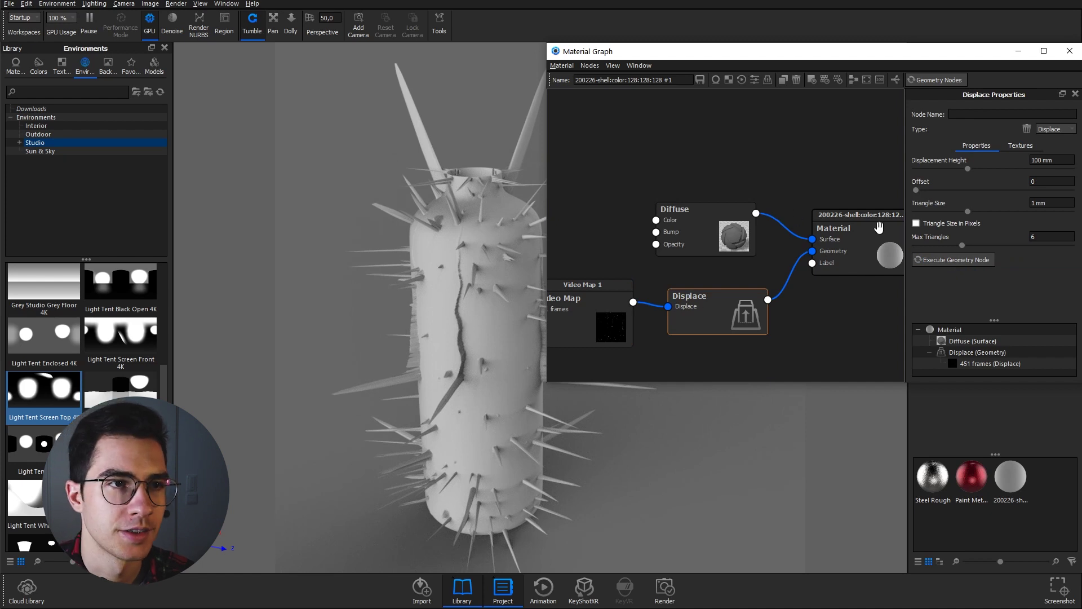
left_click(1049, 161)
type("1")
key("Tab")
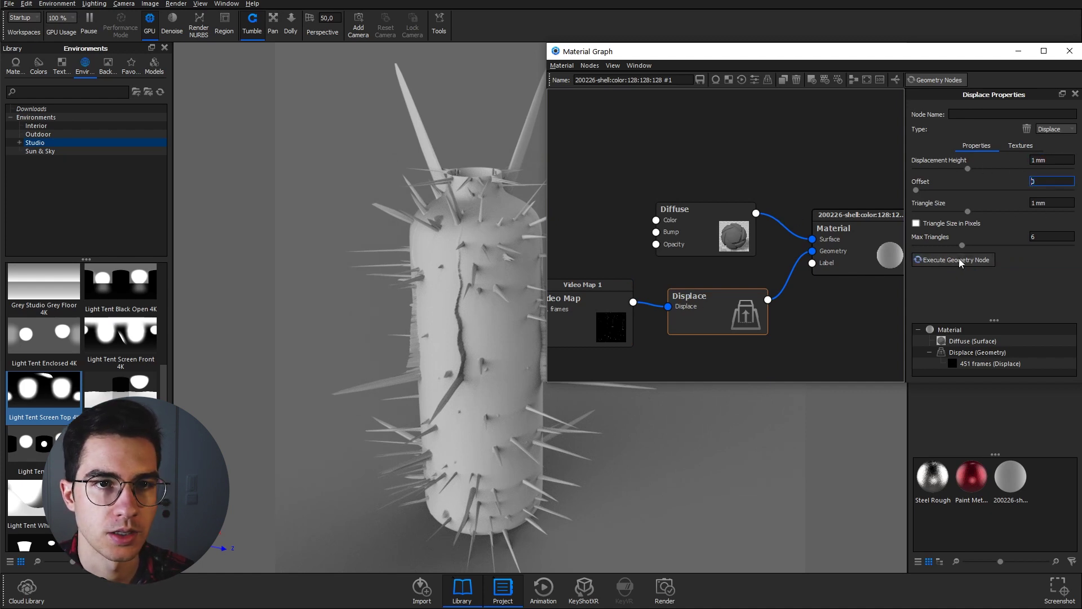
left_click(958, 260)
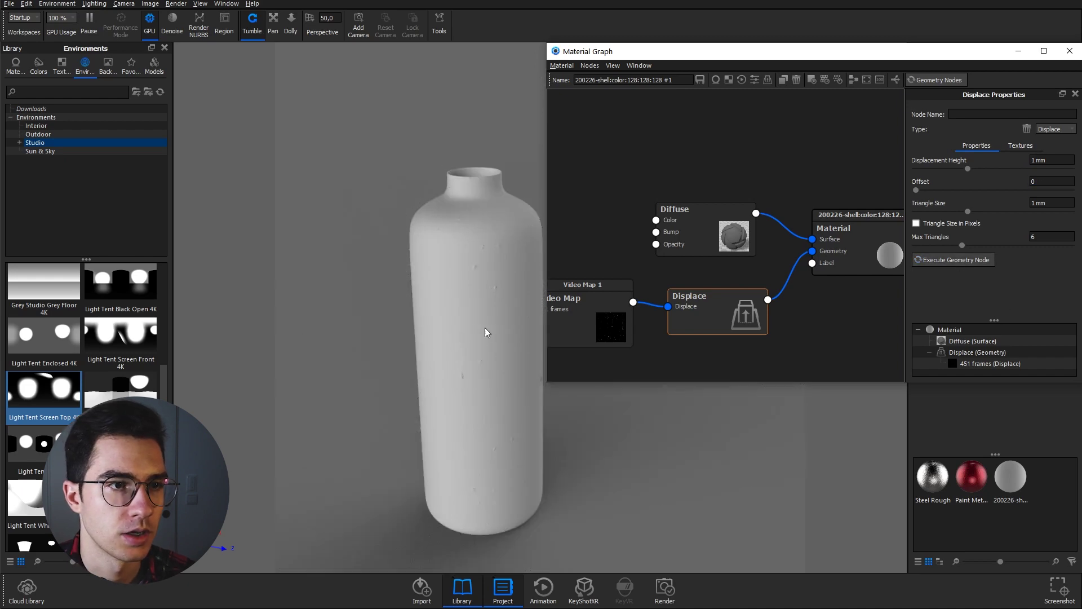
scroll(482, 265, "down", 3)
scroll(466, 290, "up", 10)
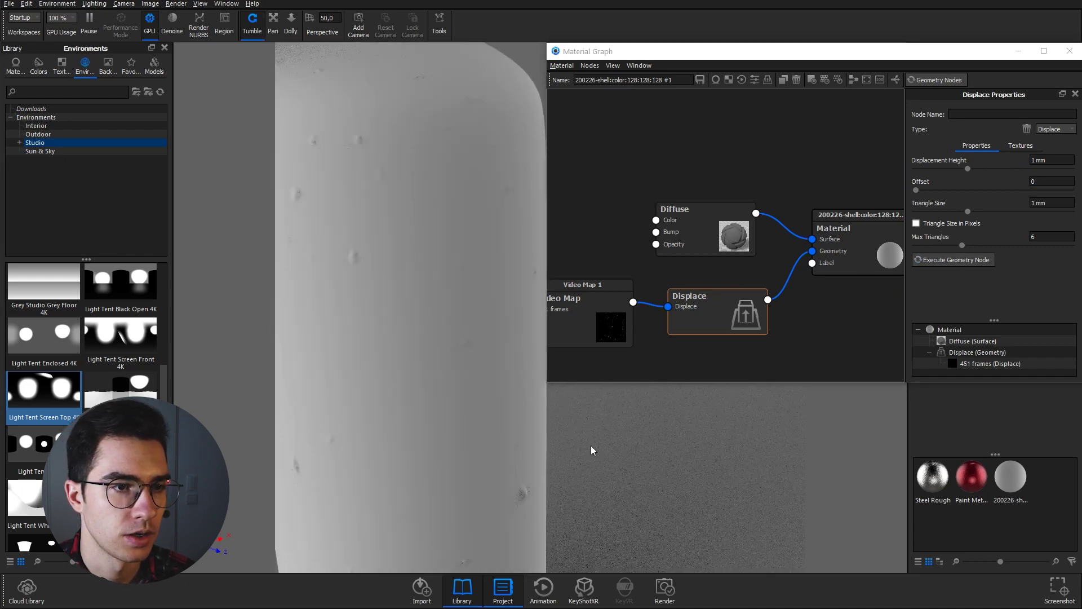
left_click_drag(591, 450, 430, 367)
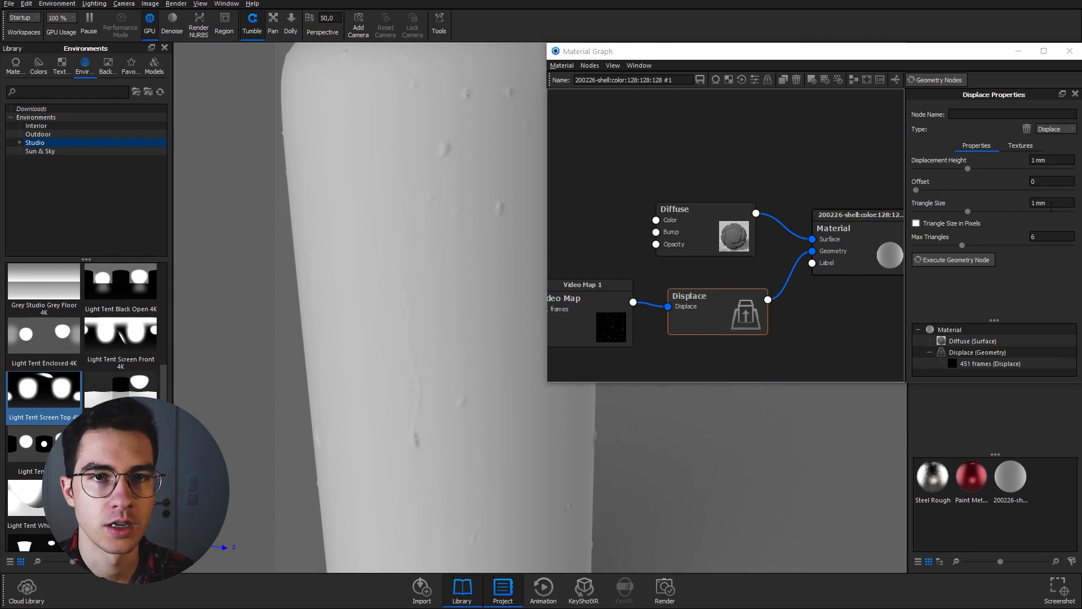
- Rebuild the Displace geometry with a 0,1 mm Triangle Size and inspect the finer drops
double_click(1034, 203)
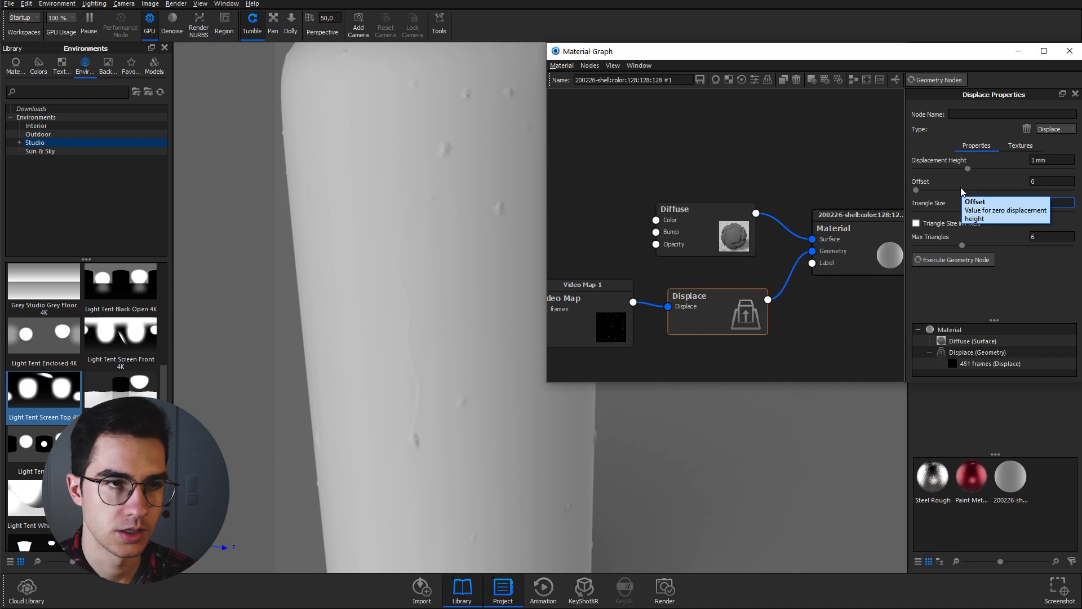
left_click(991, 262)
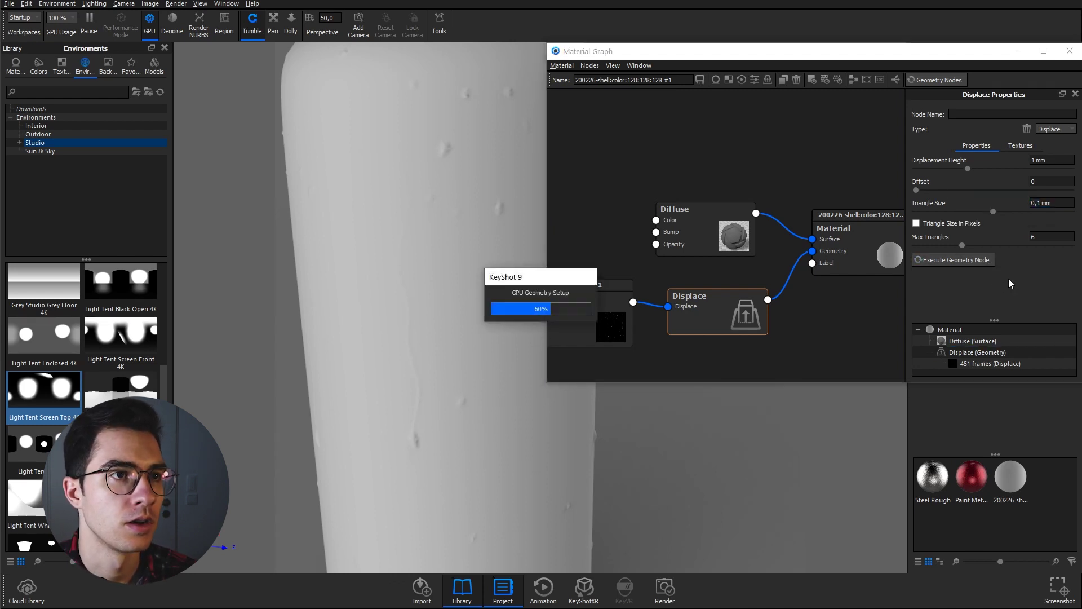
scroll(490, 276, "down", 5)
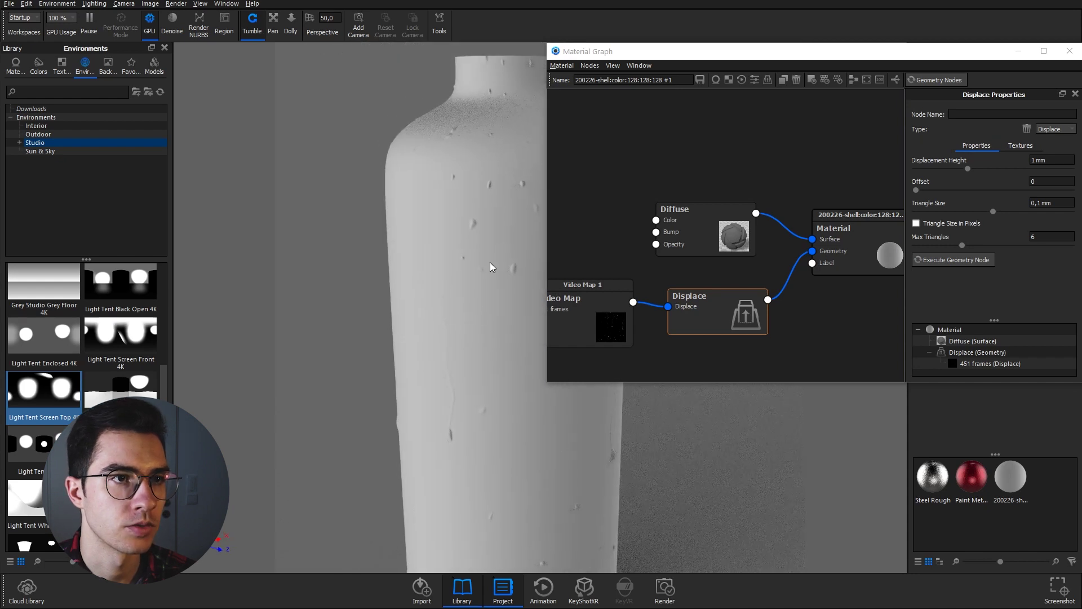
scroll(459, 353, "up", 6)
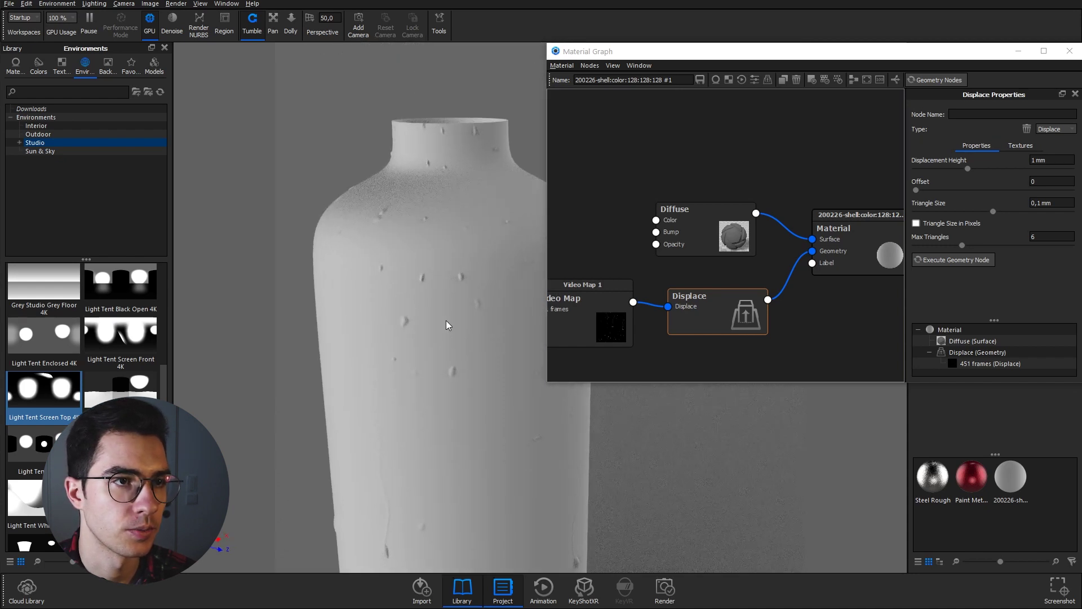
scroll(398, 255, "down", 2)
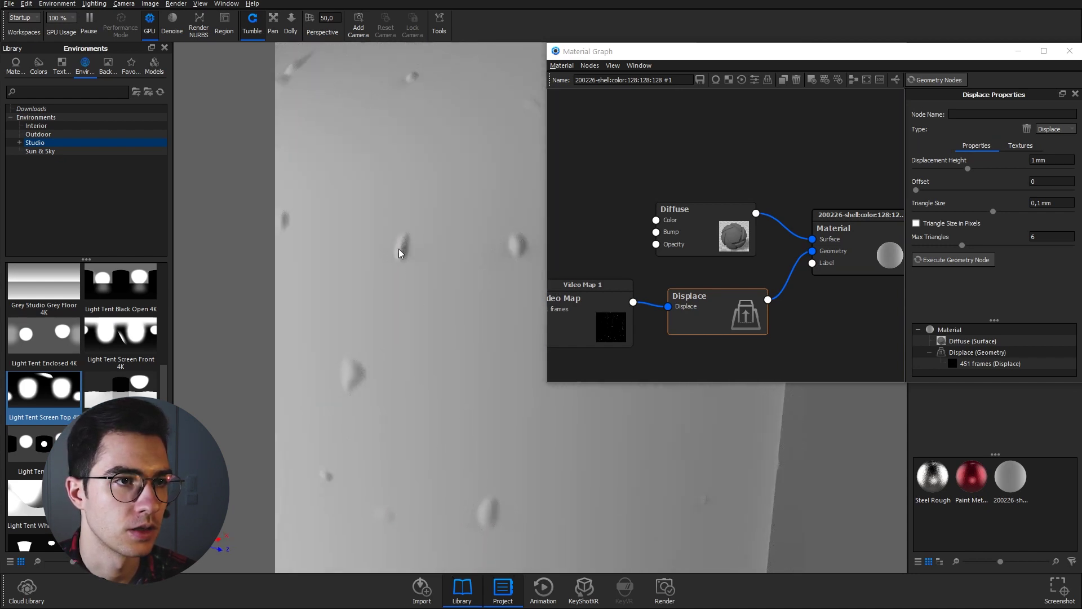
scroll(414, 267, "down", 8)
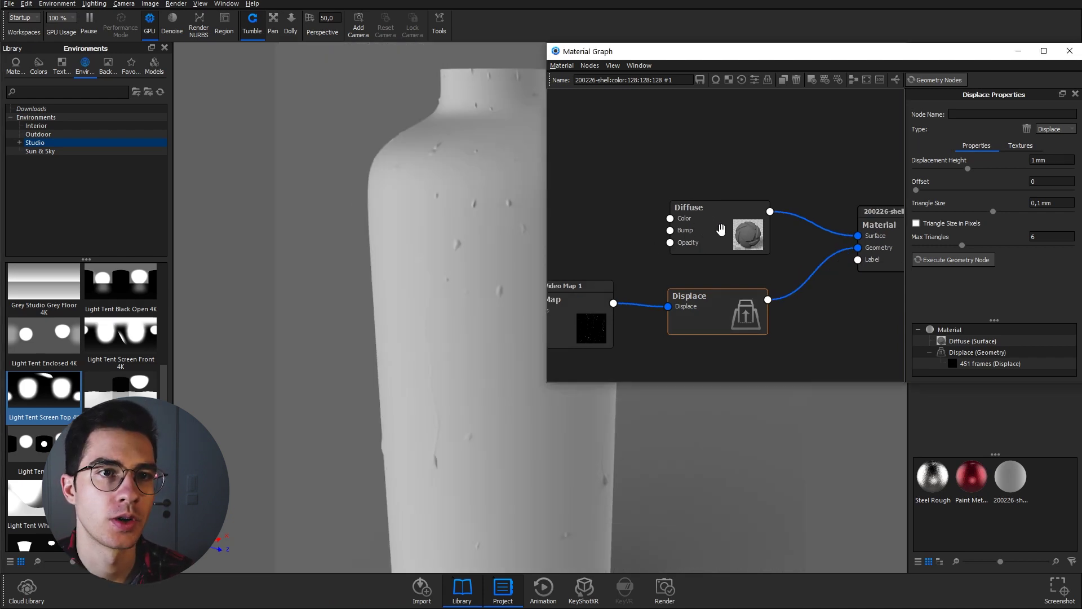
left_click_drag(721, 227, 749, 210)
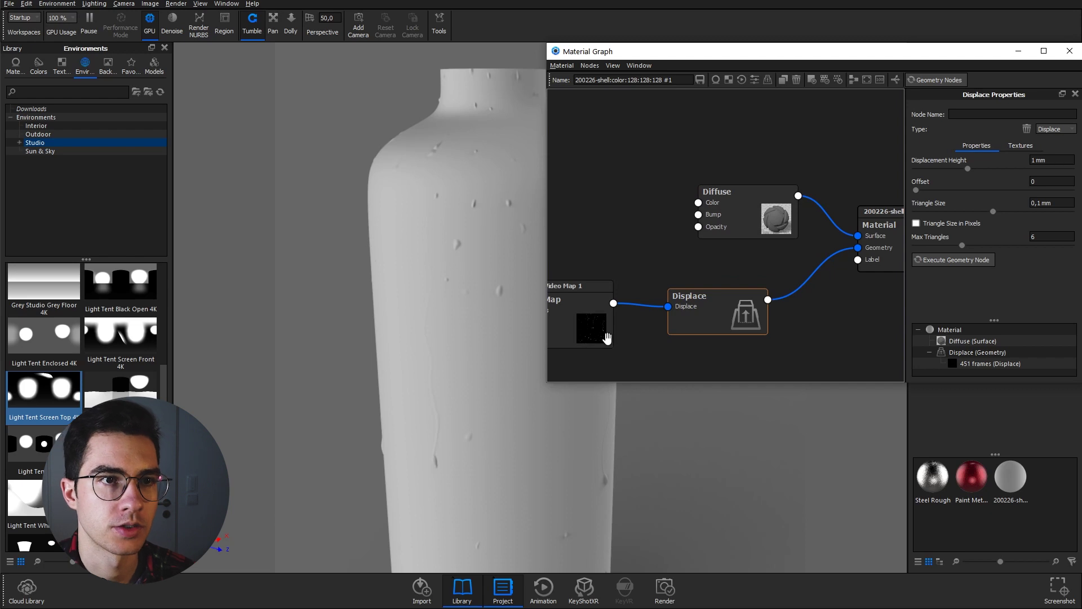
right_click(638, 223)
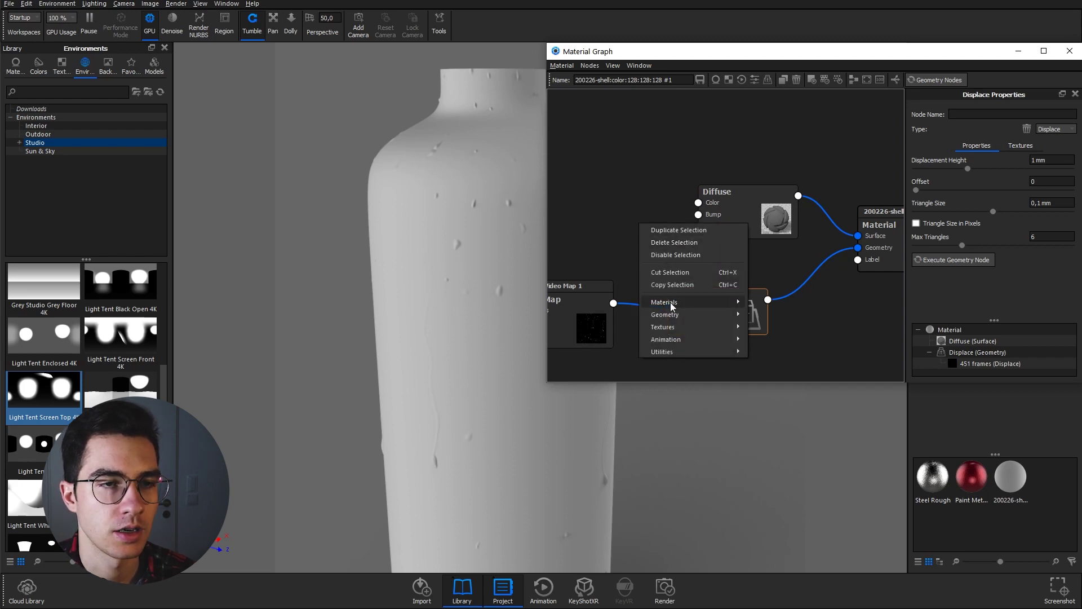
- Add a Color Adjust node and rearrange the Material, Diffuse and Video Map nodes around it
mouse_move(671, 306)
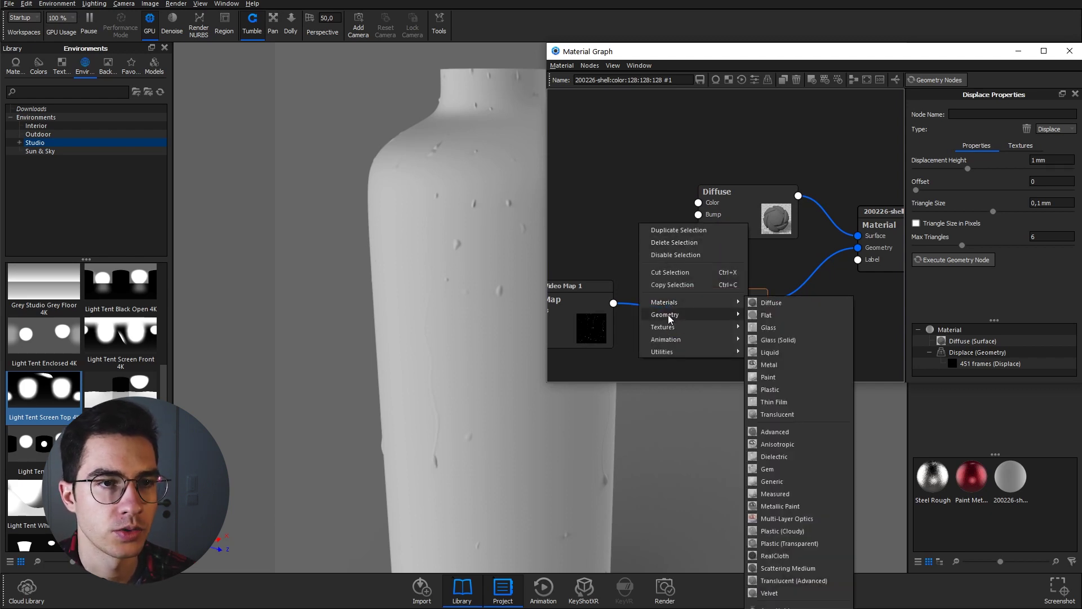
mouse_move(669, 357)
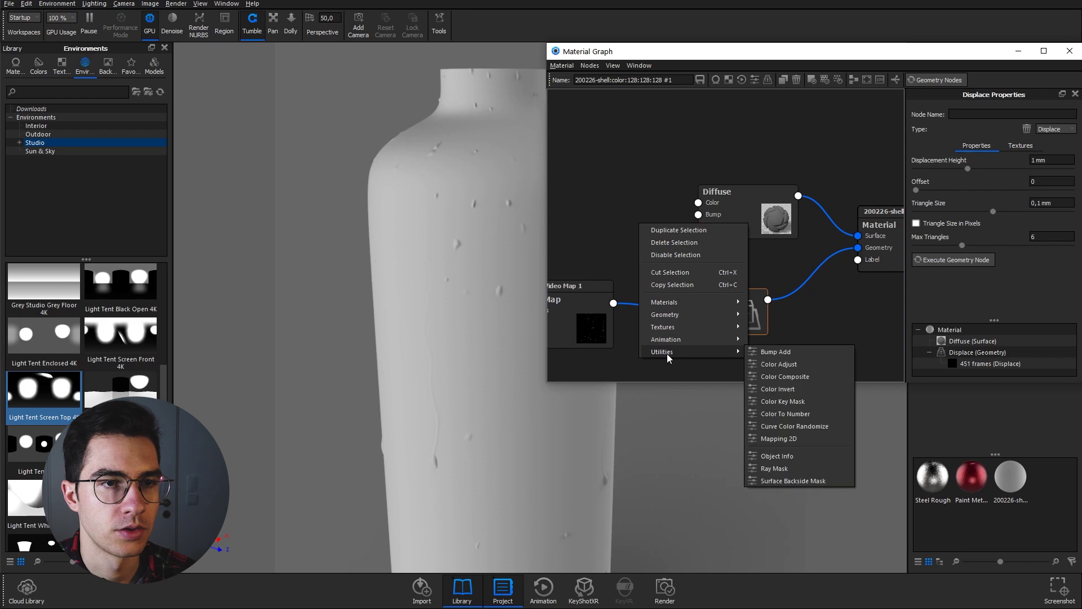
left_click(782, 369)
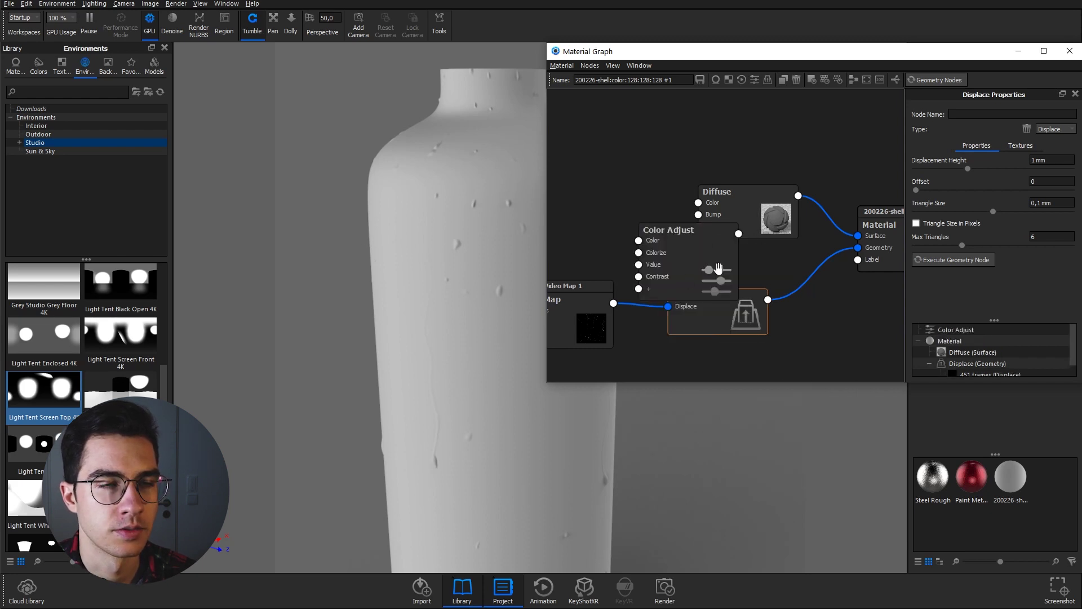
left_click_drag(717, 263, 671, 249)
left_click_drag(868, 246, 931, 242)
left_click_drag(770, 230, 828, 218)
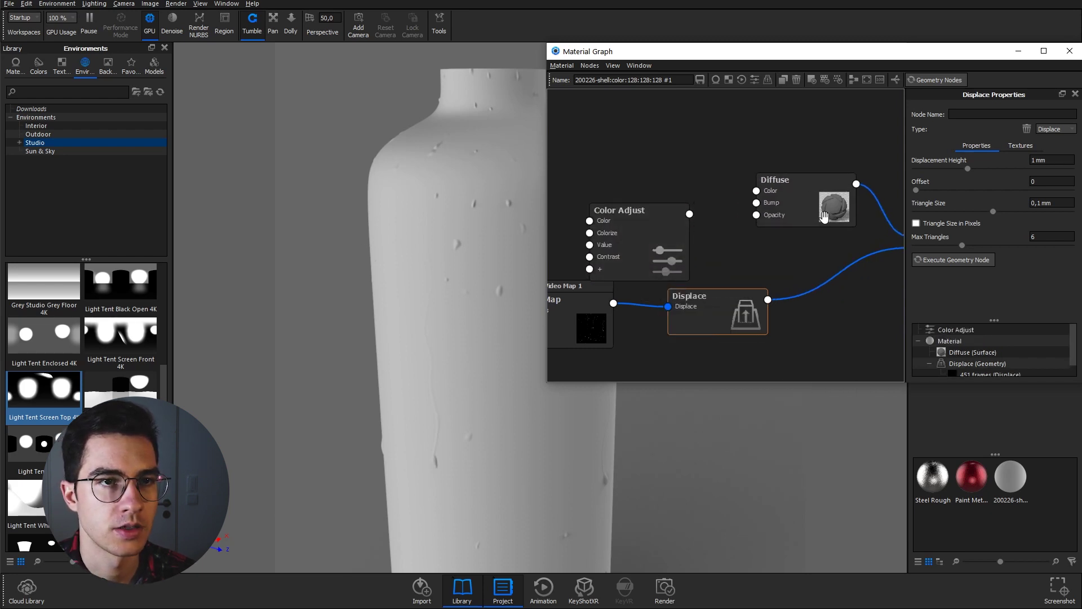
left_click_drag(673, 239, 709, 223)
left_click_drag(592, 294, 553, 283)
left_click_drag(691, 223, 678, 226)
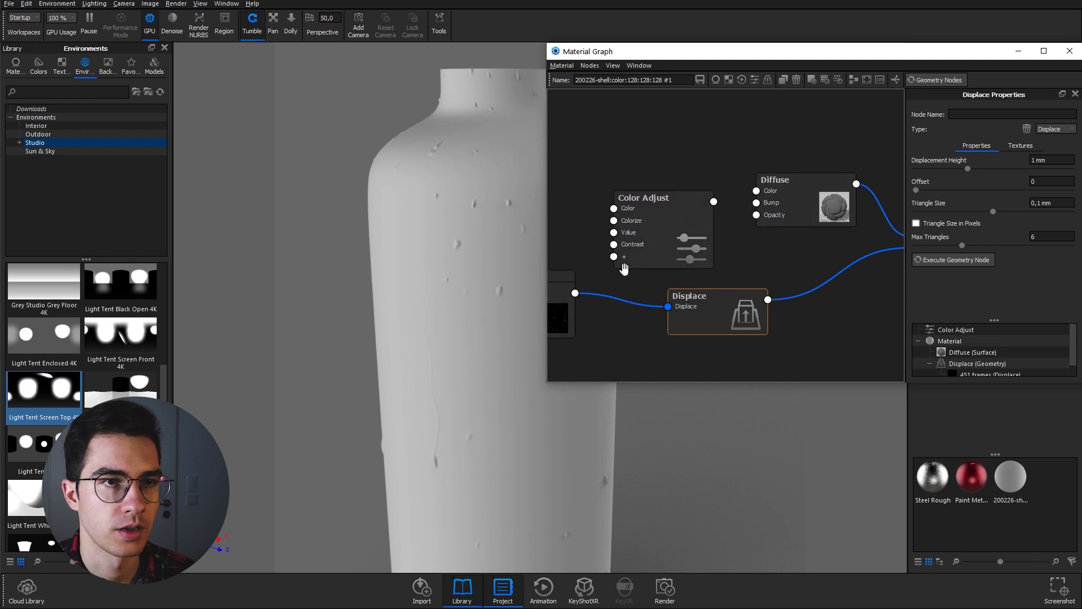
- Feed the Video Map into Color Adjust's Color input and preview it on the bottle
left_click_drag(575, 294, 662, 223)
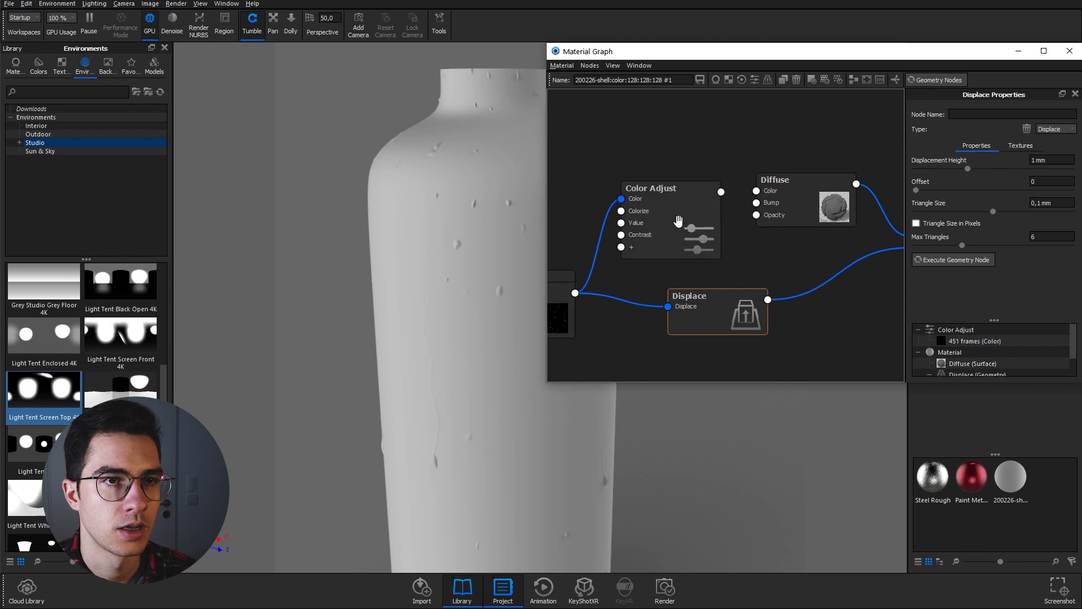
left_click(811, 80)
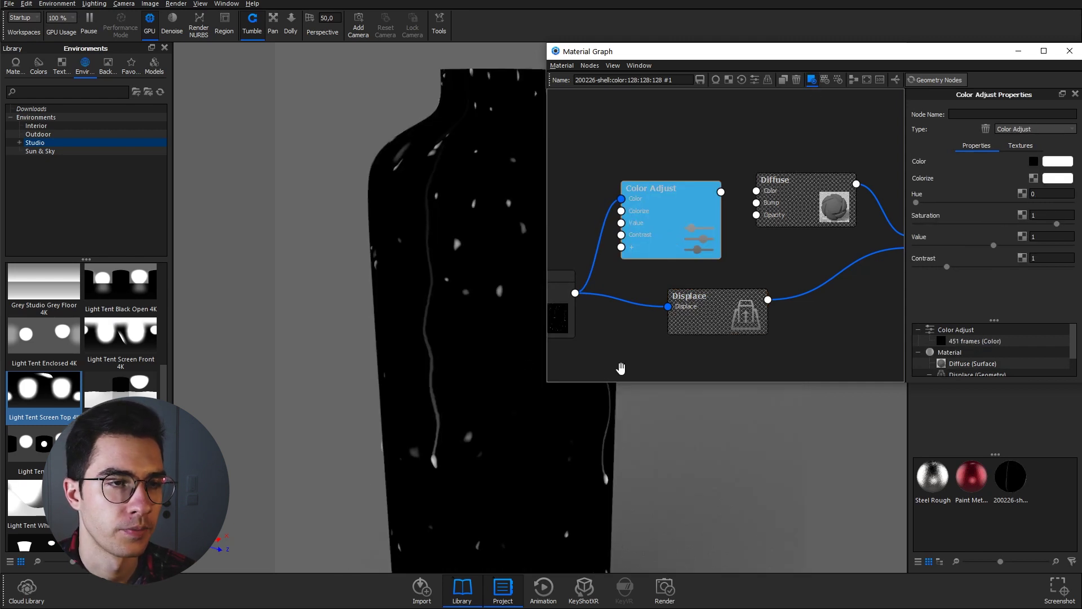
left_click_drag(424, 340, 492, 388)
scroll(491, 389, "up", 3)
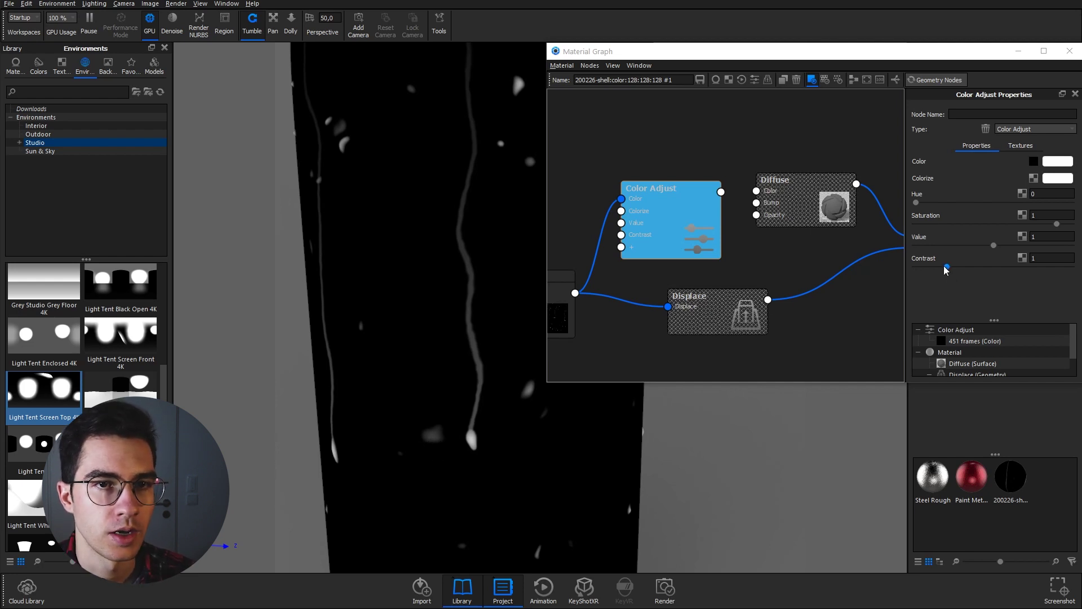
- Adjust the drop mask's contrast and brightness, ending with Value 5
left_click_drag(947, 267, 1048, 246)
left_click(1039, 237)
type("4")
key("Return")
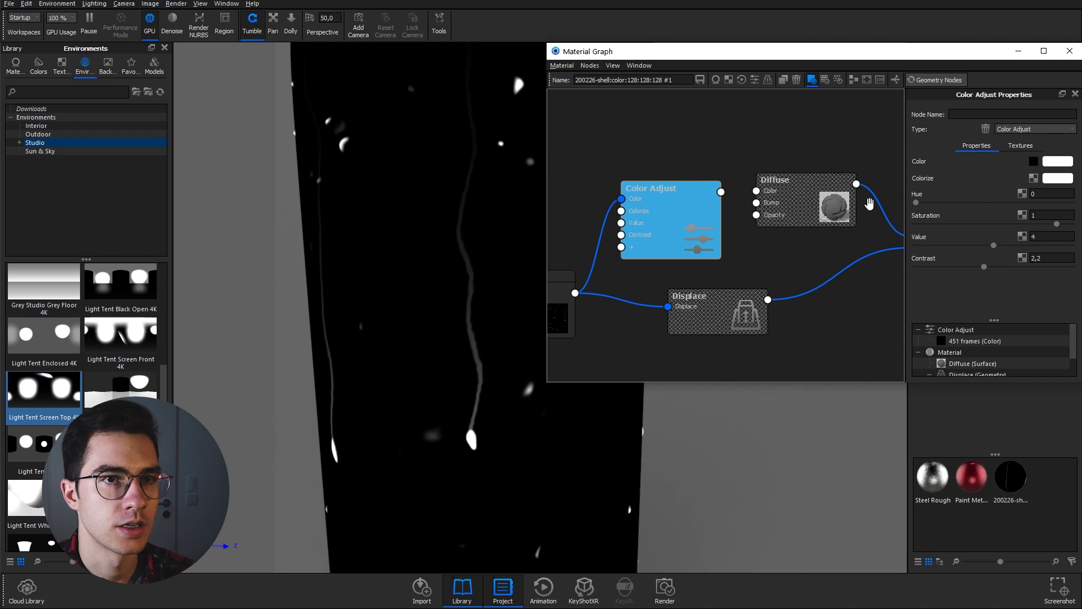
left_click_drag(985, 266, 1036, 271)
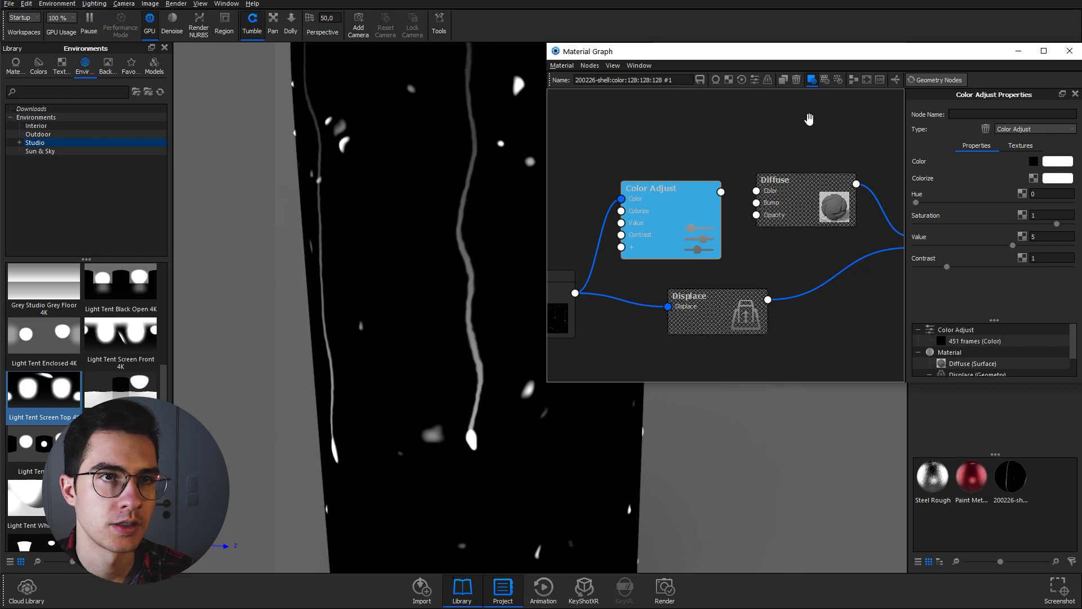
- Connect the Color Adjust output to the Diffuse node's Opacity input
left_click(812, 80)
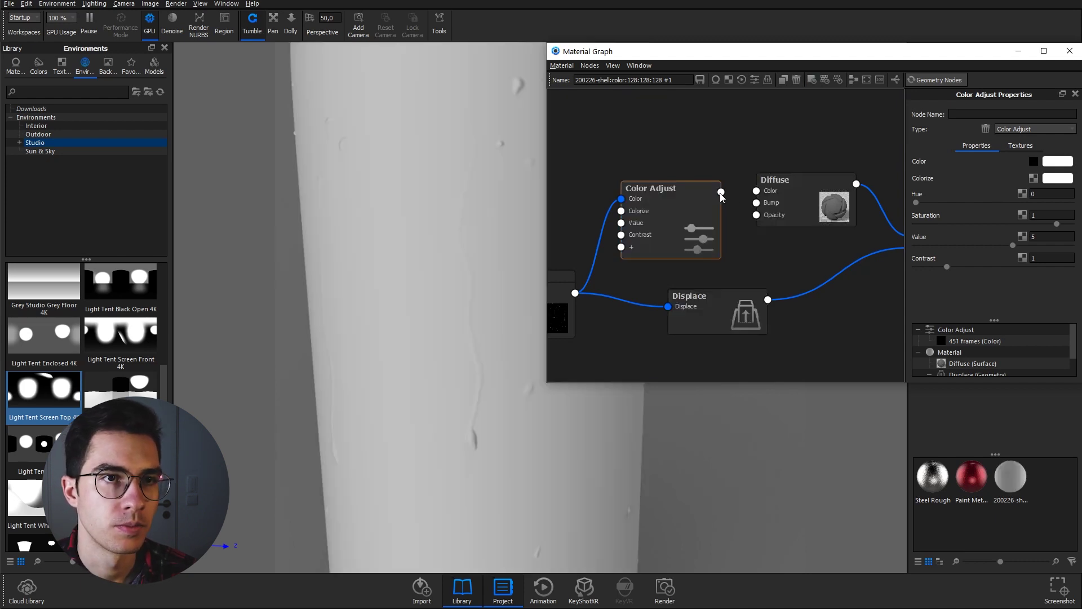
left_click_drag(722, 193, 756, 216)
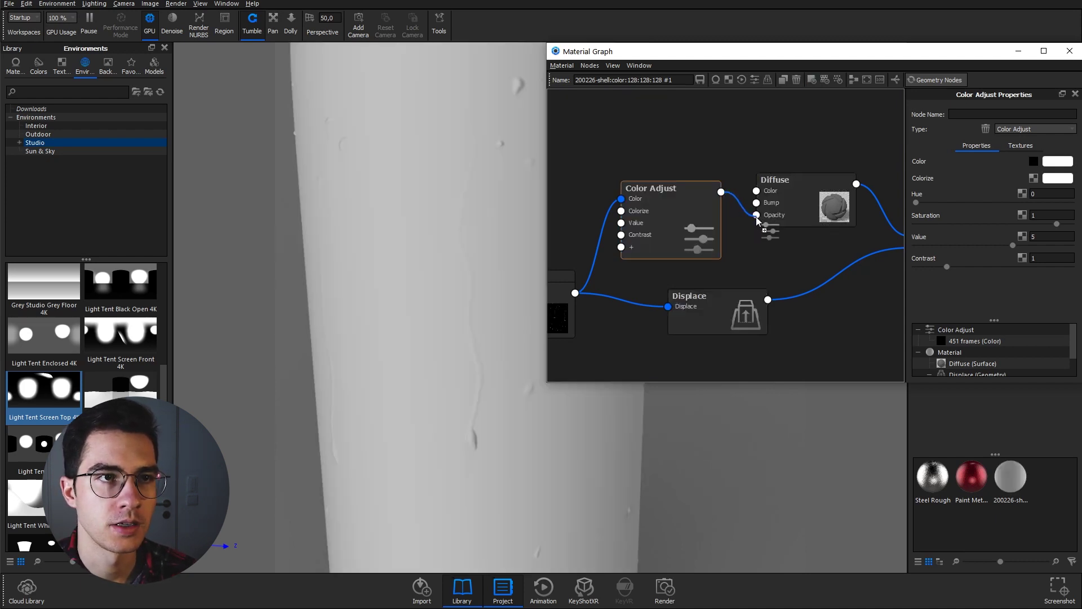
left_click_drag(757, 220, 757, 215)
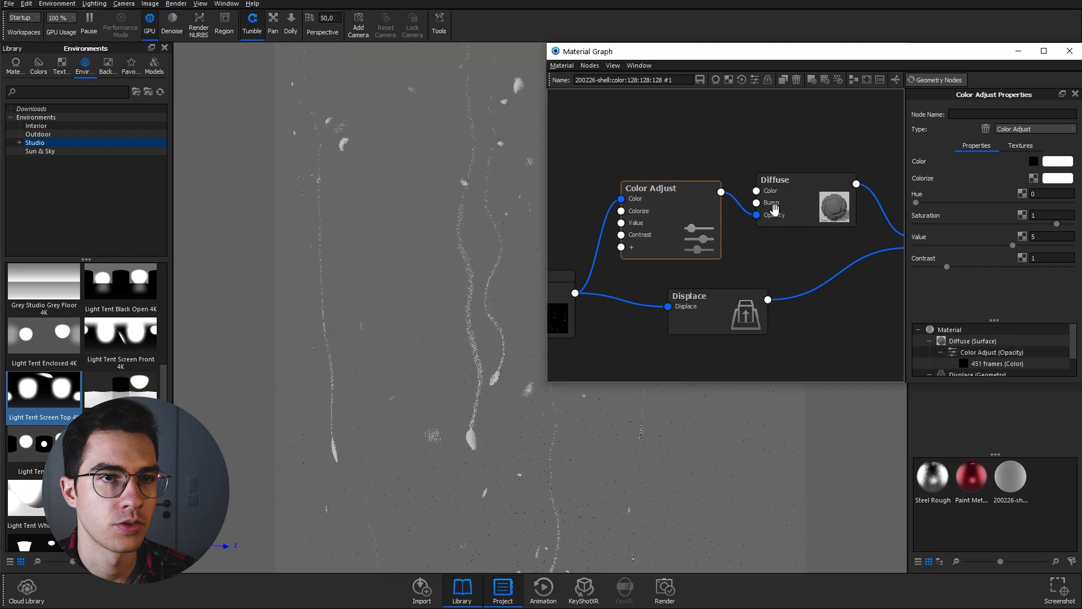
left_click(417, 311)
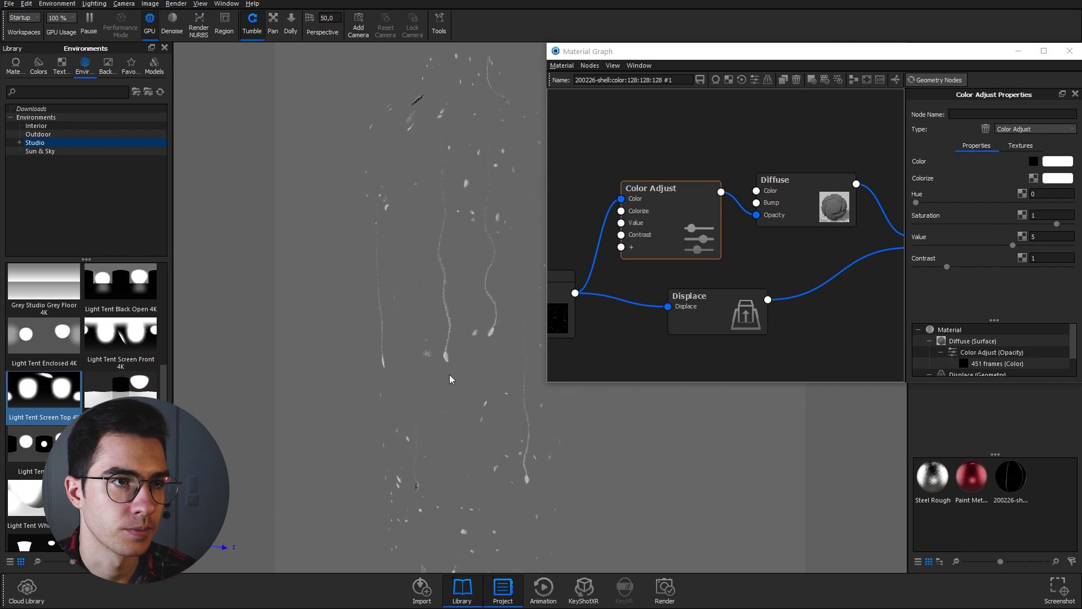
- Change the Diffuse material to Glass and enable Refractive
left_click_drag(797, 212, 805, 203)
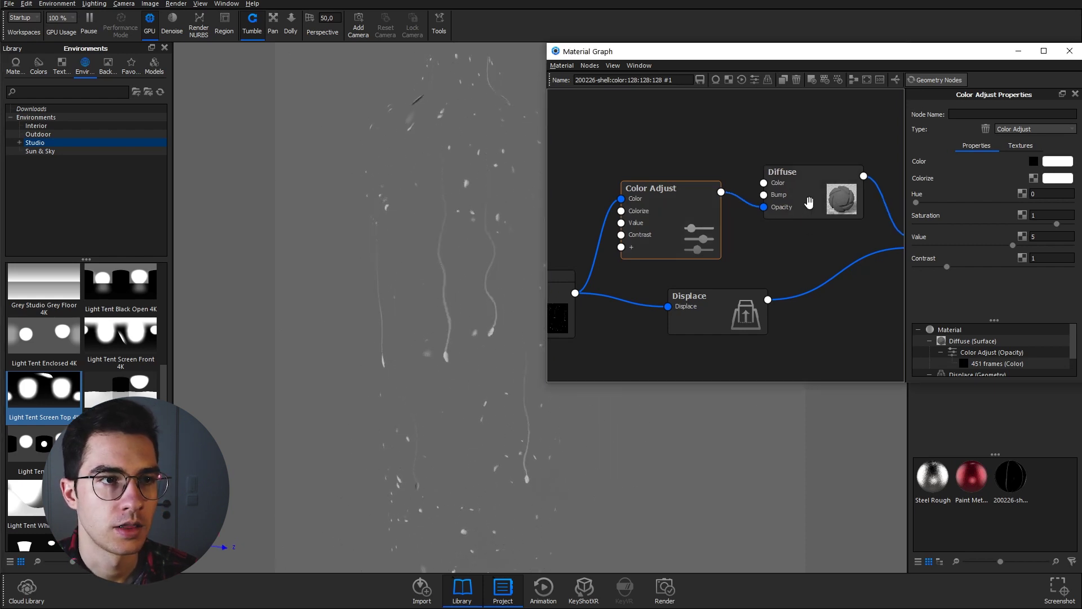
left_click(809, 200)
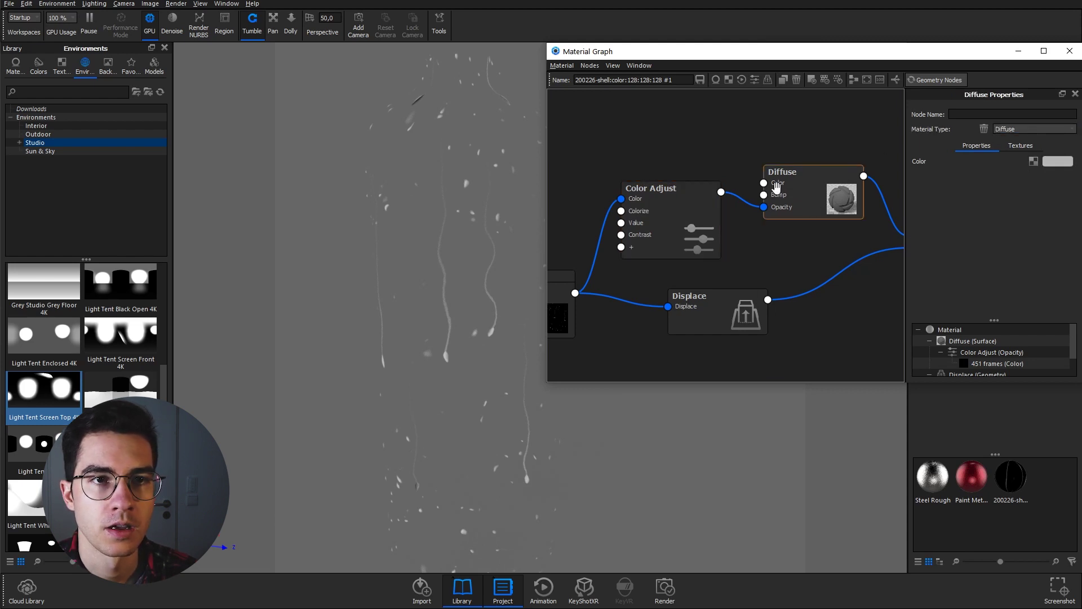
left_click(1043, 129)
left_click(1019, 161)
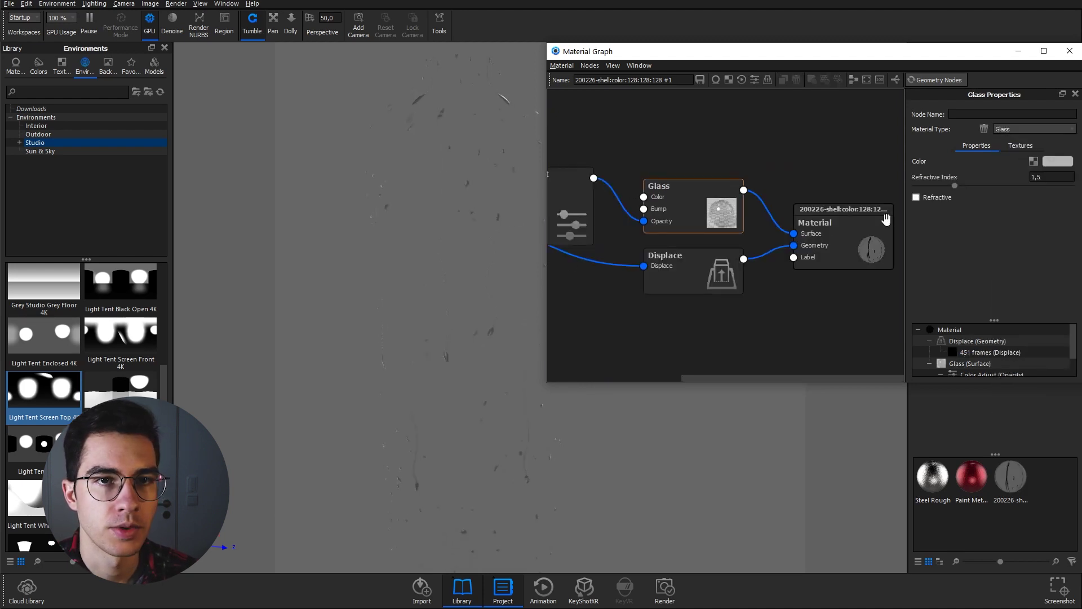
left_click(916, 198)
- Make the 200226-flask visible again and select the 200226-shell model set
left_click(1070, 51)
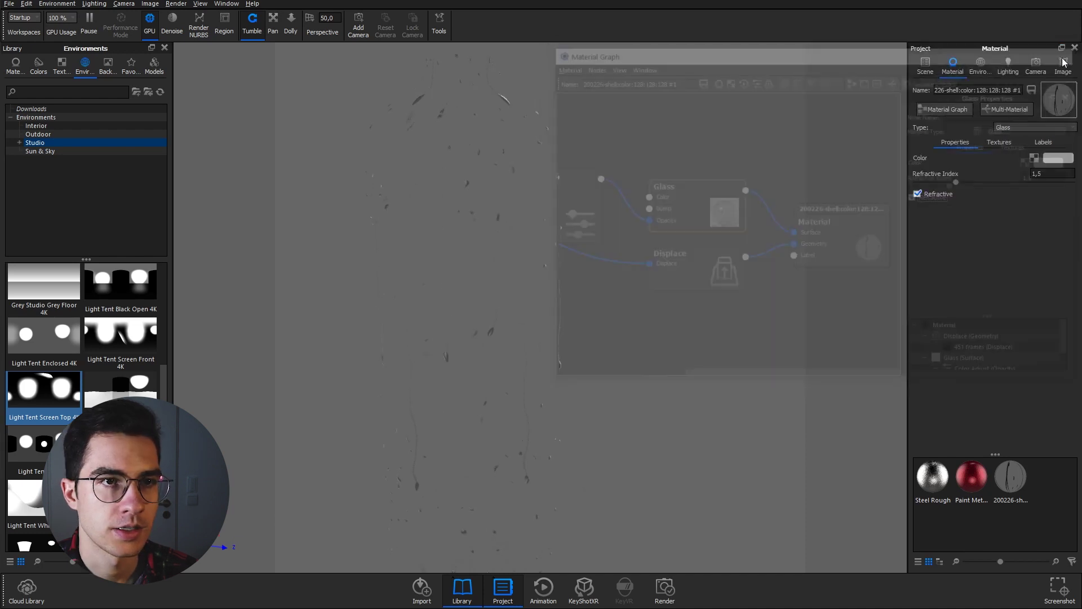
left_click(923, 68)
left_click(949, 126)
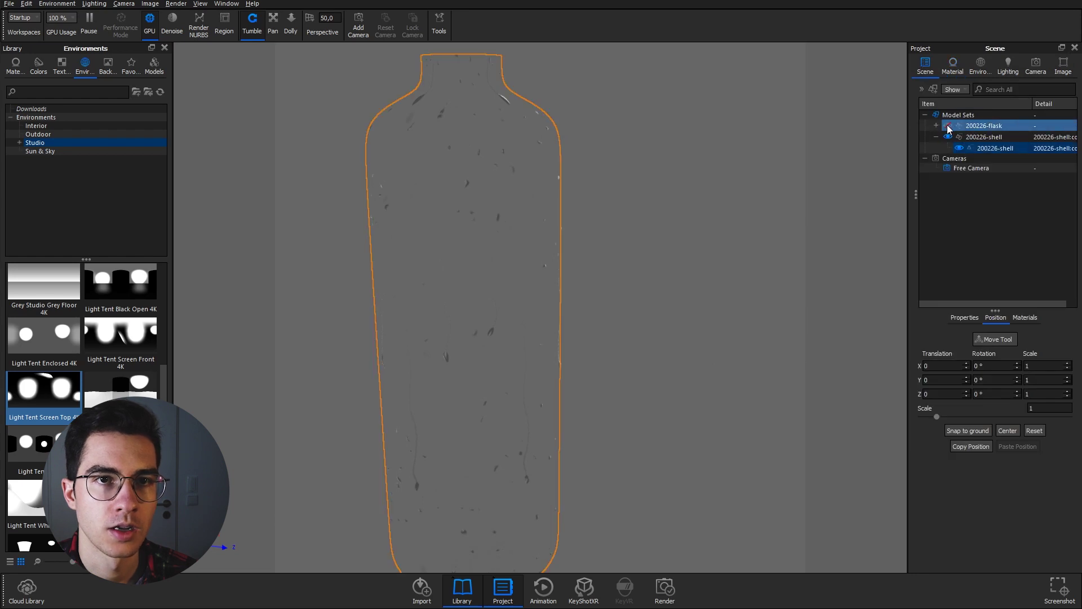
left_click(982, 239)
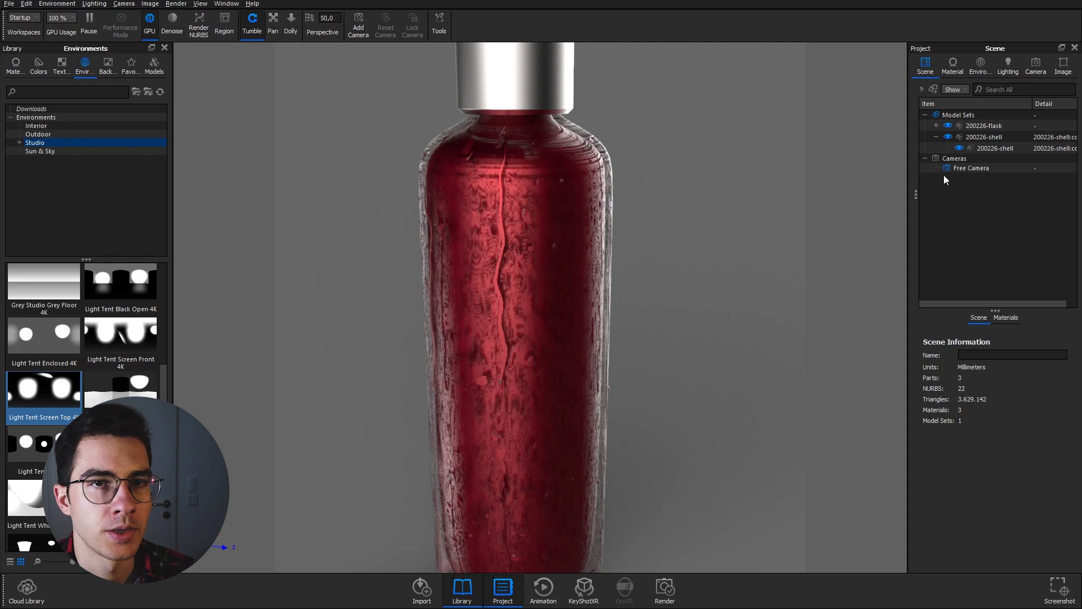
left_click(1000, 137)
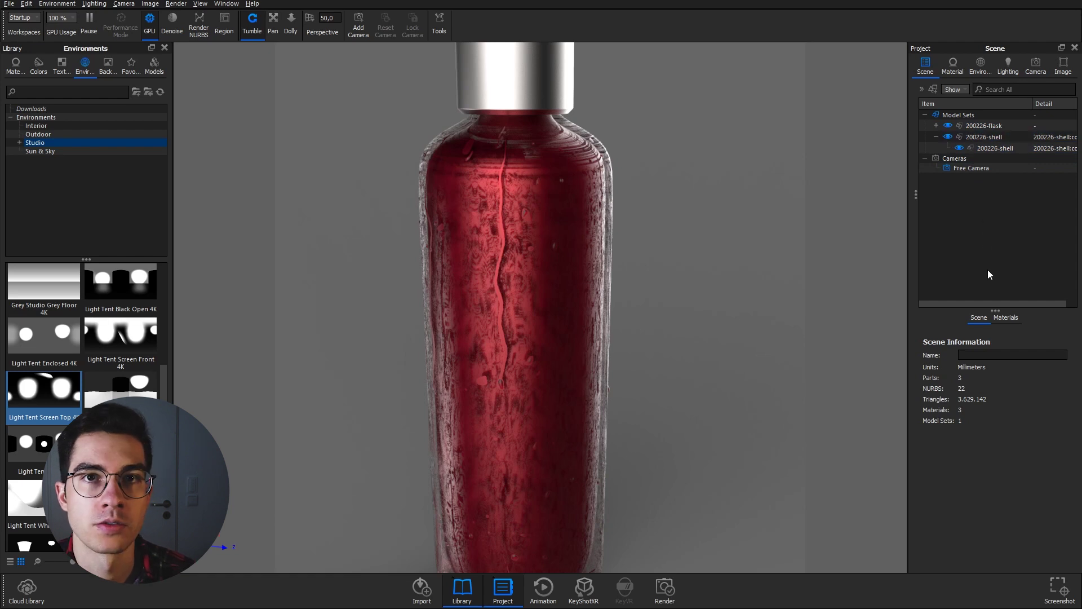
- In the shell's material graph, set Displace Offset to 0,01 and rebuild the geometry
double_click(500, 382)
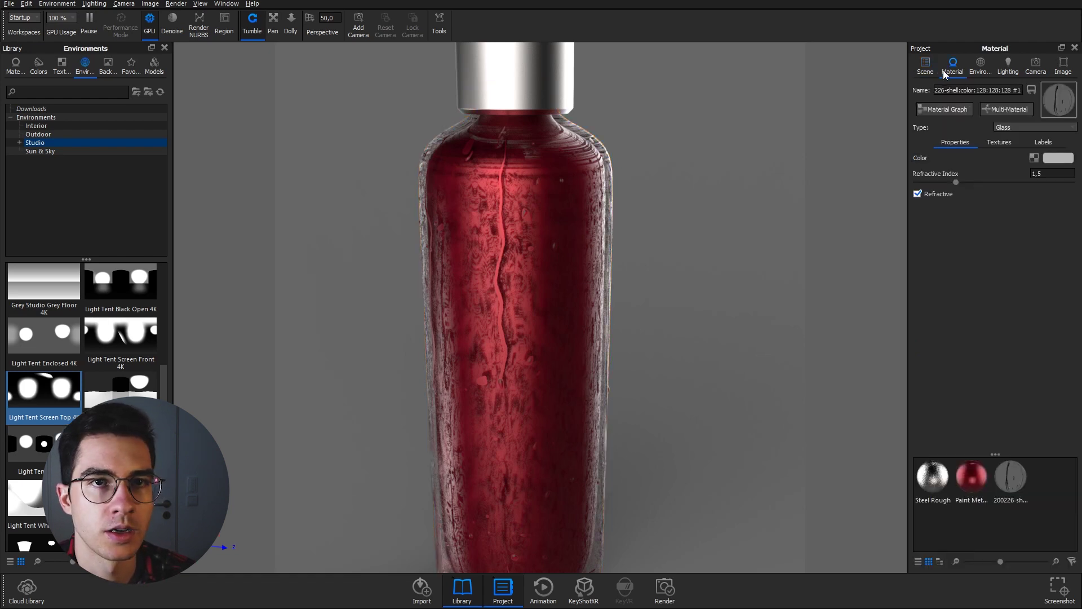
left_click(952, 110)
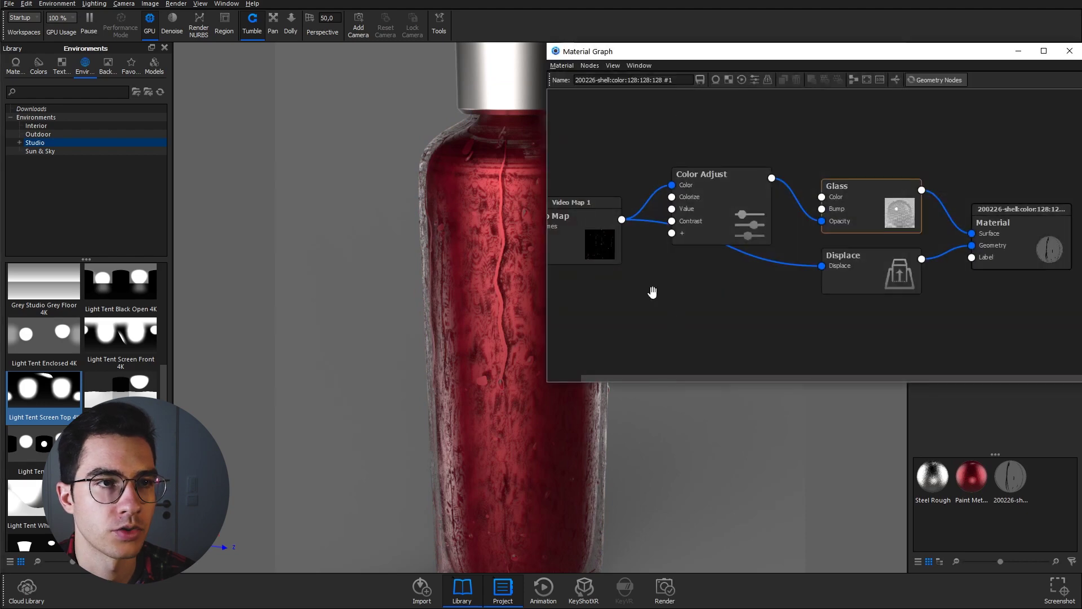
left_click_drag(729, 220, 730, 180)
left_click_drag(859, 275, 812, 294)
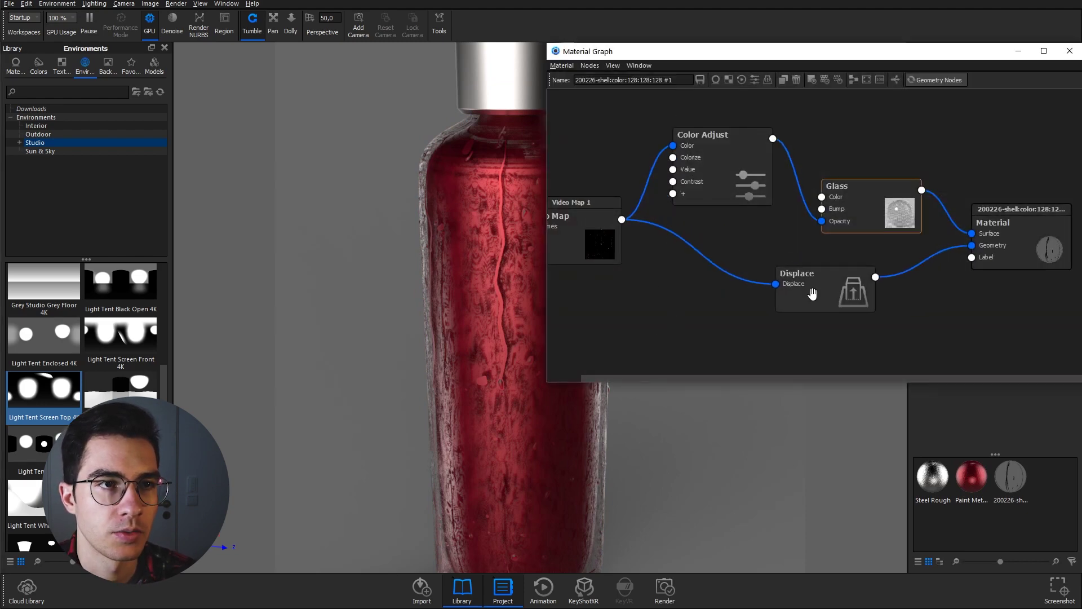
left_click(812, 293)
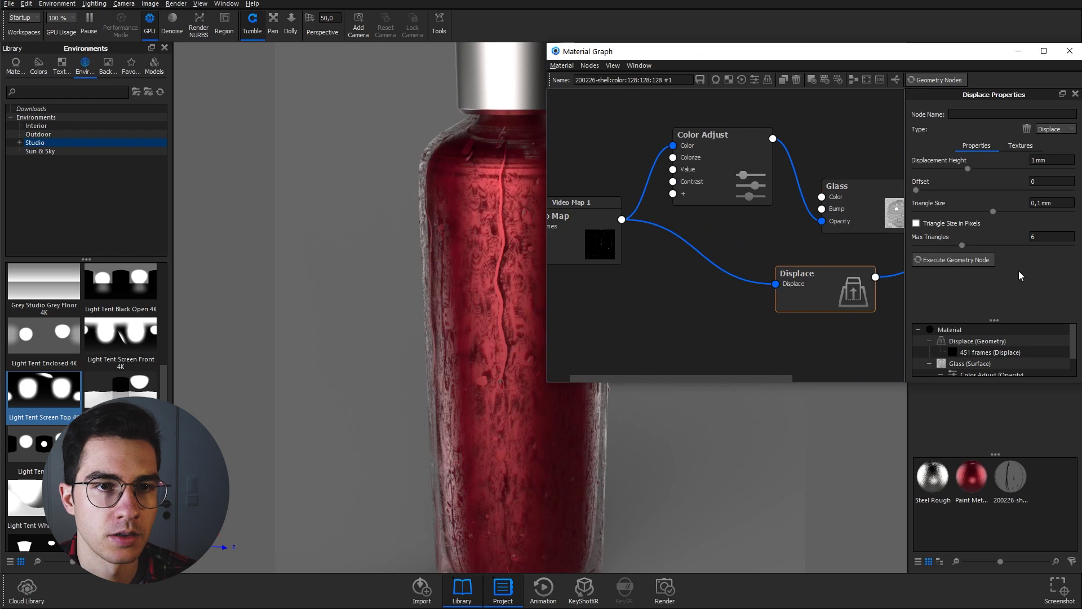
left_click(1052, 181)
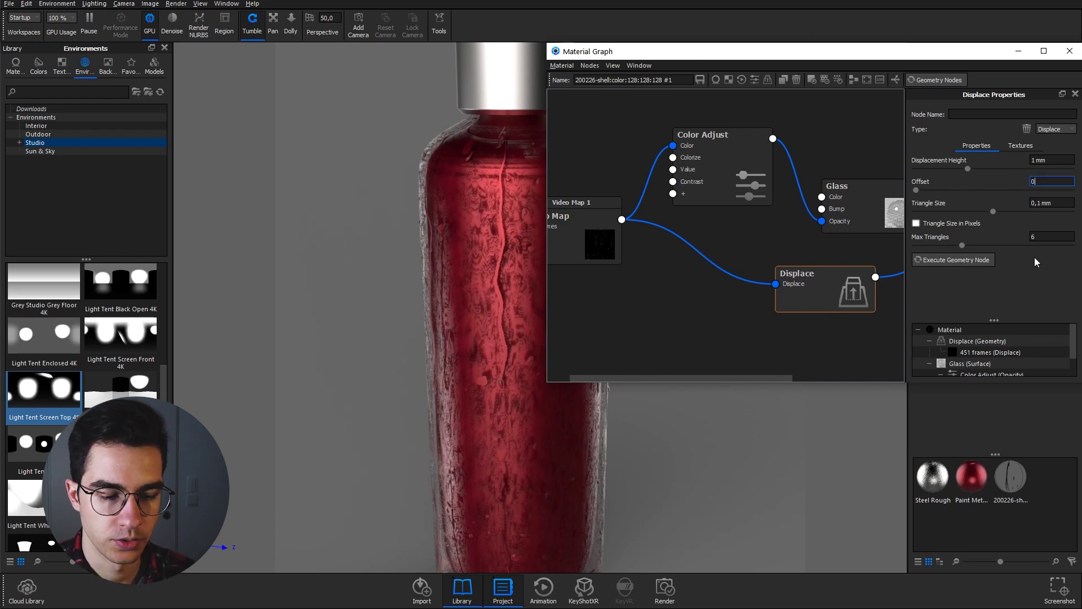
type(",01")
key("Tab")
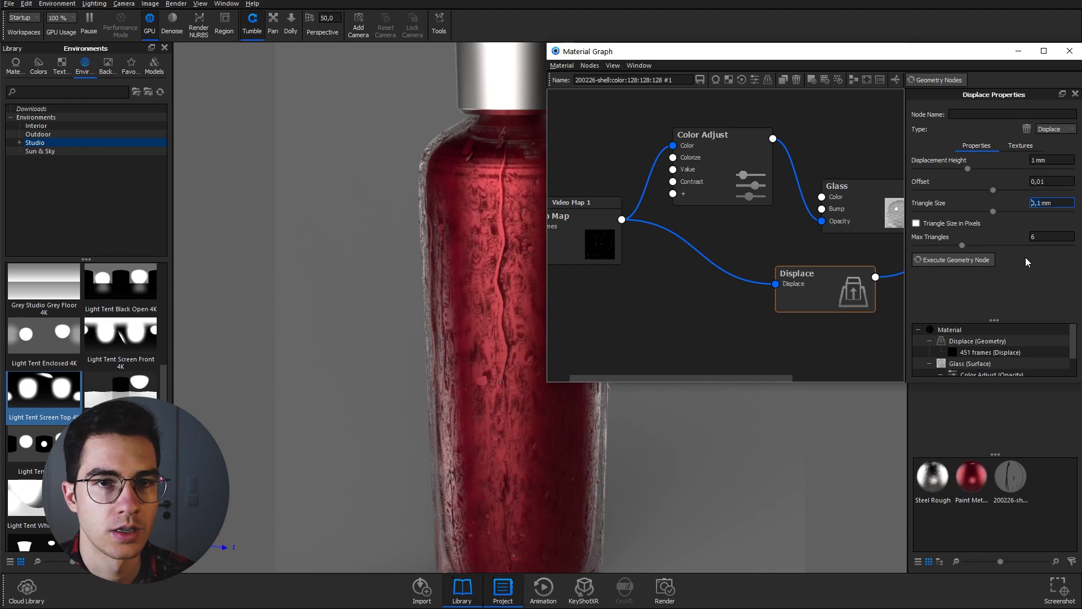
left_click(983, 260)
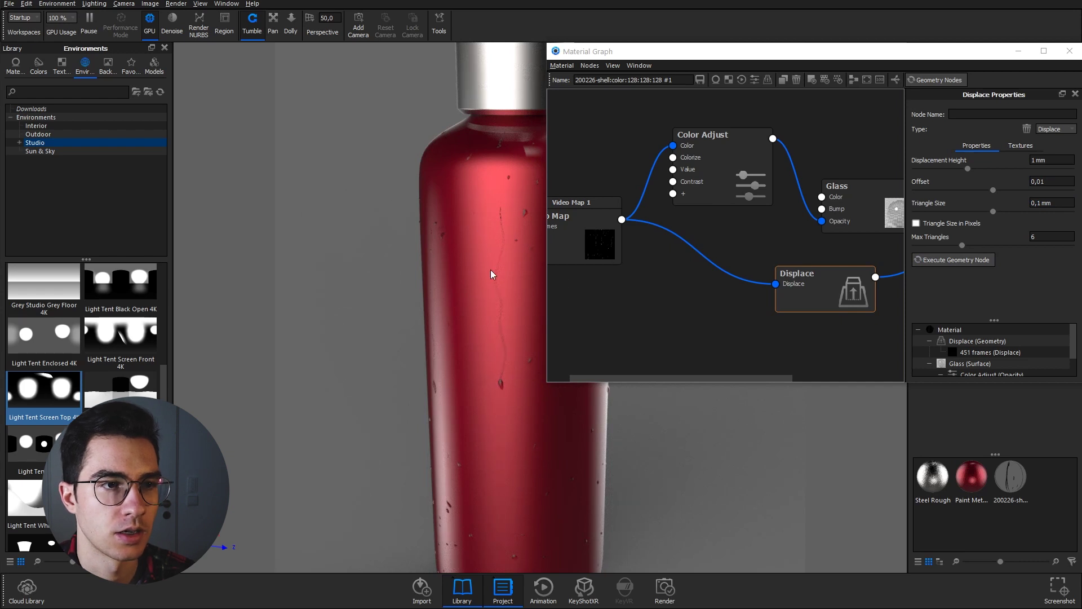
- Rename the shell's glass material to 'Drips'
left_click(1066, 53)
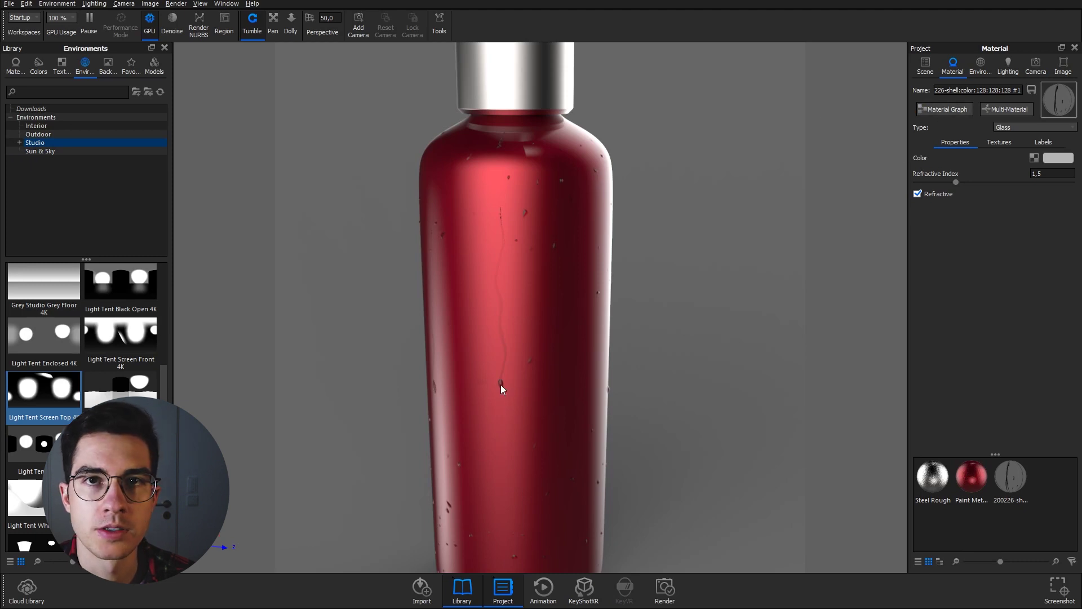
triple_click(978, 90)
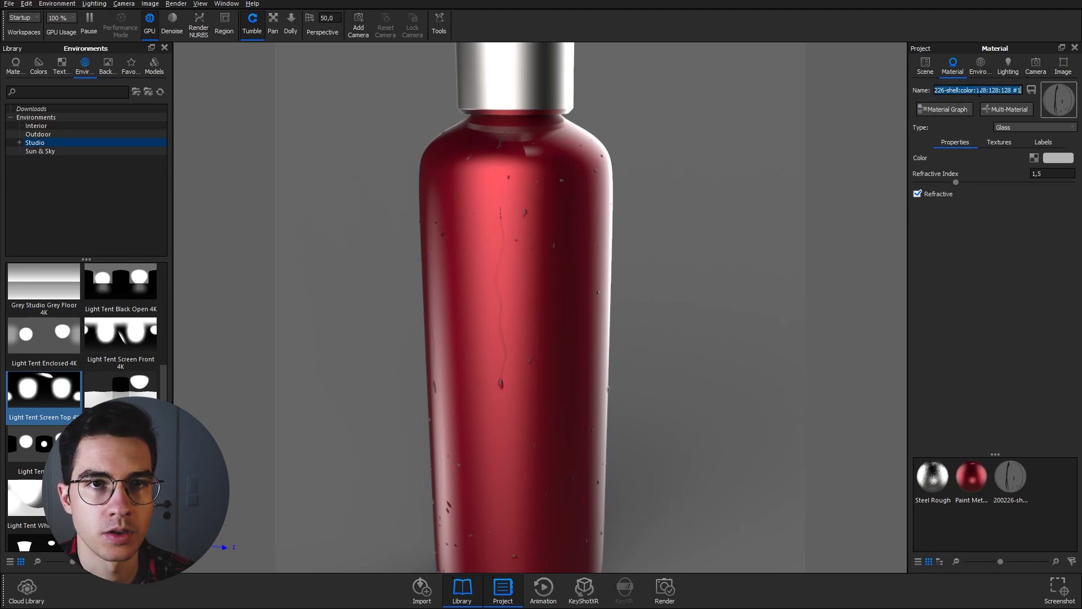
type("Drips")
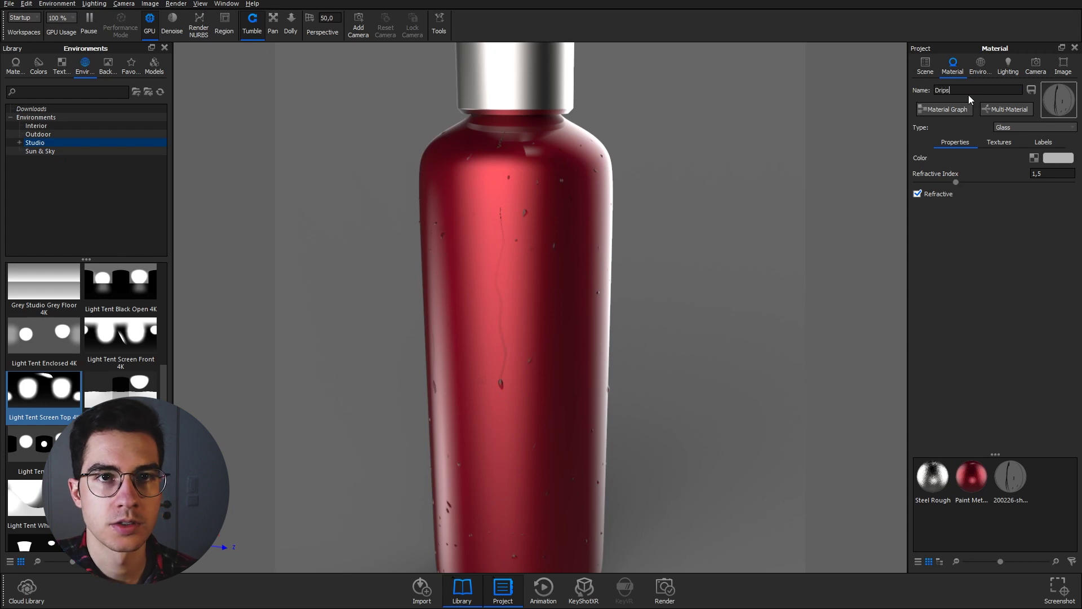
key("Return")
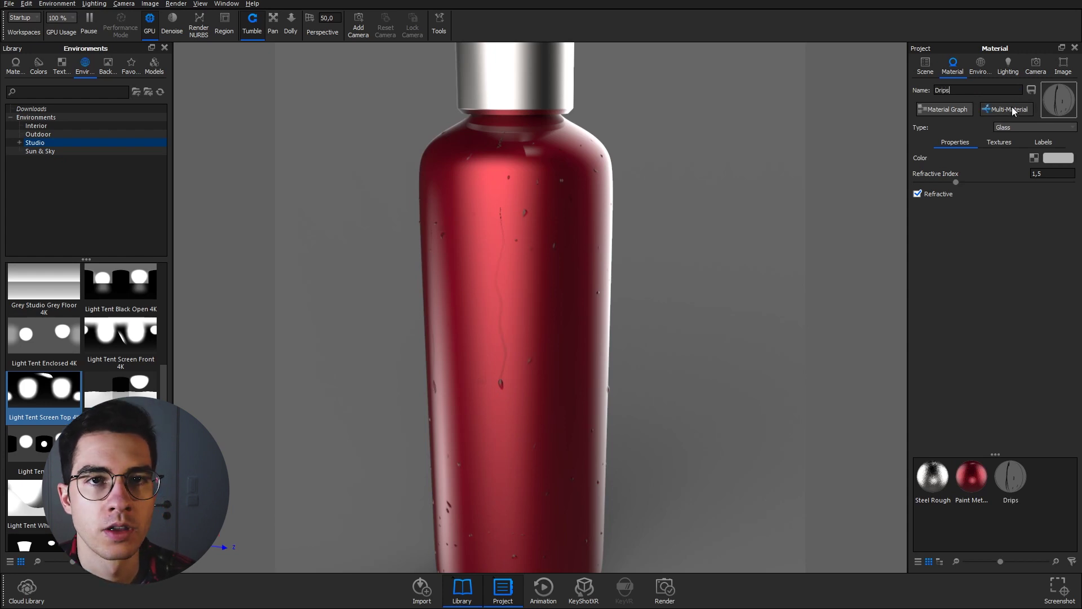
- Copy the Video Map node from the Drips material graph
left_click(953, 110)
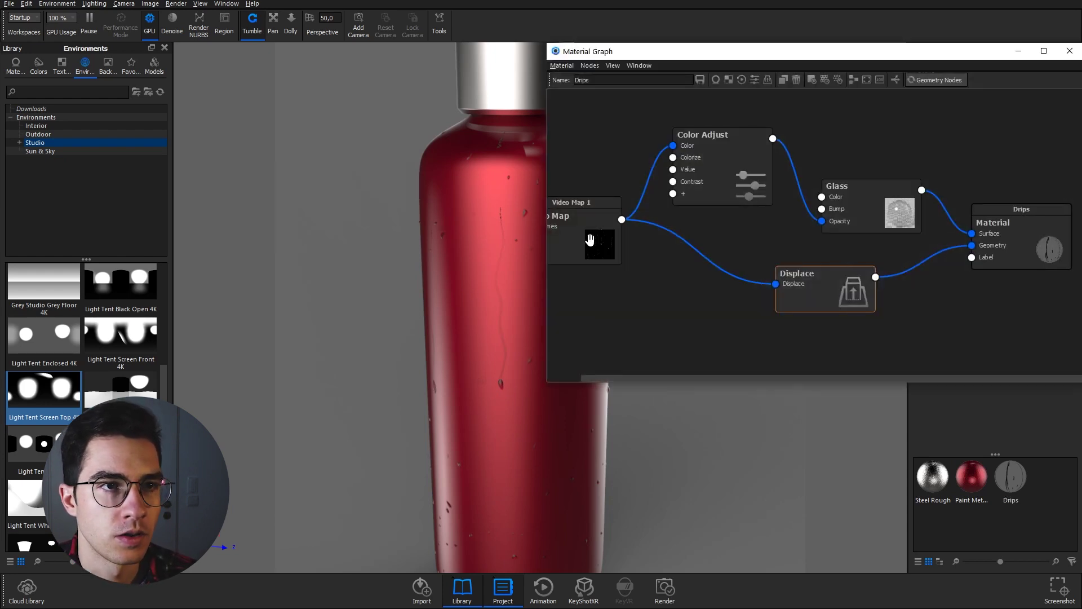
right_click(588, 216)
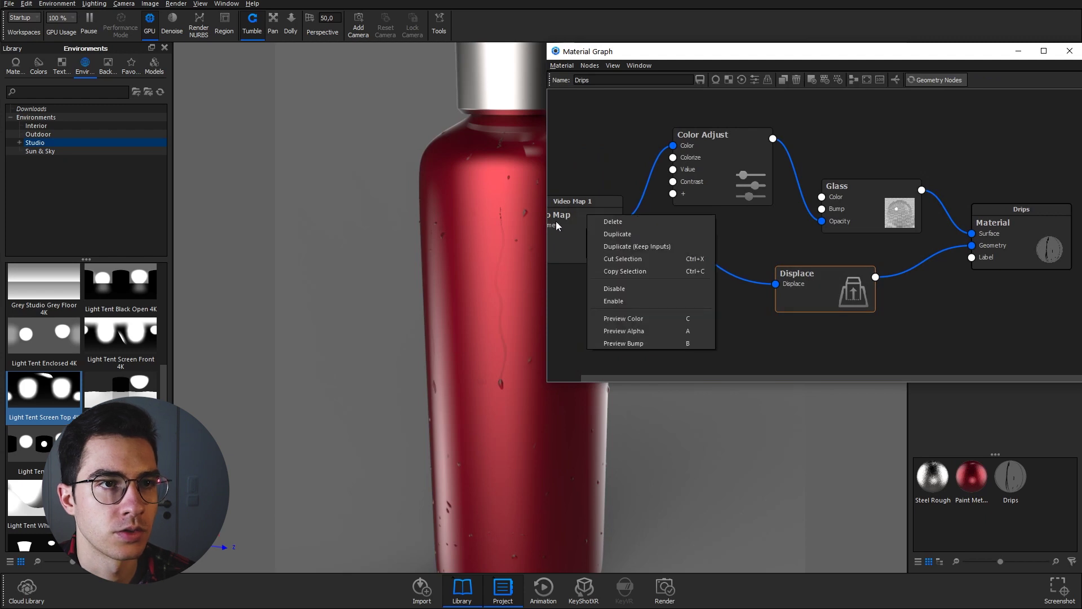
left_click(615, 269)
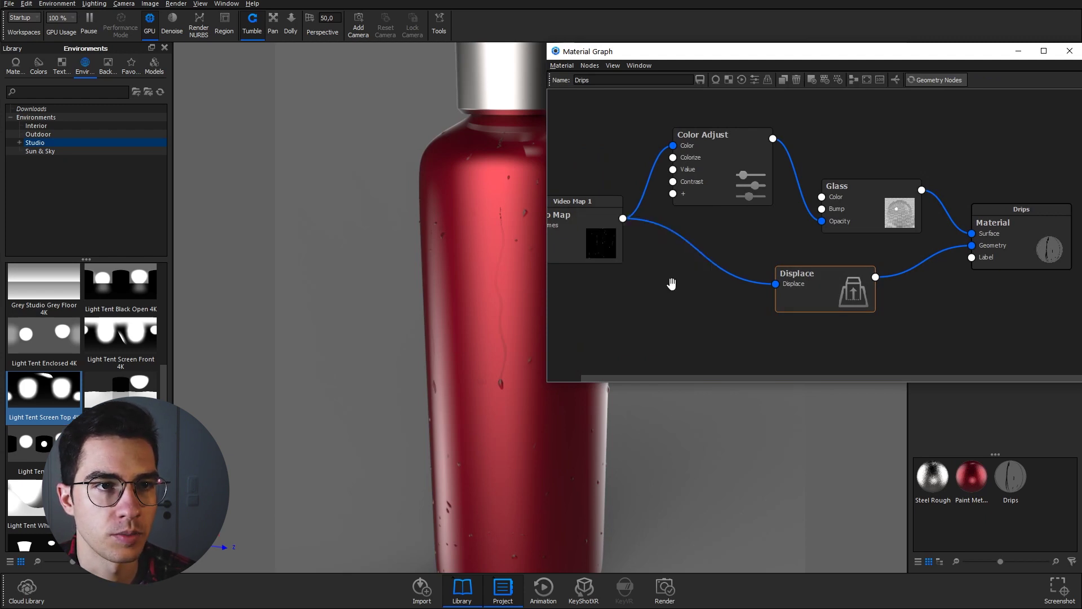
left_click(1069, 51)
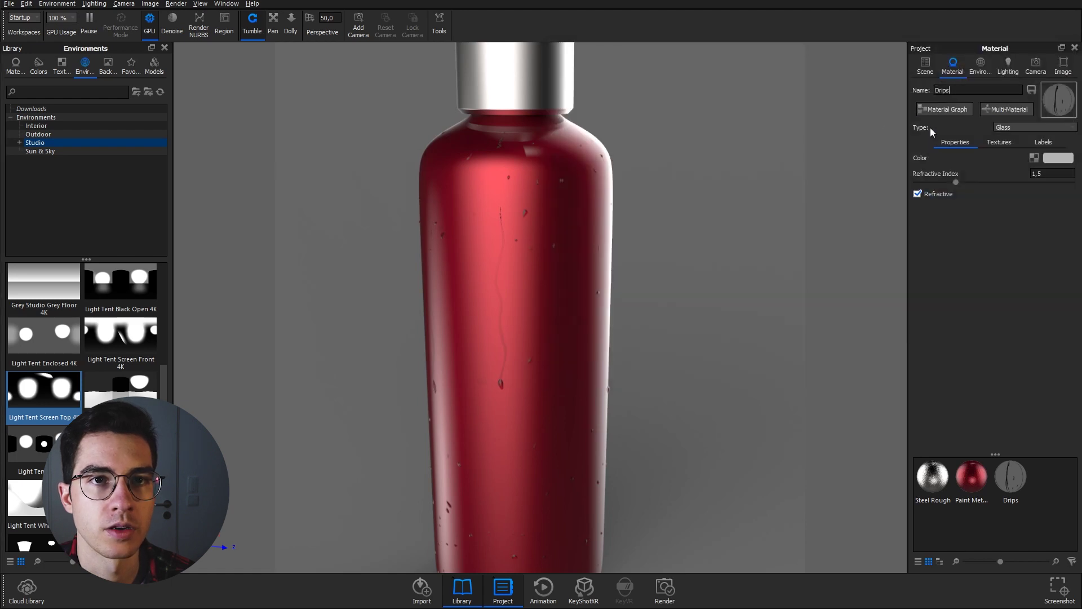
- Paste the Video Map into the Paint Metallic Candy Red graph beside Metallic Paint
double_click(461, 199)
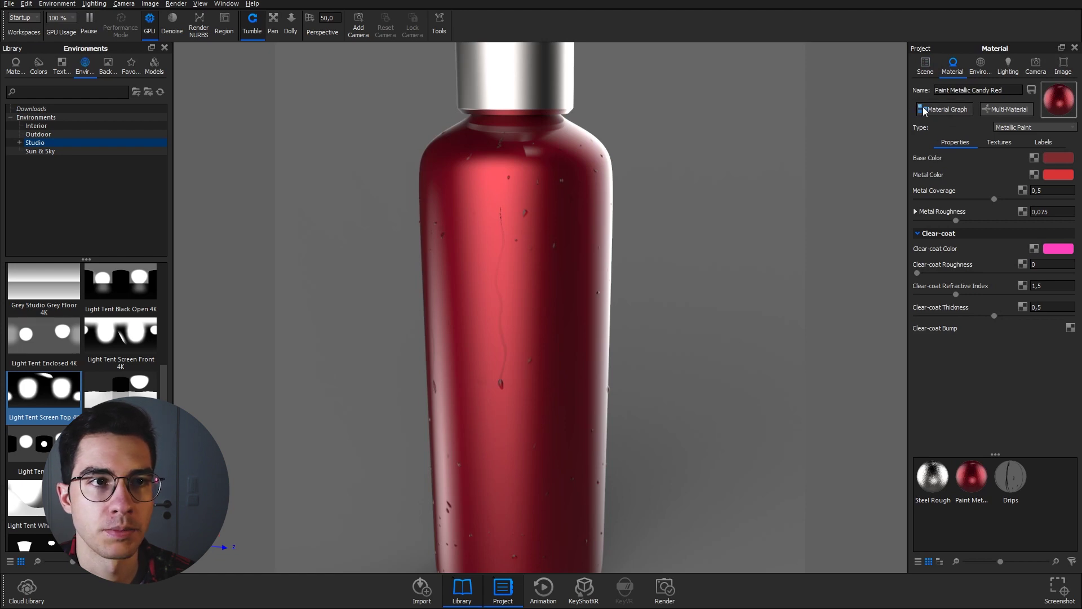
left_click(949, 110)
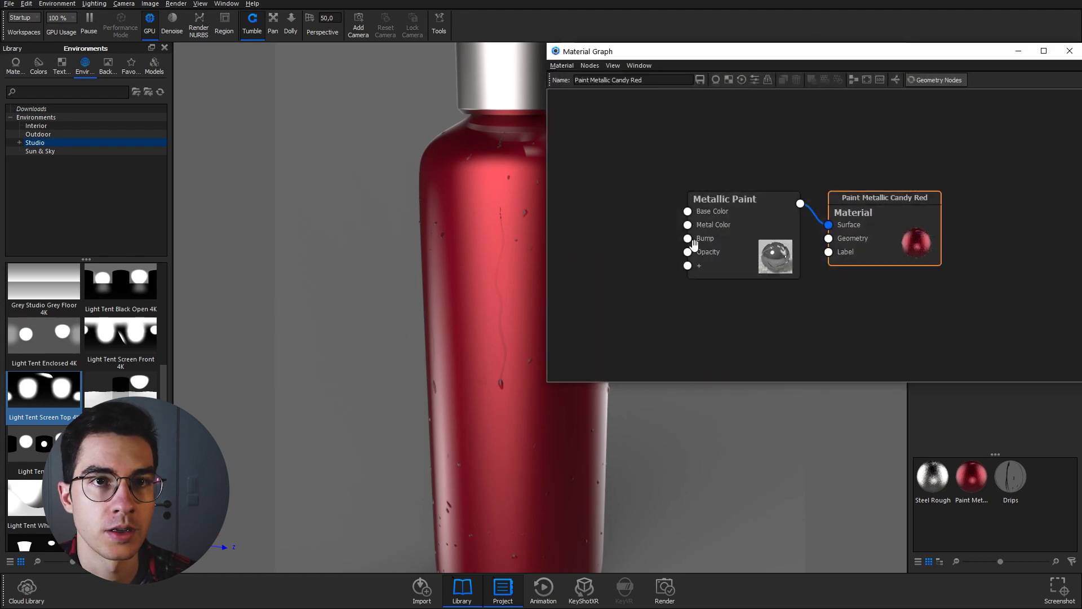
right_click(591, 207)
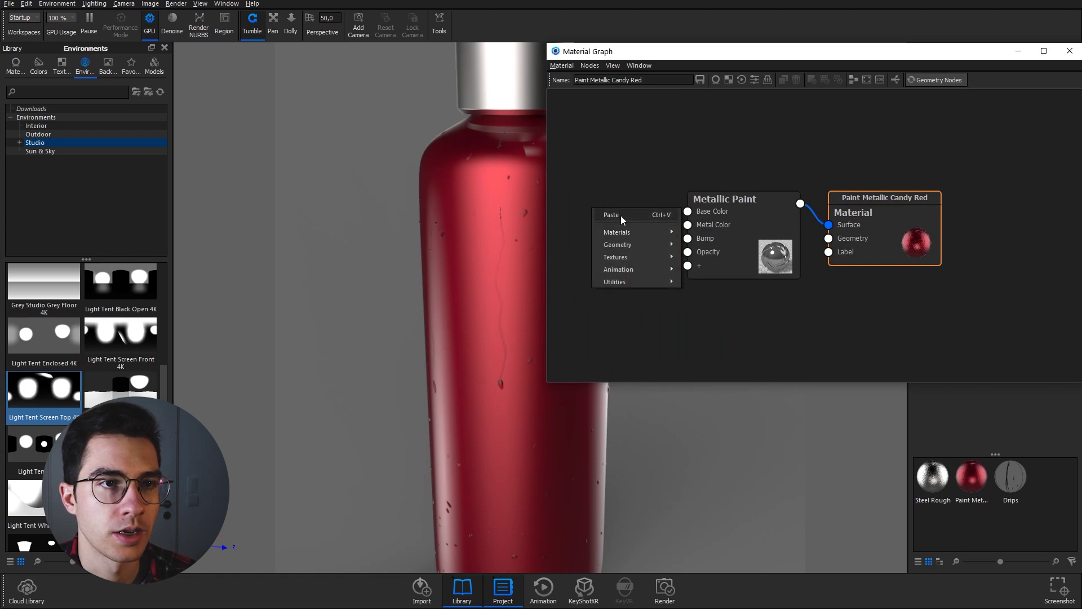
key("Escape")
left_click_drag(890, 248, 942, 233)
left_click_drag(725, 199, 787, 198)
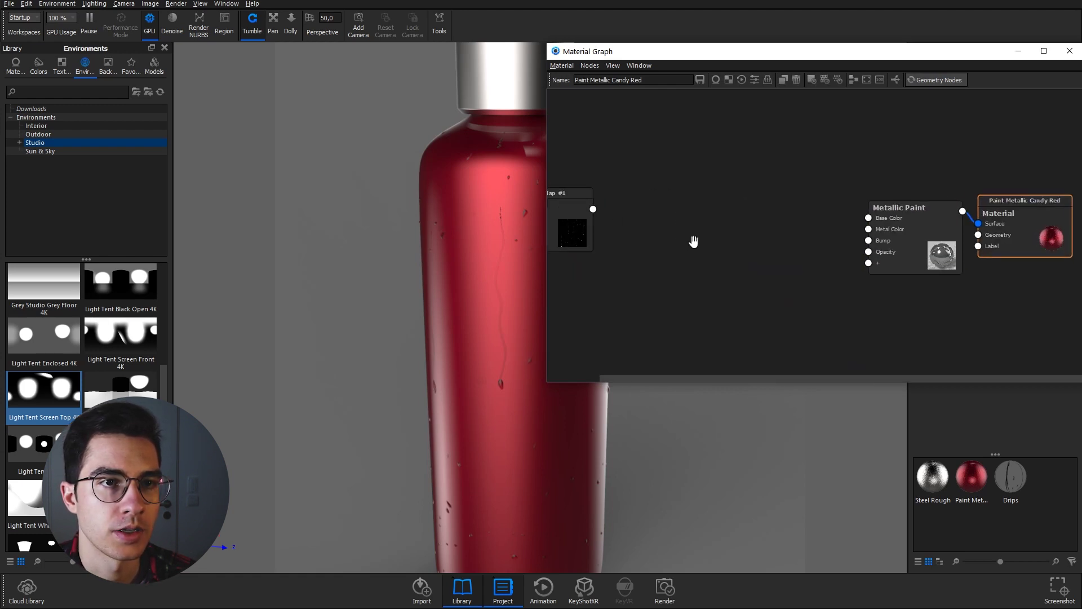
mouse_move(598, 231)
left_mouse_down()
mouse_move(773, 250)
mouse_move(750, 270)
left_mouse_up()
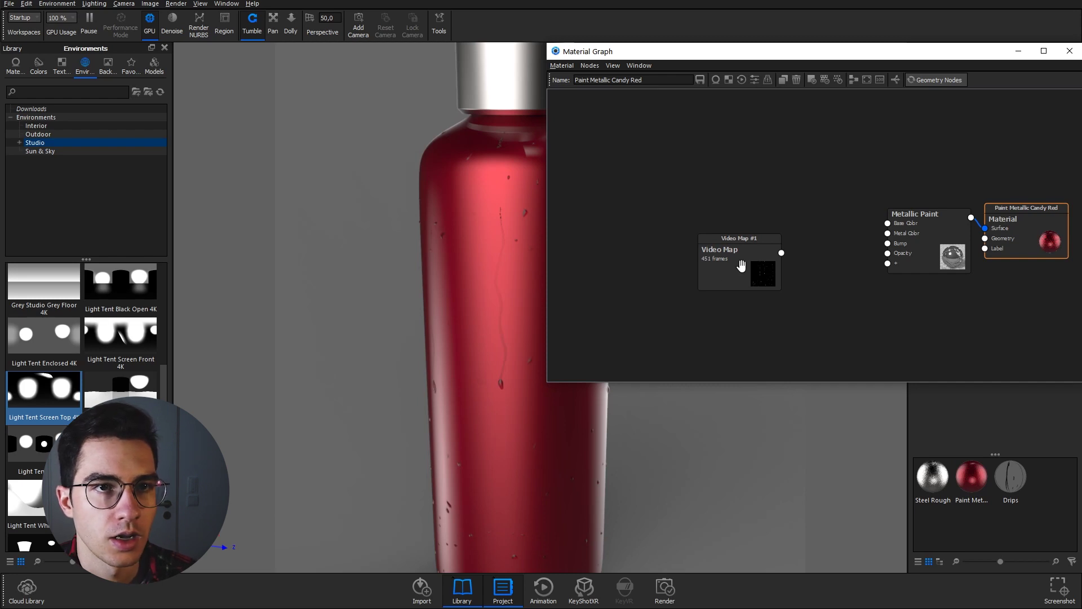
- Load Streaks.mp4 as the Video Map source, extracting its frames to a chosen folder
left_click(744, 268)
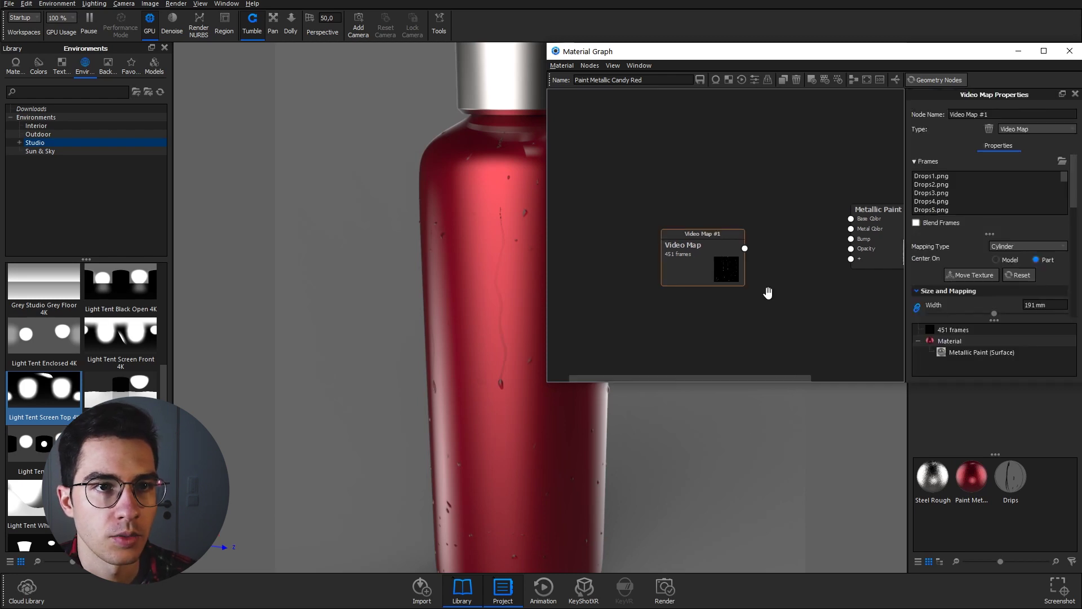
left_click(1061, 161)
left_click(665, 268)
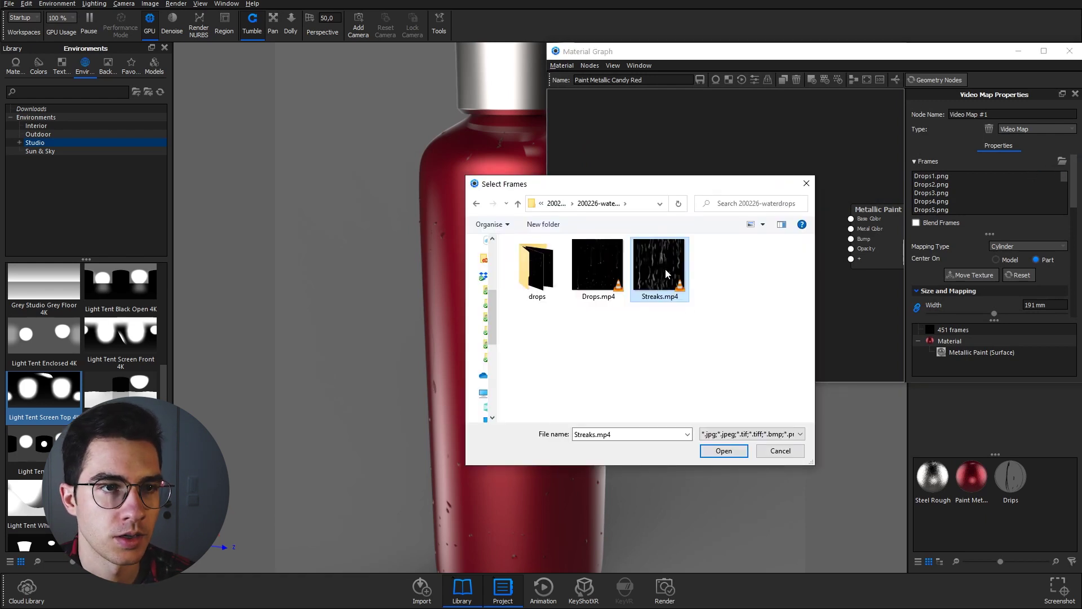
left_click(733, 455)
left_click_drag(807, 180, 653, 300)
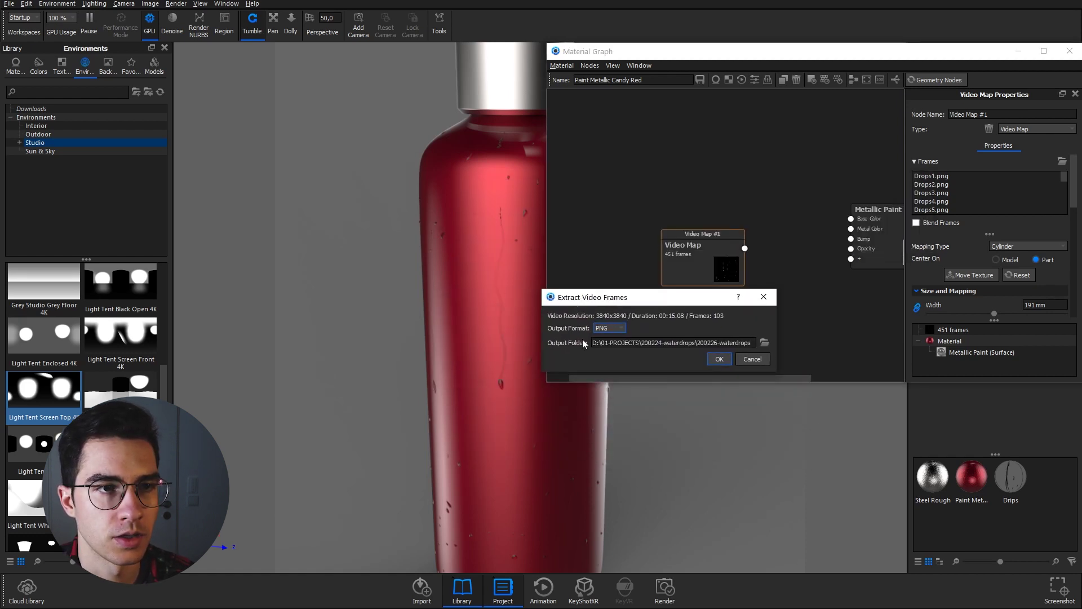
left_click(764, 342)
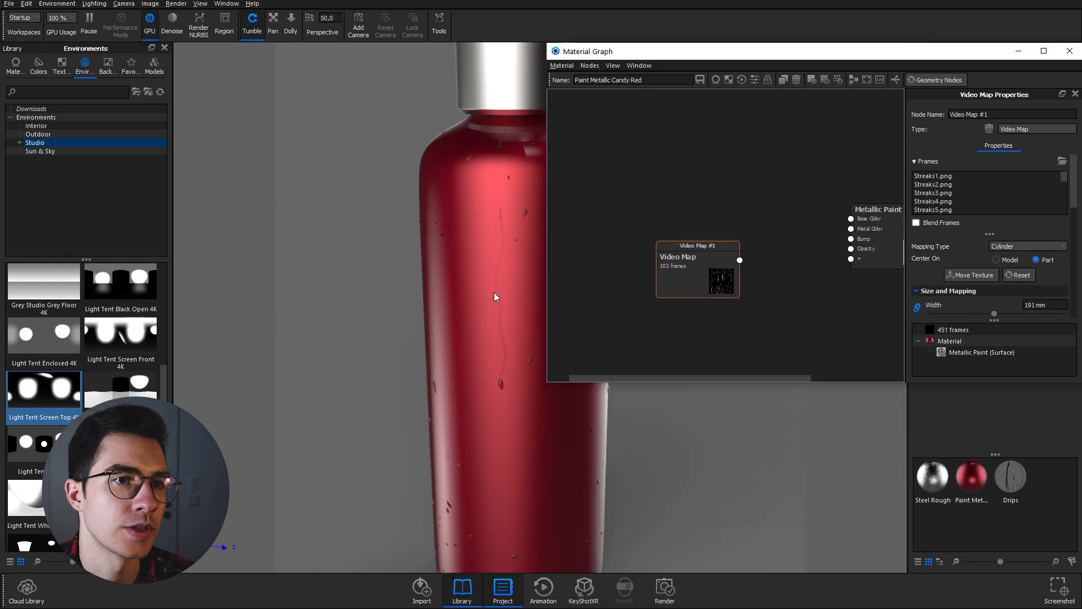
- Preview the Streaks texture on the bottle, then switch the preview off
left_click_drag(496, 297, 417, 326)
left_click_drag(658, 276, 644, 277)
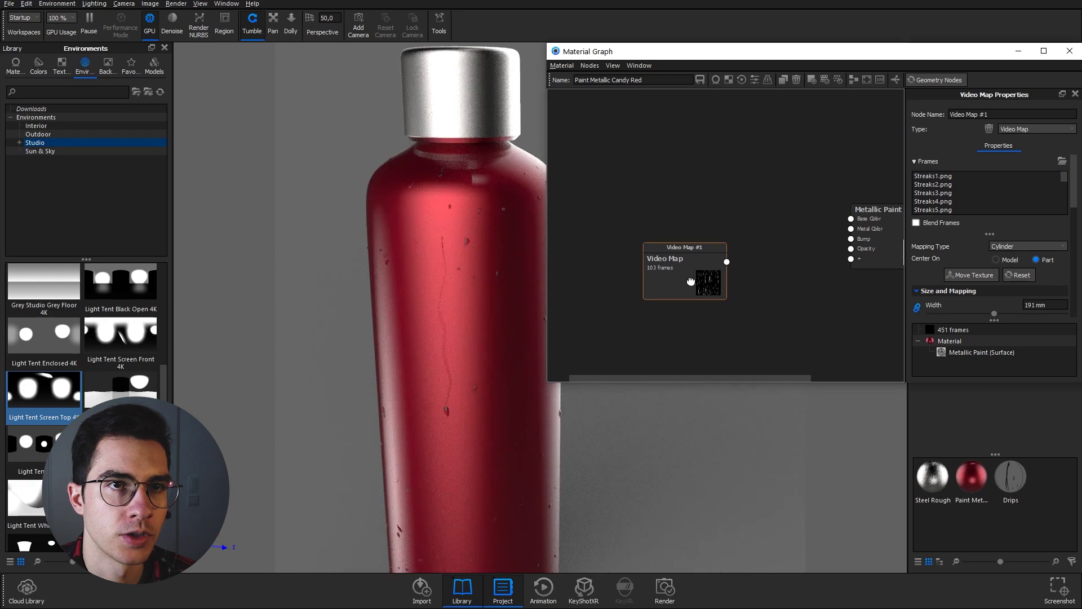
left_click(811, 84)
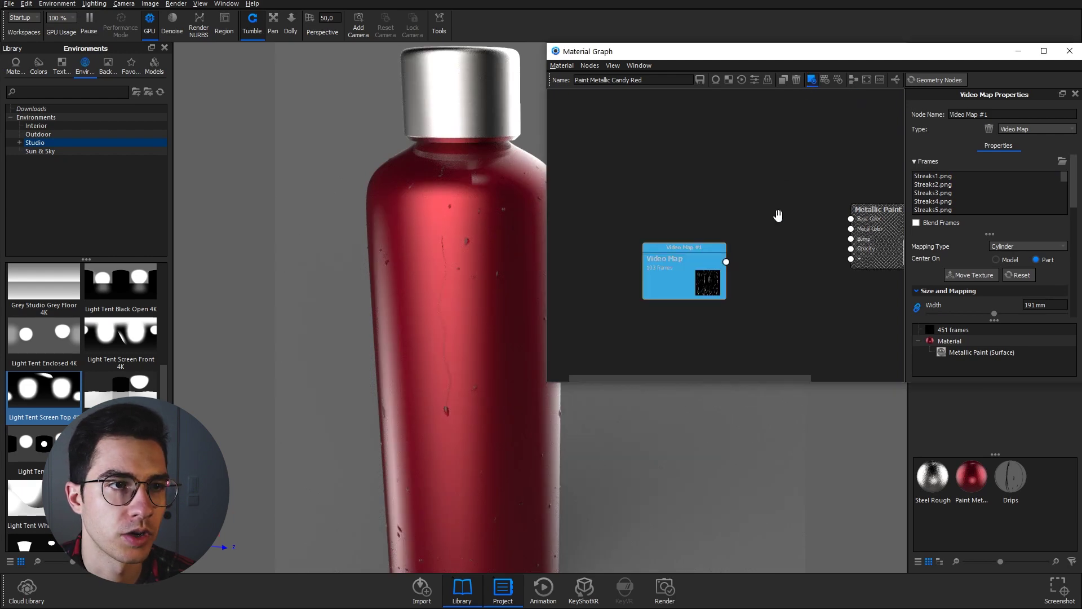
left_click(810, 82)
left_click(810, 82)
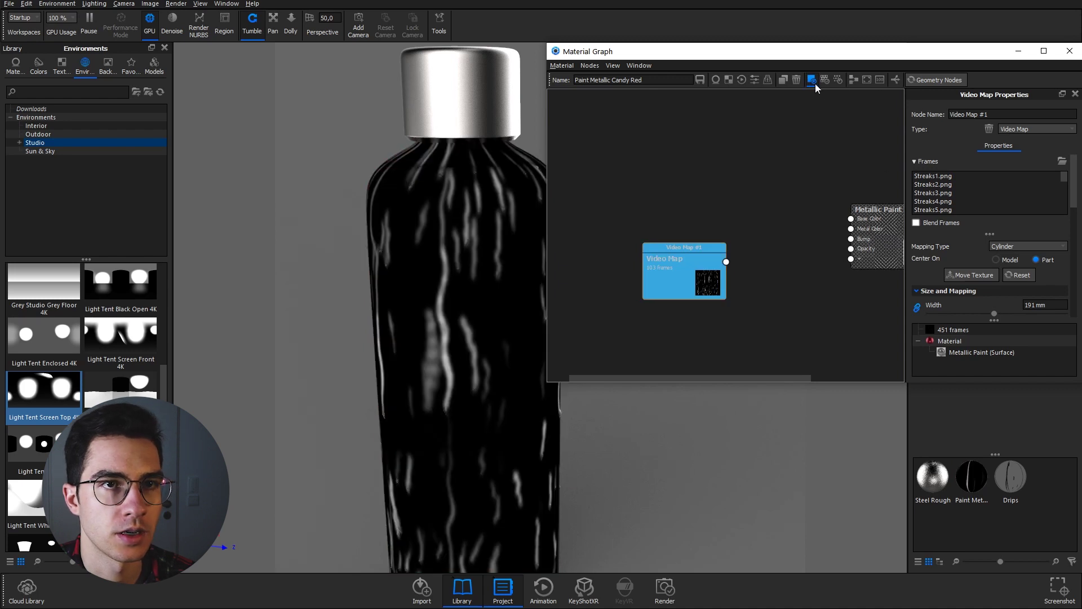
left_click(810, 82)
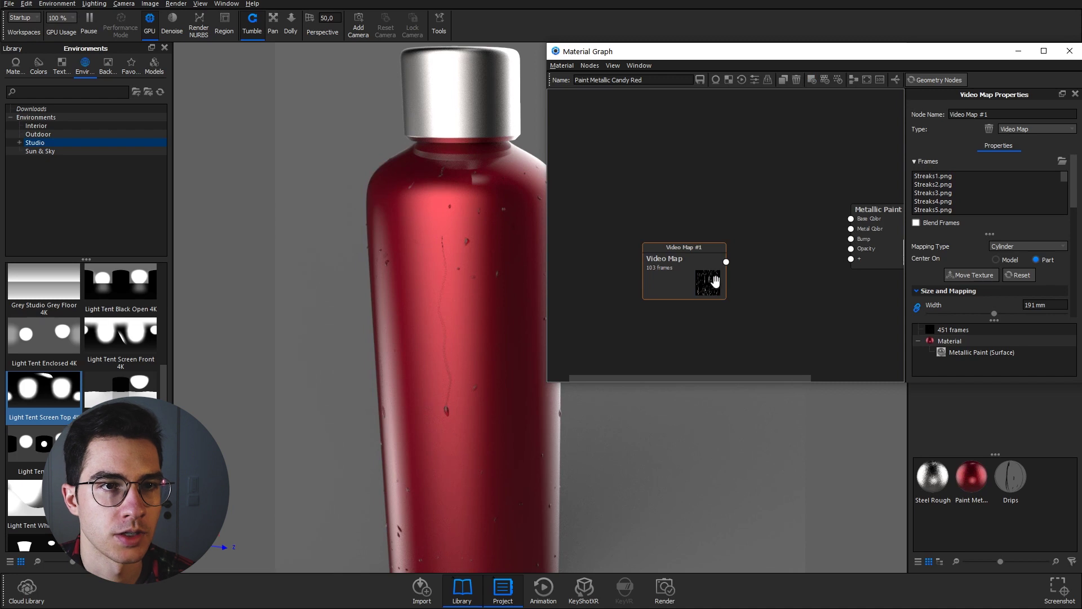
- Add a Color To Number node and wire the Streaks Video Map output into its Input
left_click_drag(698, 279, 687, 275)
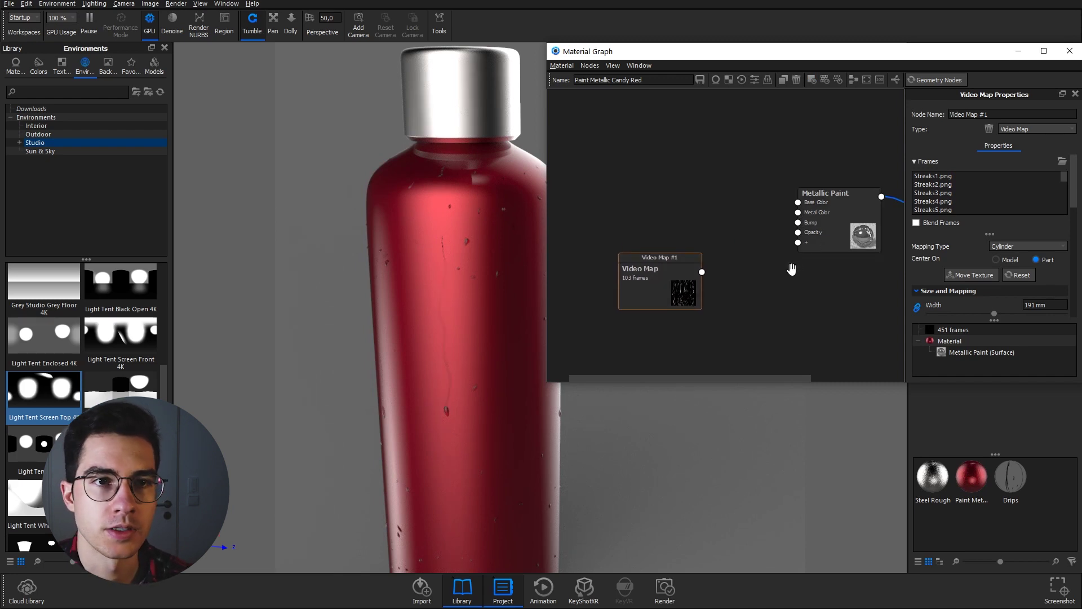
right_click(730, 253)
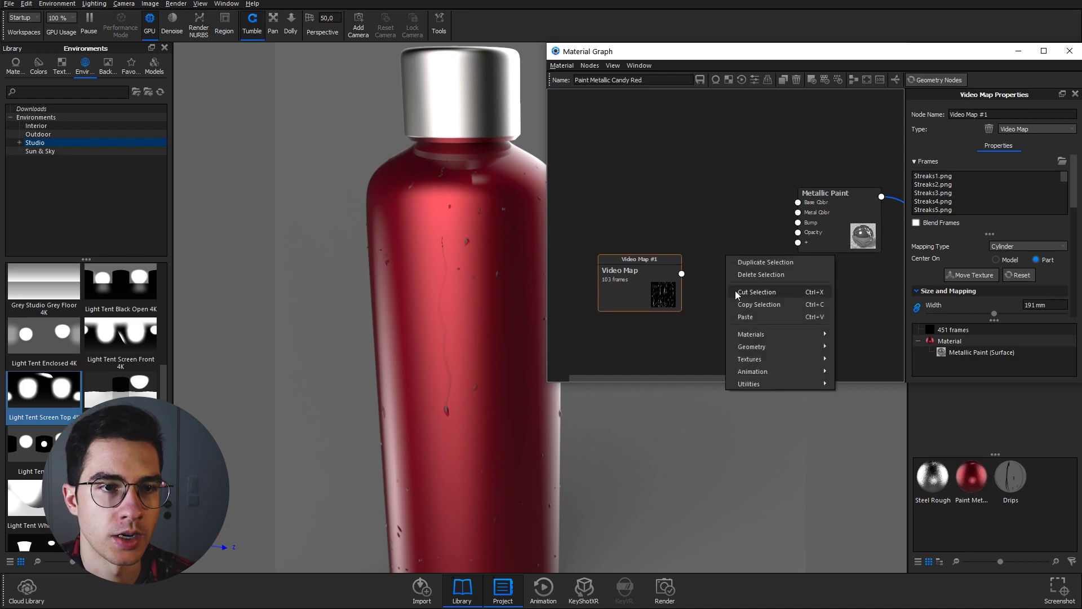
mouse_move(750, 349)
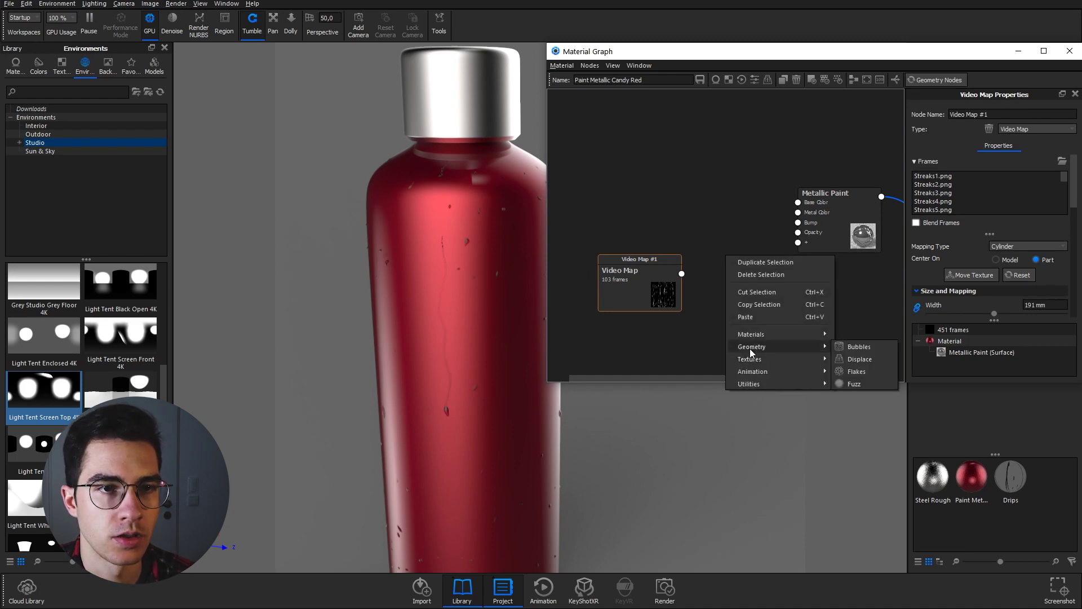
mouse_move(757, 386)
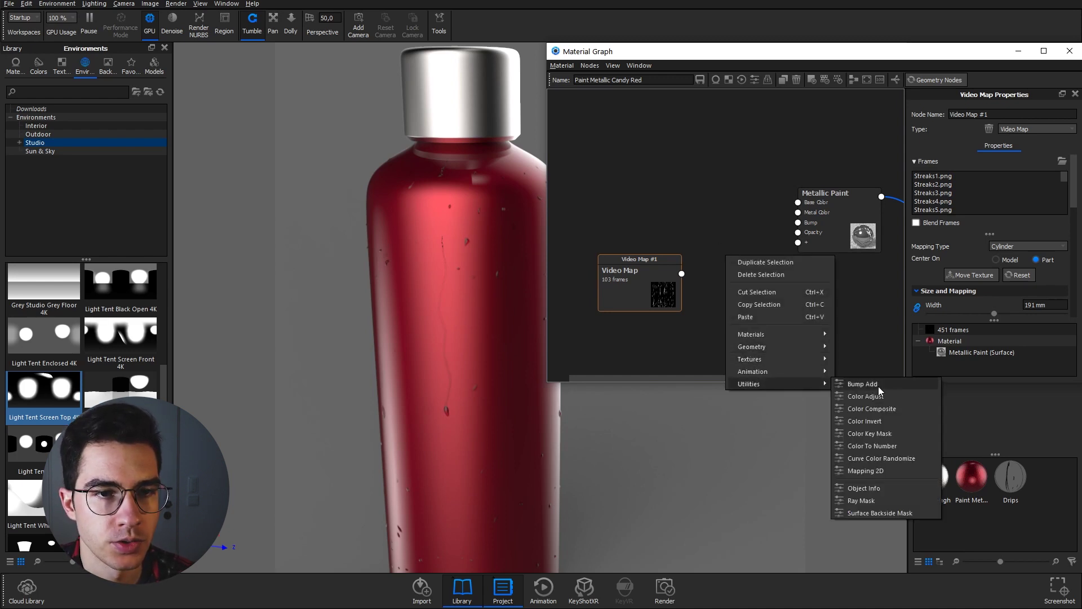
left_click(880, 446)
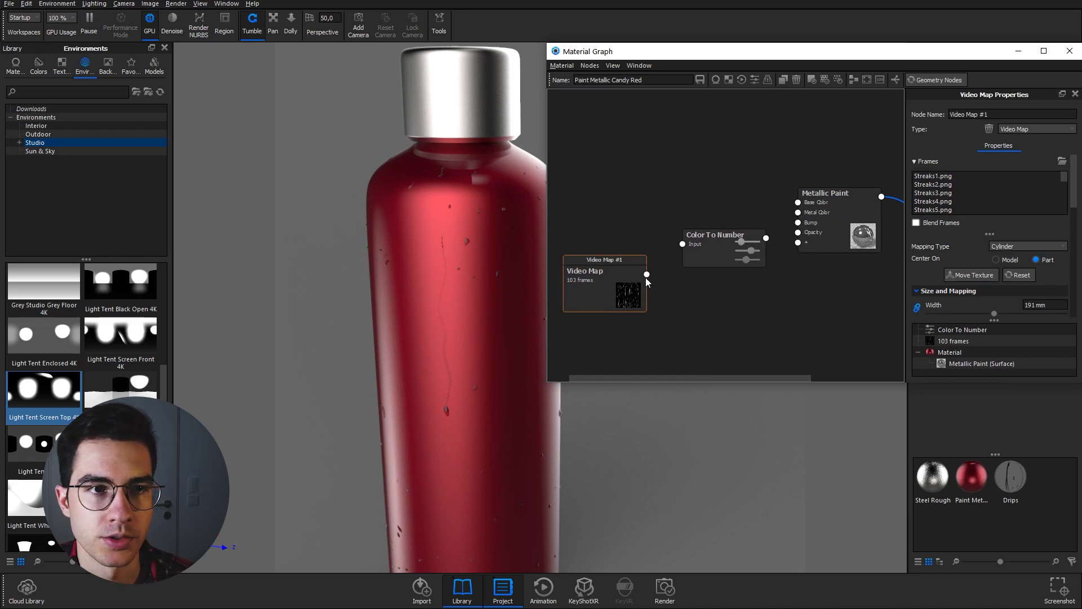
left_click_drag(646, 275, 726, 257)
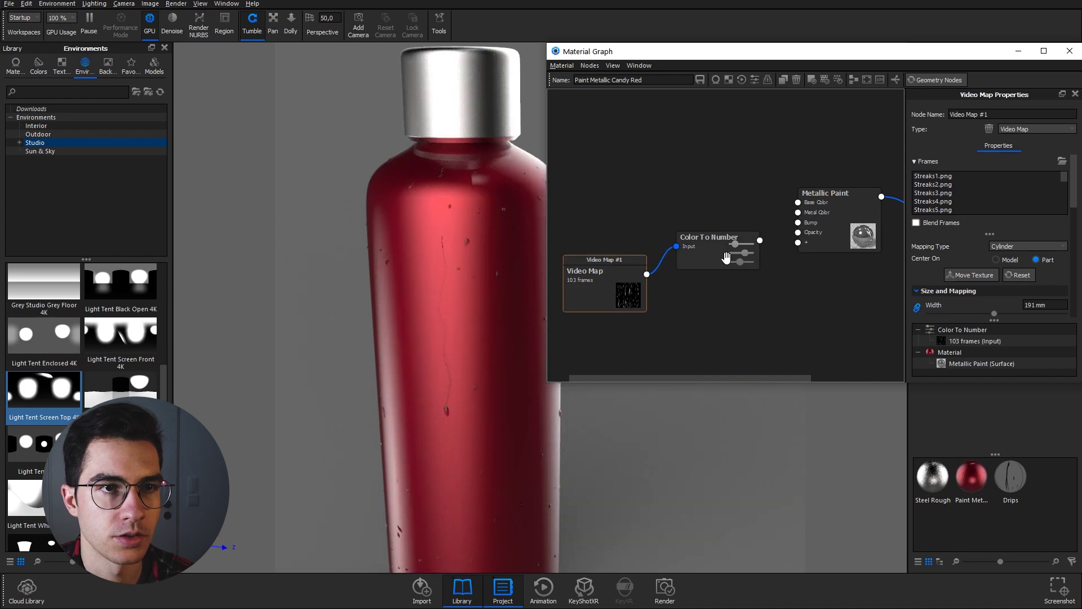
left_click(726, 257)
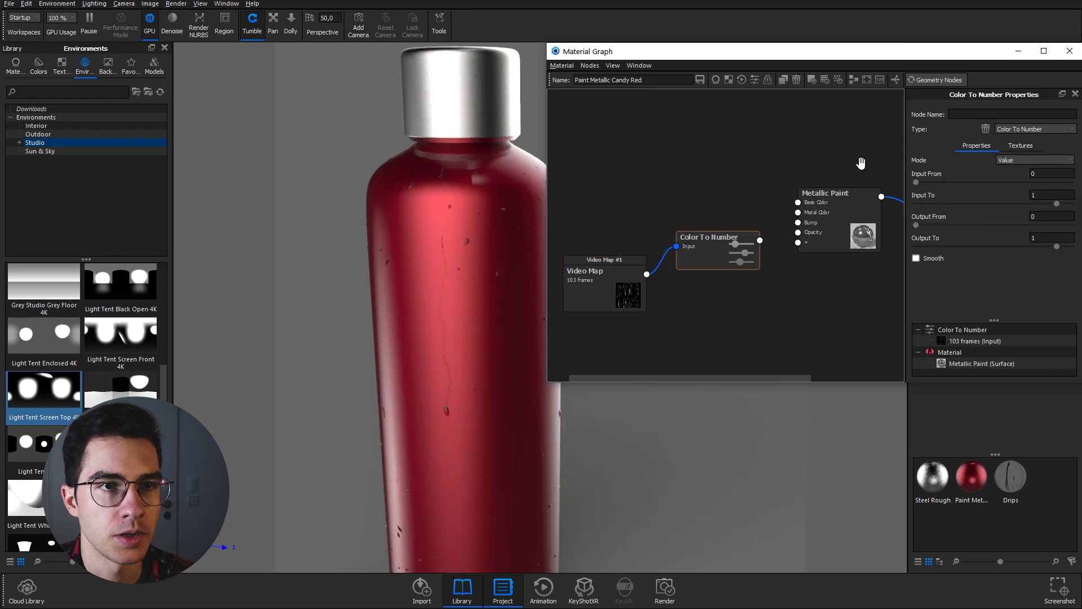
- Preview the Color To Number node on the bottle, setting Output From 0,509 and Output To 0,01
left_click(811, 79)
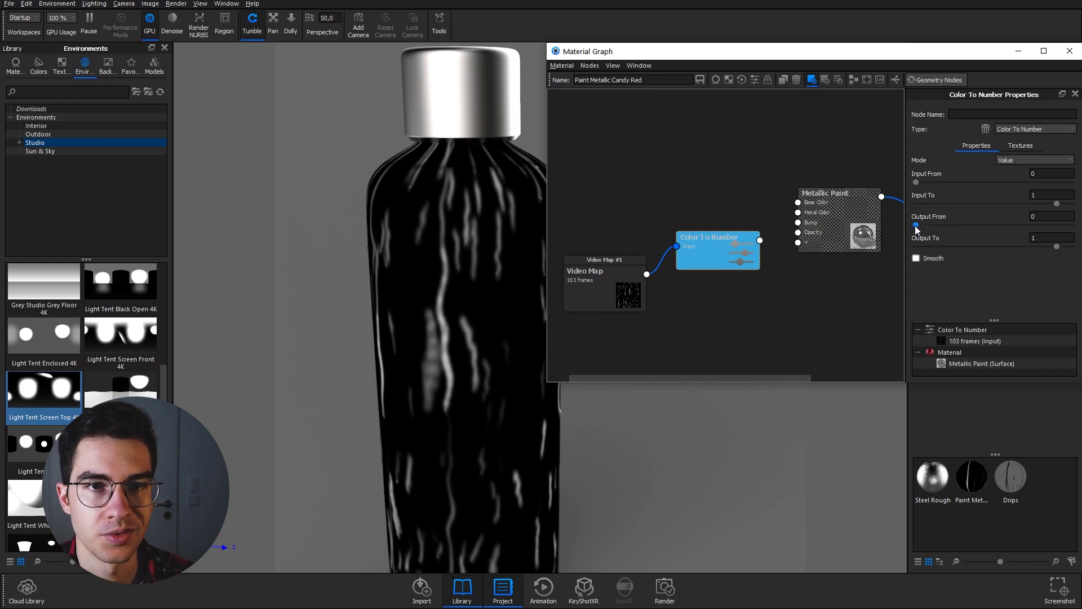
left_click_drag(915, 226, 994, 225)
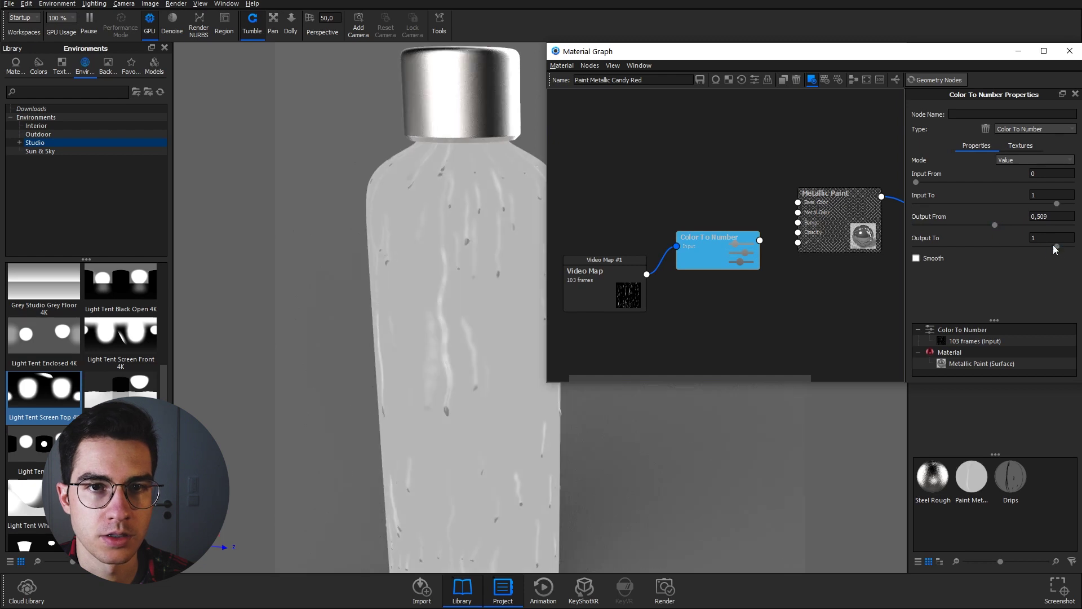
left_click_drag(1058, 247, 948, 246)
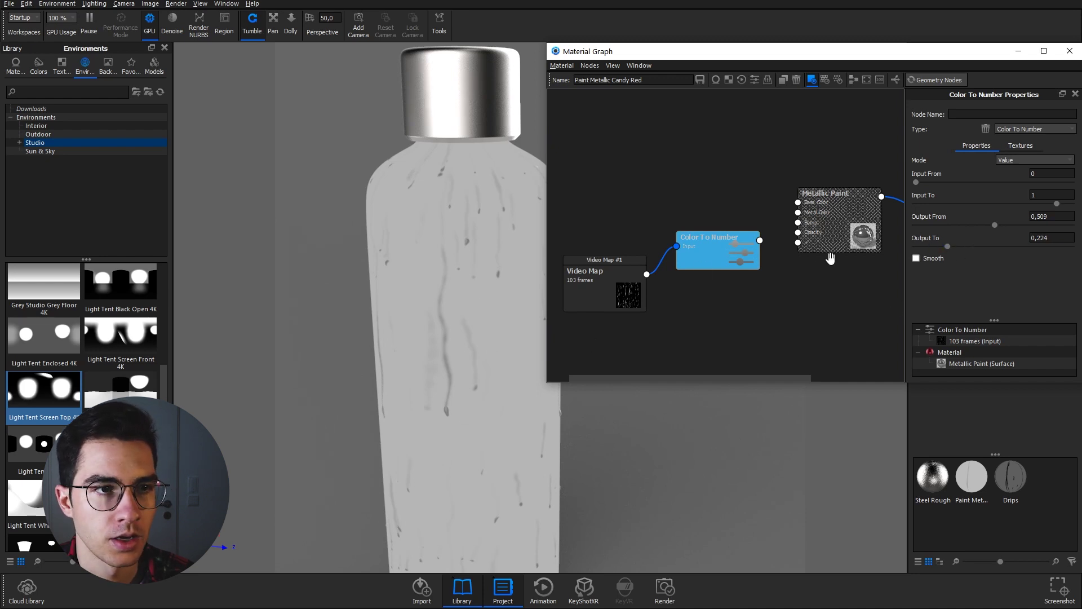
left_click(1038, 238)
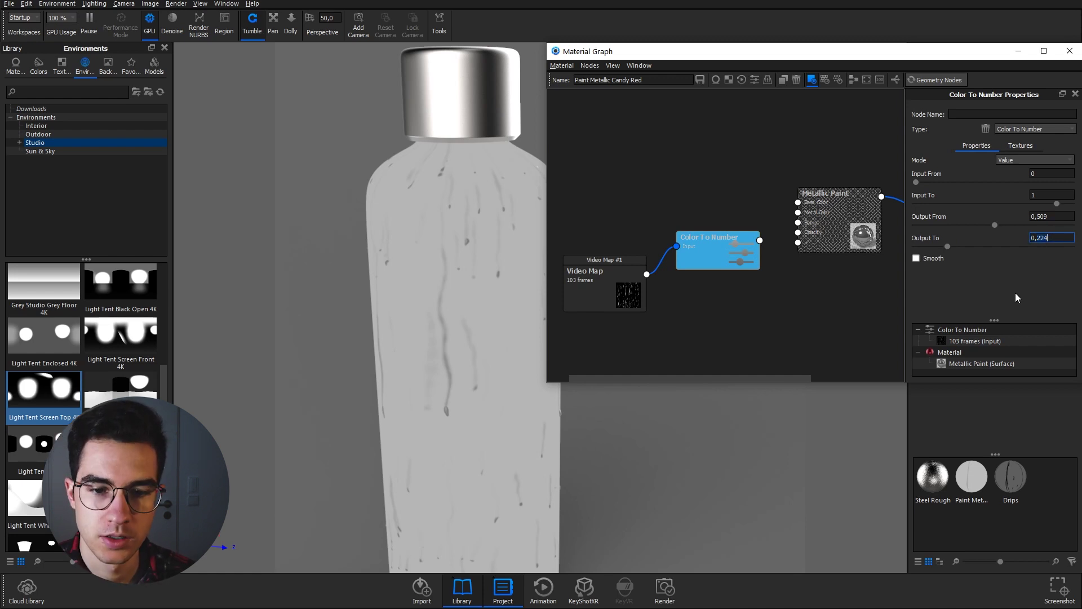
key("BackSpace")
key("BackSpace")
key("BackSpace")
type("01")
key("Tab")
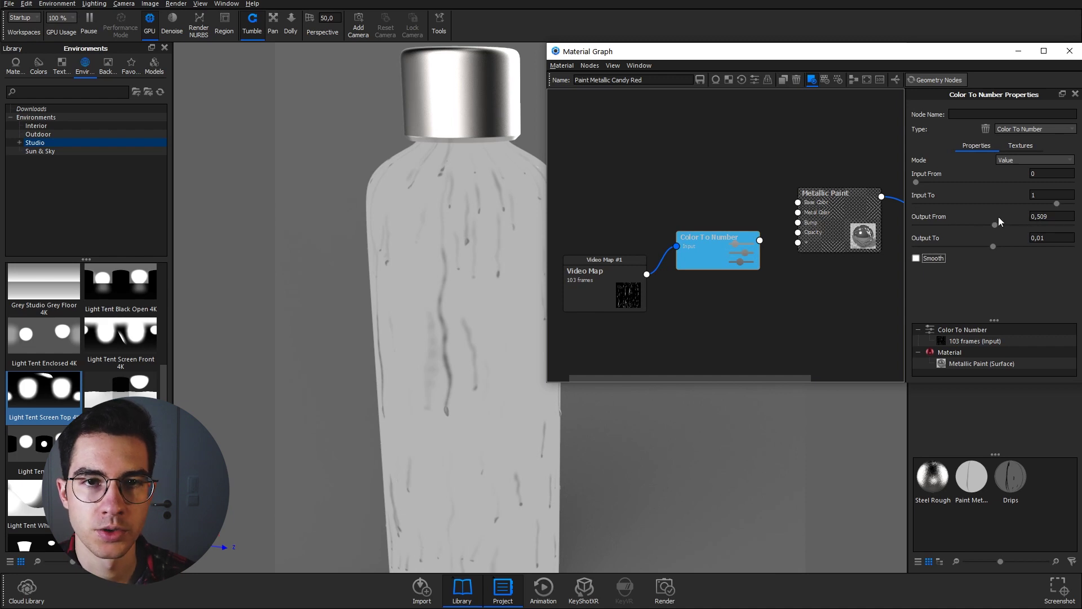
- Set Color To Number Output From to 0,2 and lower Input To to 0,26 for darker streaks
left_click(1061, 216)
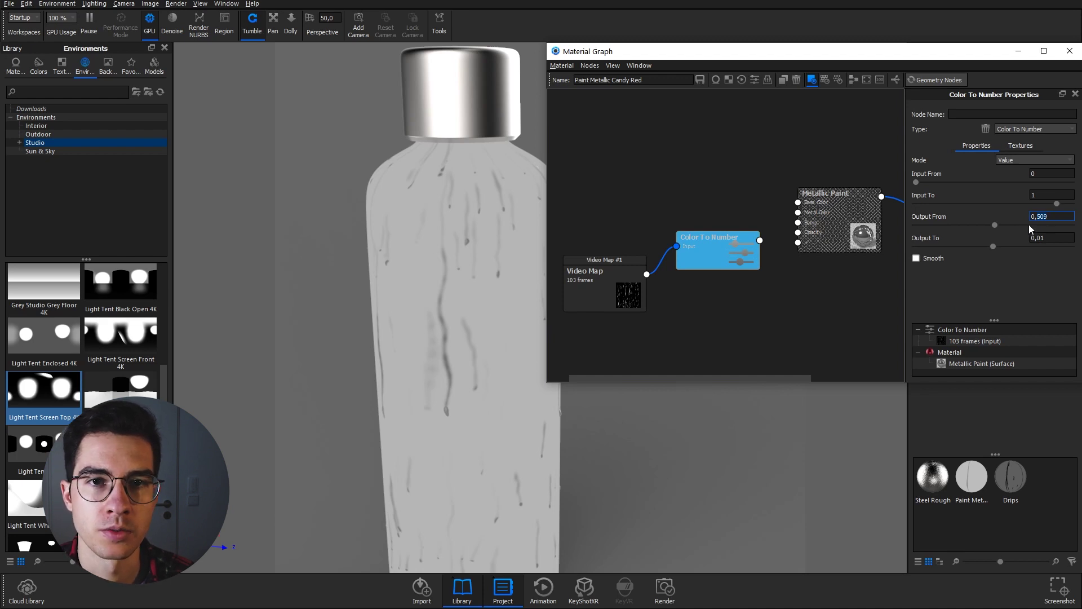
key("BackSpace")
key("BackSpace")
key("BackSpace")
type("2")
key("Tab")
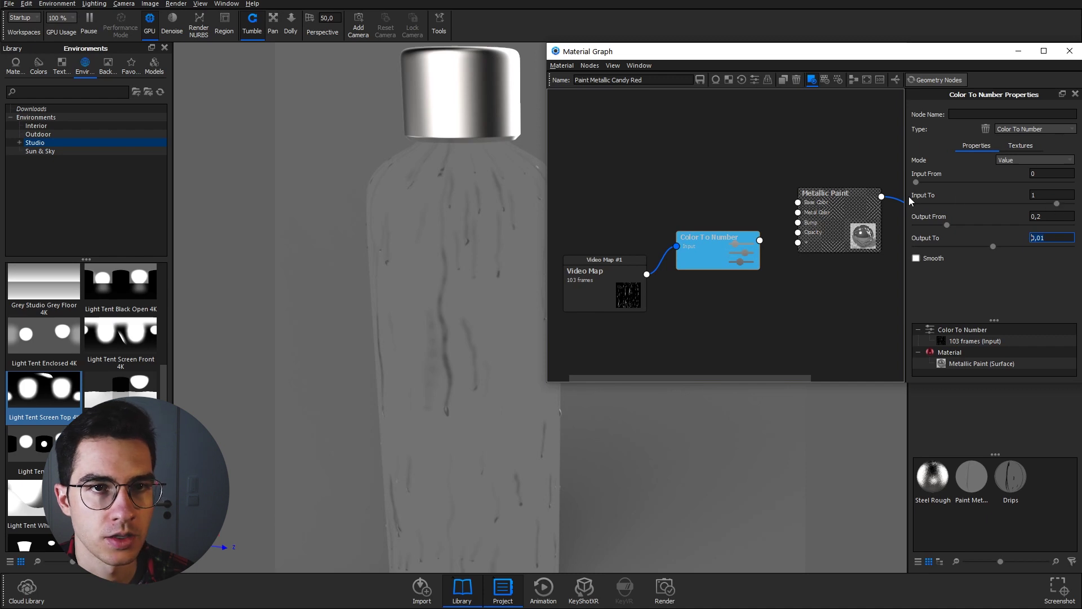
left_click_drag(1057, 207, 953, 207)
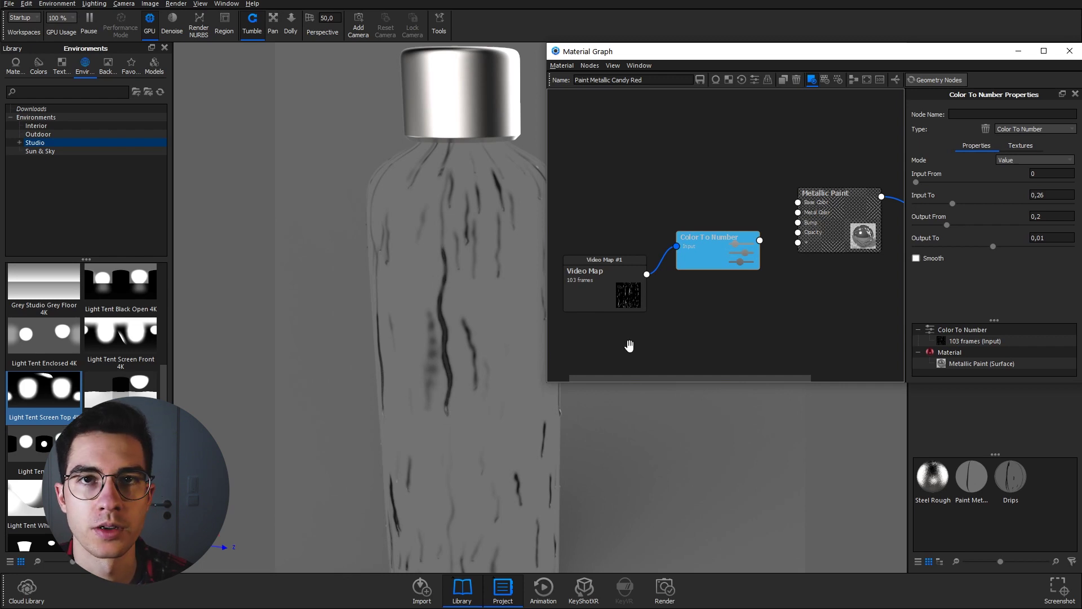
- Turn off node preview and connect Color To Number to the Metallic Paint's Clear-coat Roughness
left_click(812, 80)
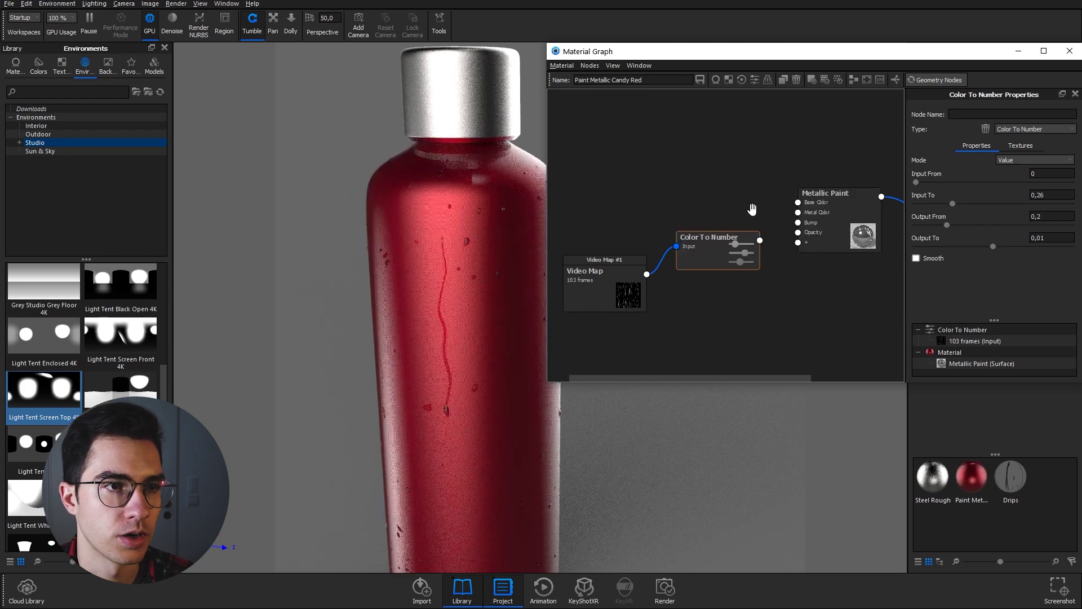
left_click_drag(759, 240, 798, 243)
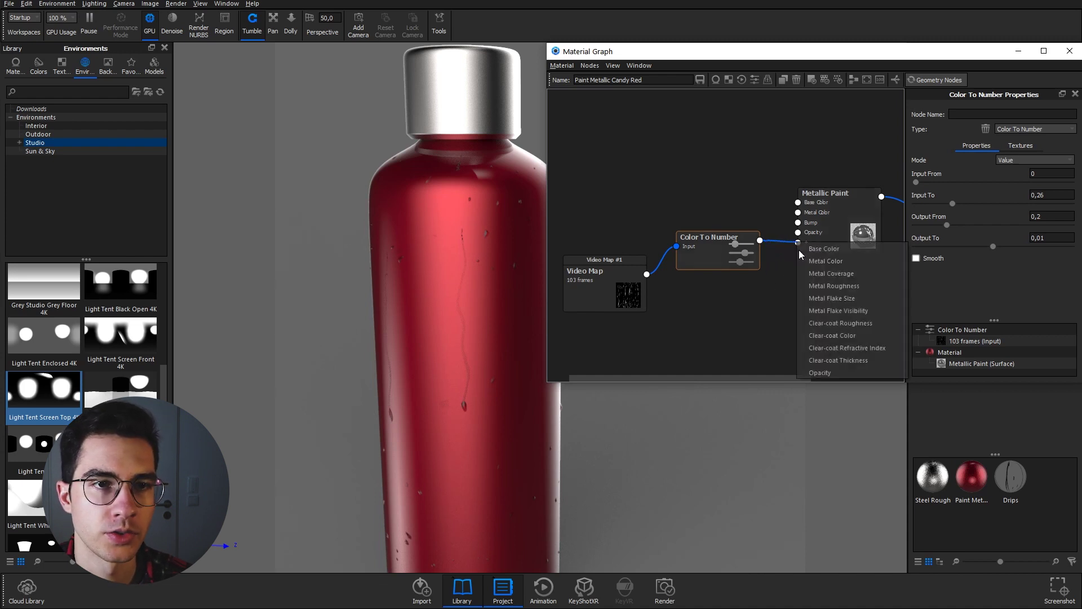
left_click(842, 323)
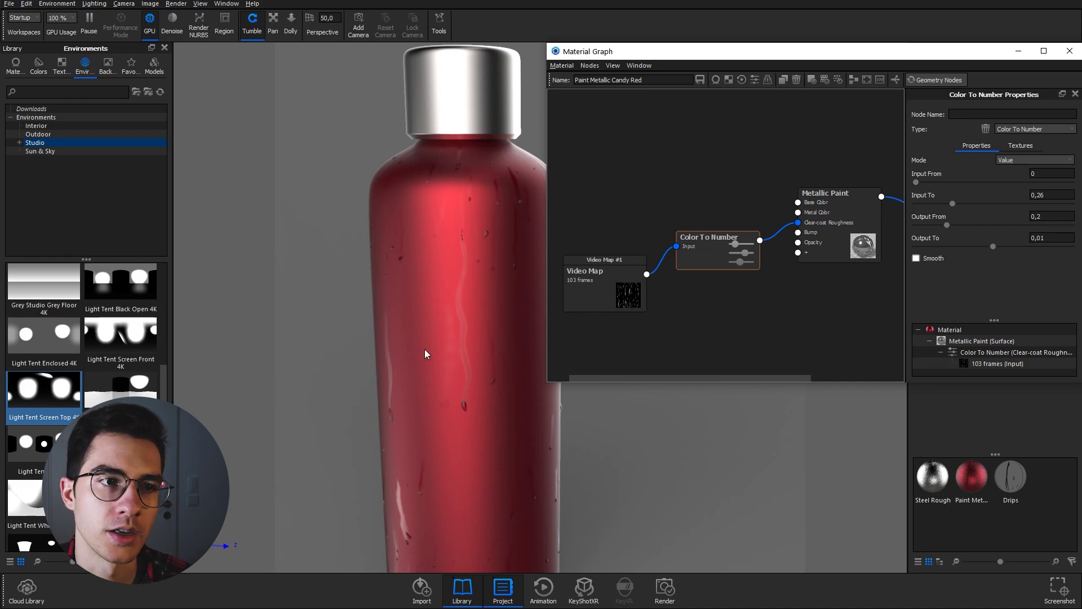
- Orbit and zoom around the bottle, then close the Material Graph window
left_click_drag(503, 417, 454, 411)
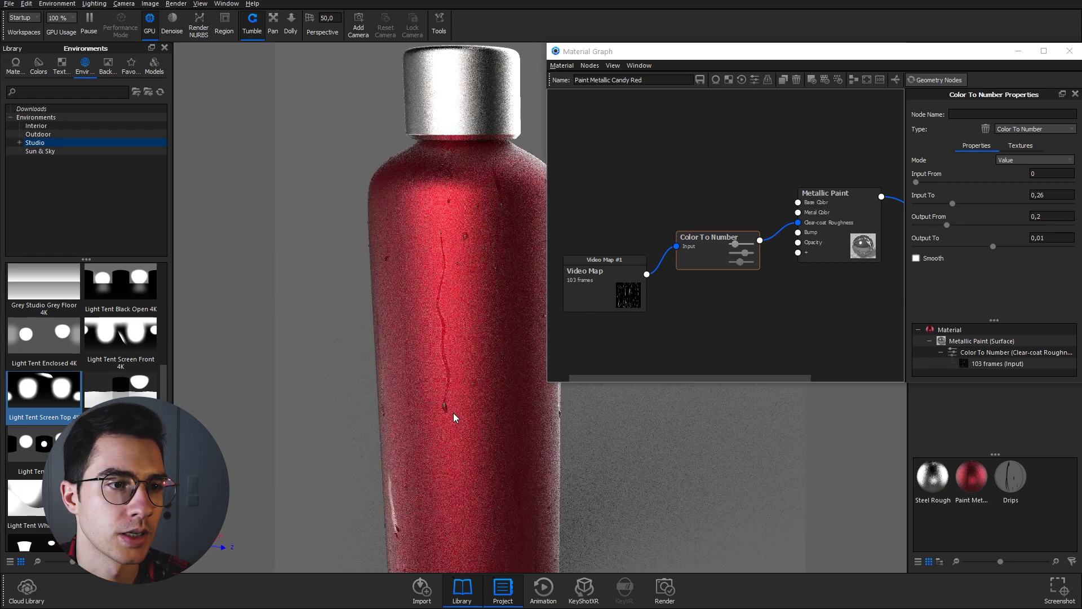
scroll(455, 412, "down", 5)
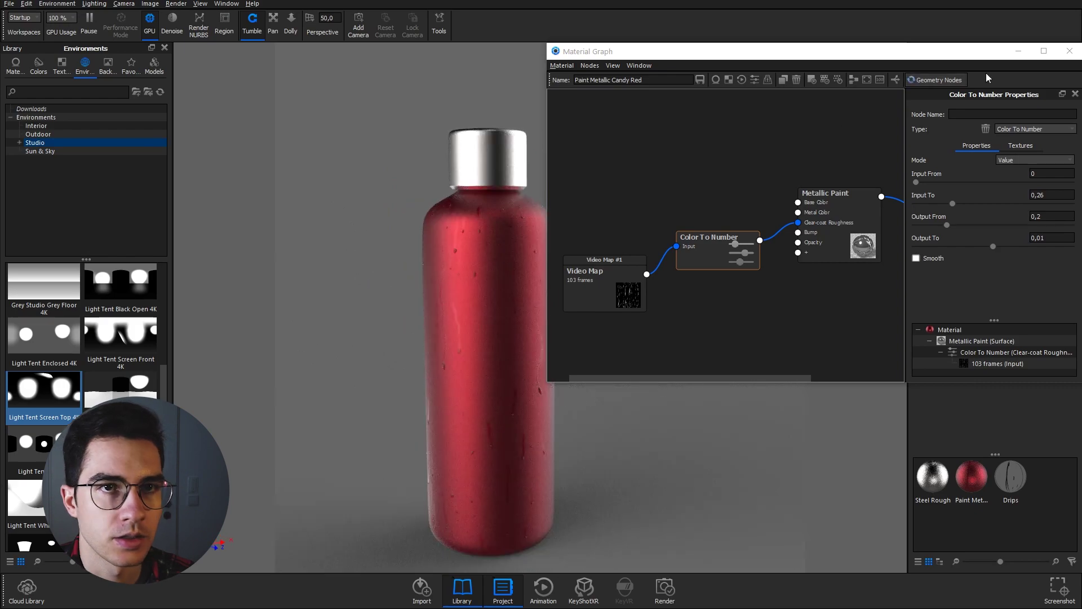
left_click(1070, 51)
- Zoom the camera in close to the bottle's shoulder beneath the steel cap
scroll(536, 310, "up", 3)
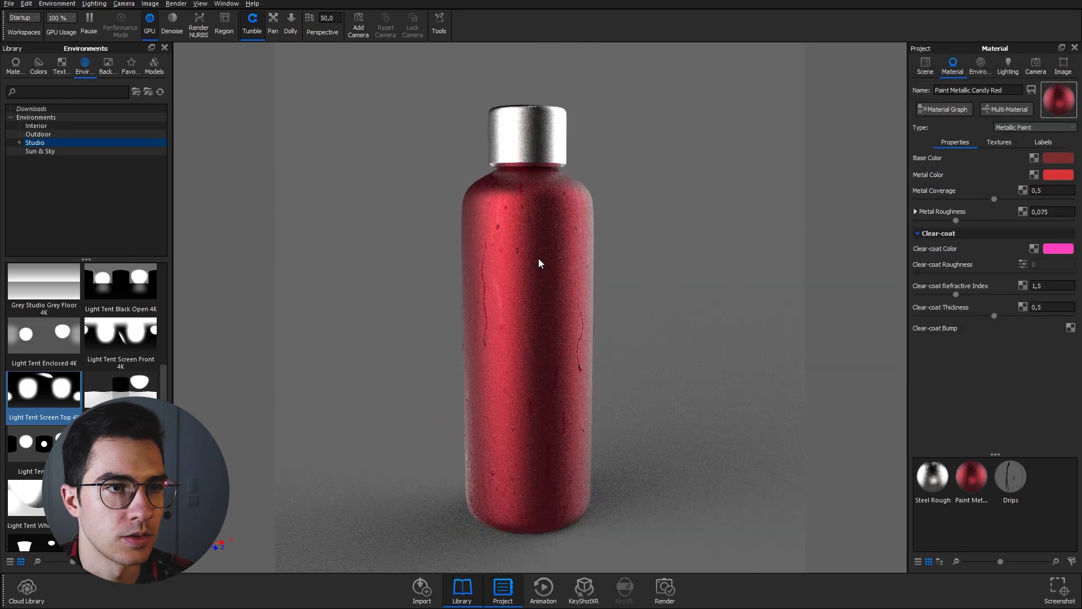
scroll(555, 394, "down", 2)
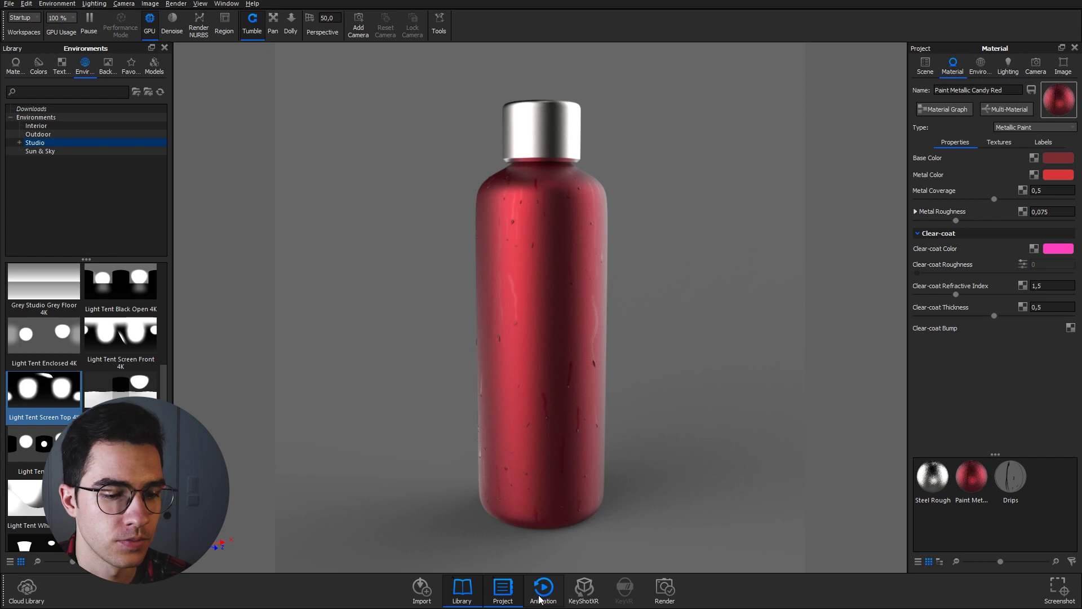
scroll(464, 373, "up", 5)
double_click(464, 373)
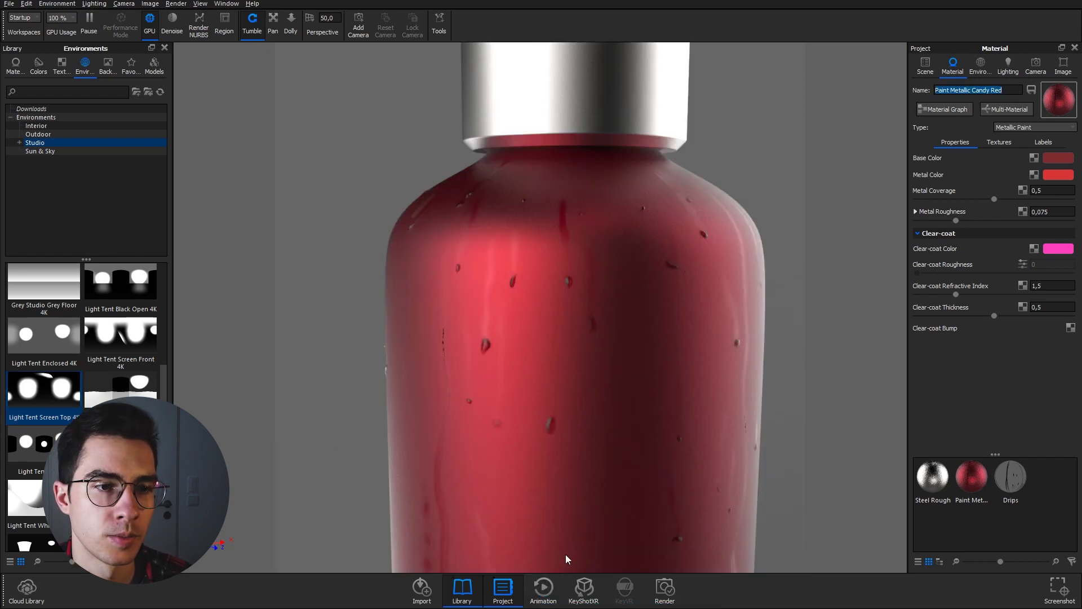
- Expand the animation's tracks, select the Drops video map, and scrub from about 4.3 s back to the start
left_click(543, 601)
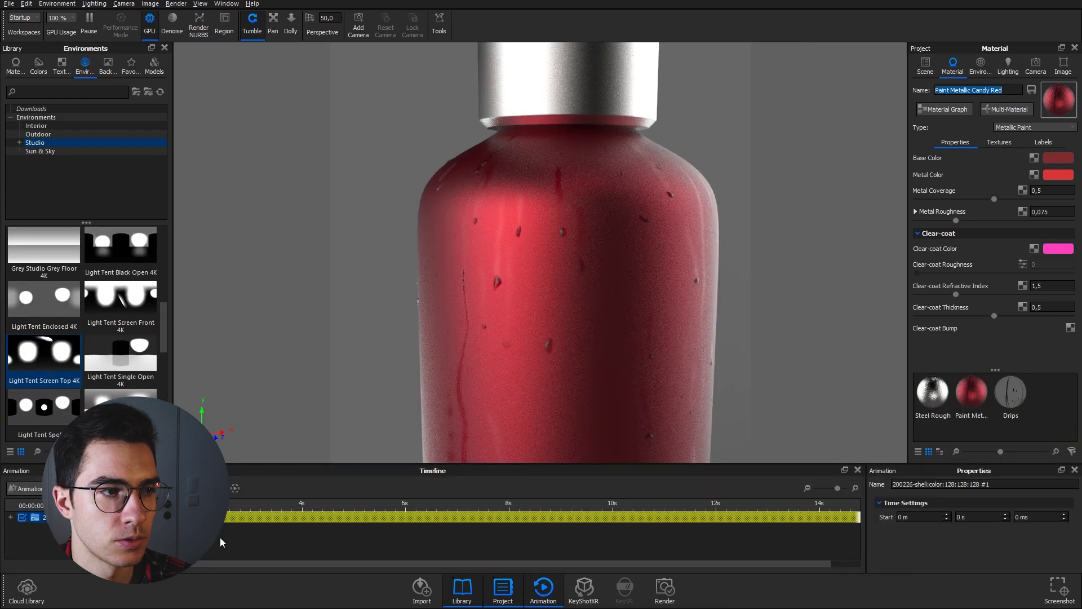
left_click(10, 517)
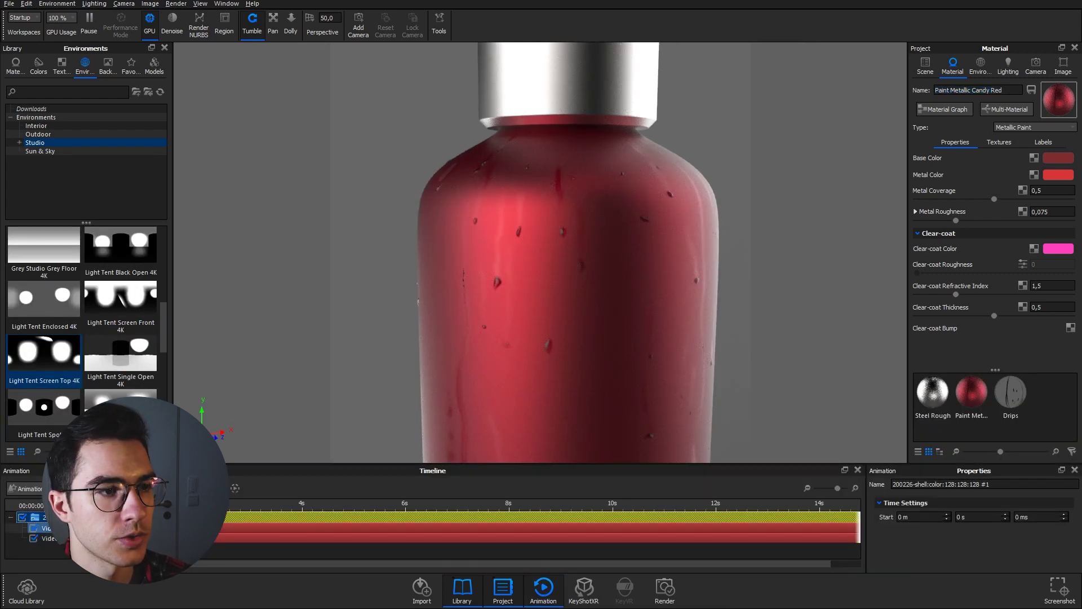
left_click(45, 528)
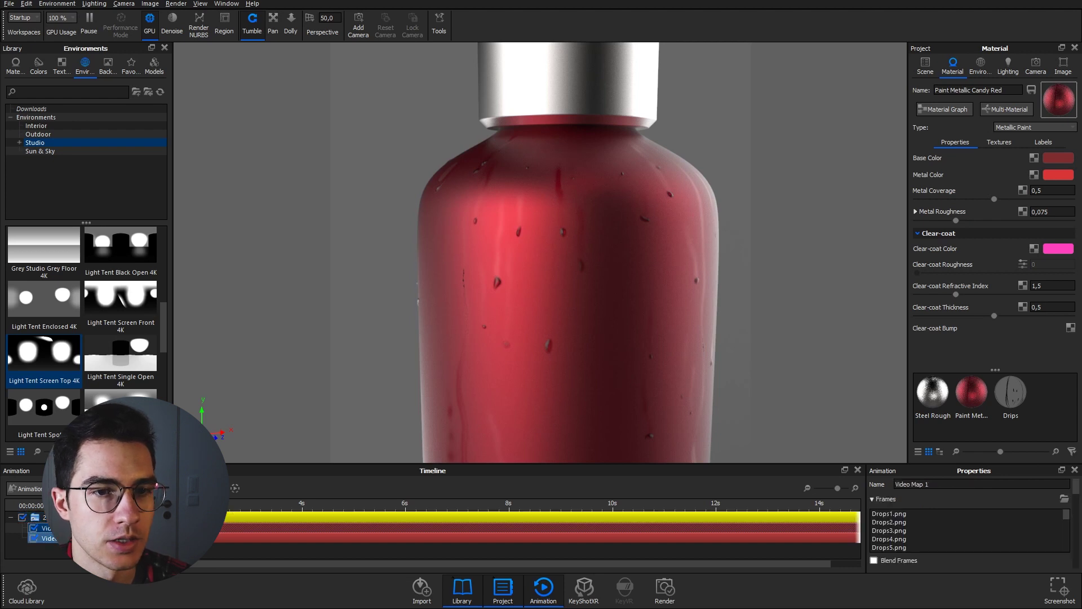
left_click(45, 528)
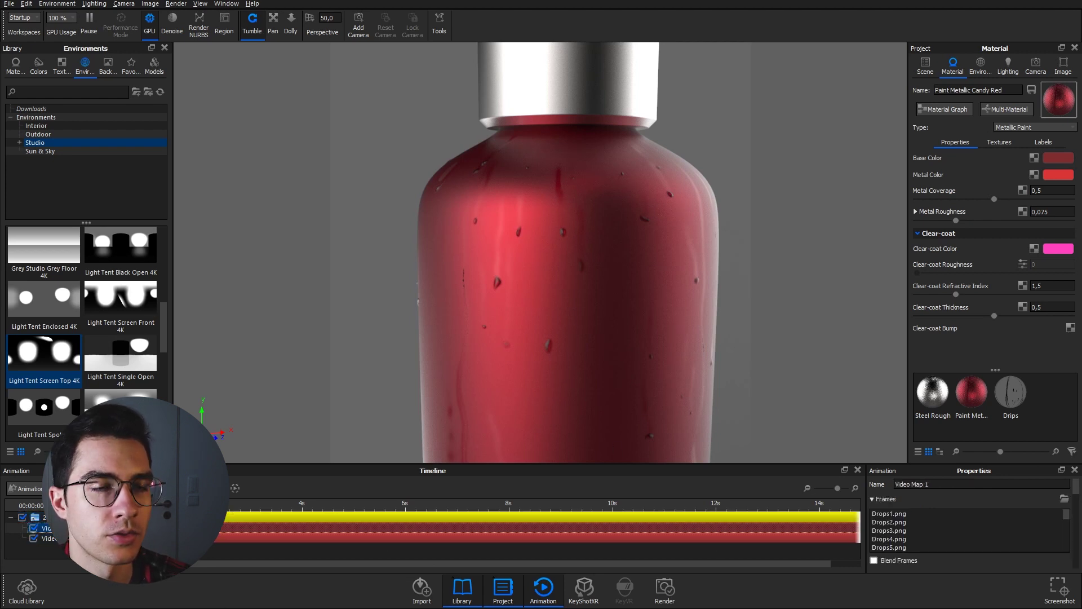
left_click_drag(226, 503, 317, 504)
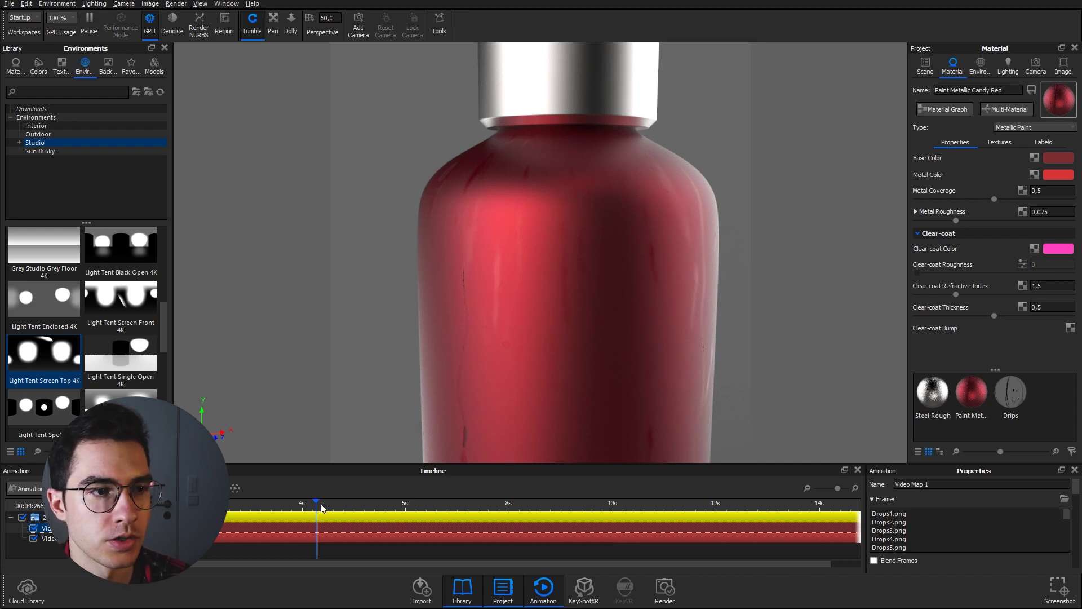
left_click_drag(317, 502, 95, 502)
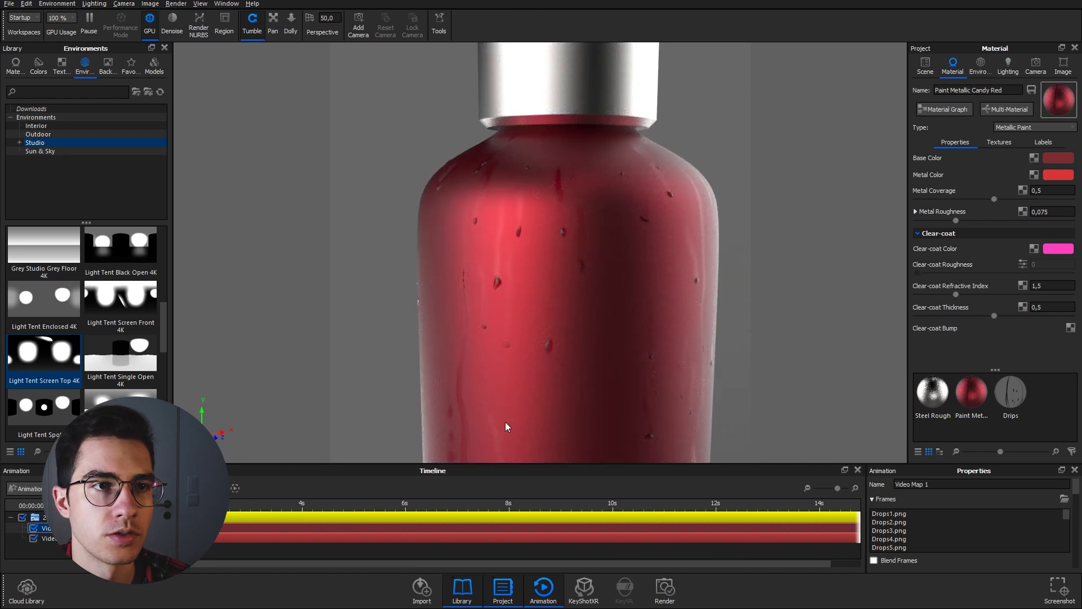